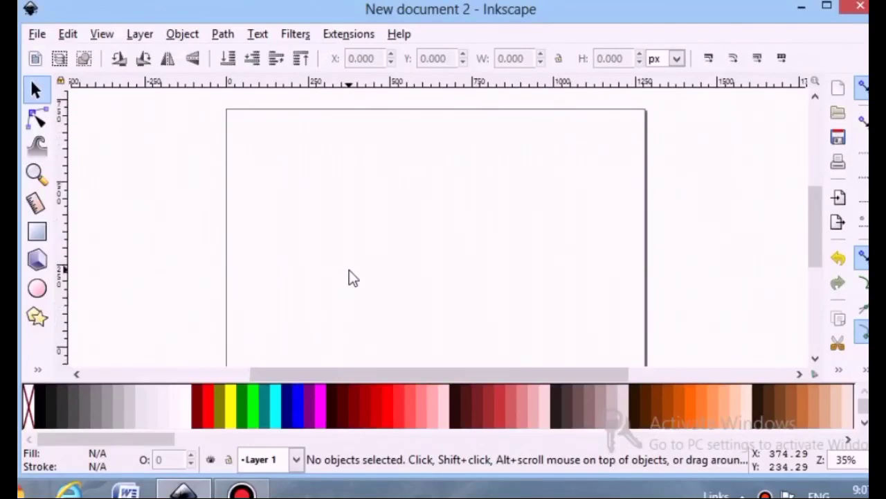
- Draw a rectangle over the page's lower left with solid black fill and no stroke
left_click(38, 233)
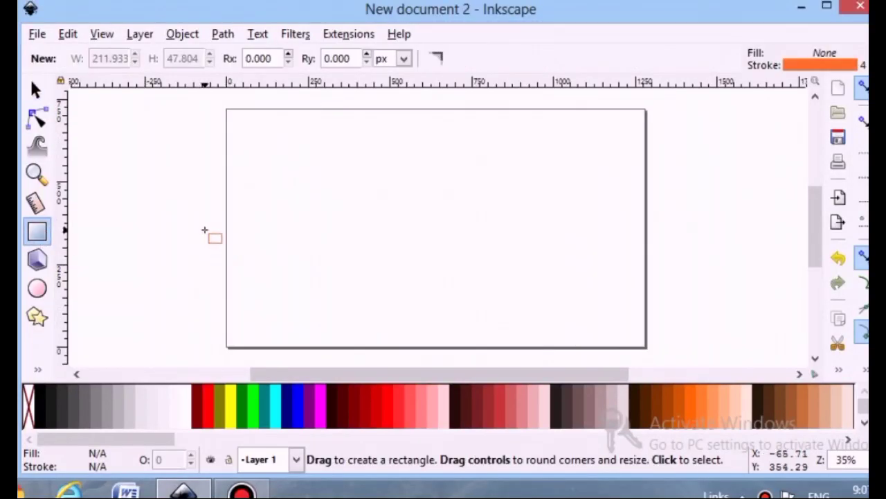
mouse_move(204, 230)
left_mouse_down()
mouse_move(307, 356)
mouse_move(324, 359)
left_mouse_up()
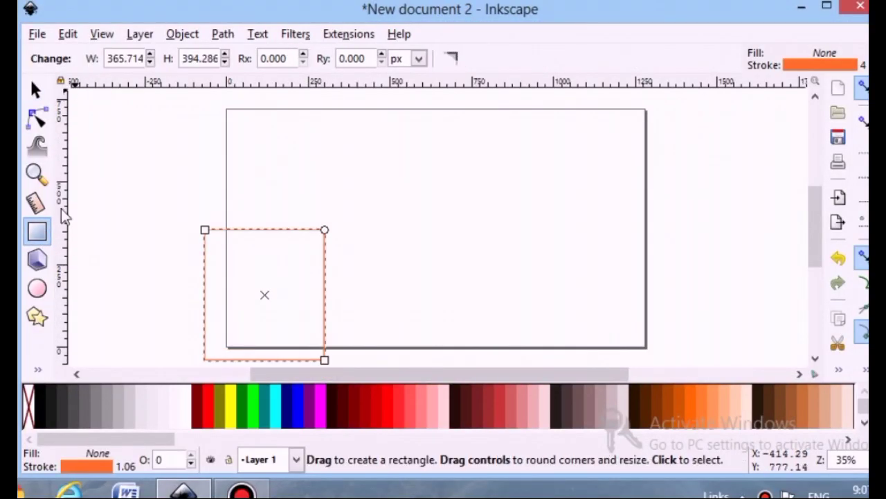
left_click(103, 467)
left_click(671, 18)
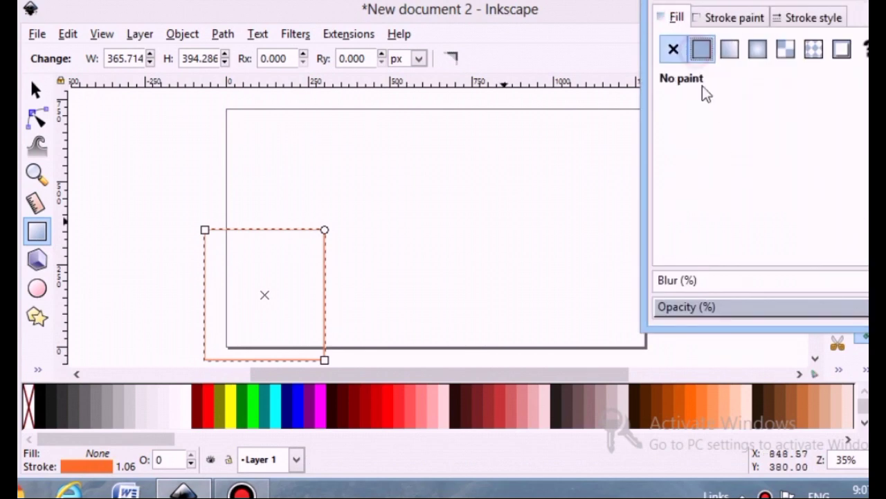
left_click(702, 48)
left_click(708, 18)
left_click(673, 48)
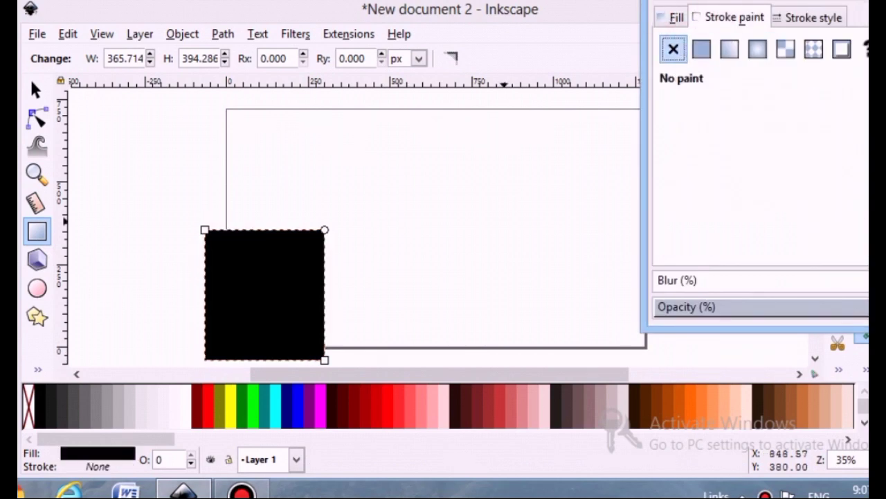
left_click(311, 256)
- Convert the rectangle to a path, curve its right edge into a slope, and widen it
left_click(222, 34)
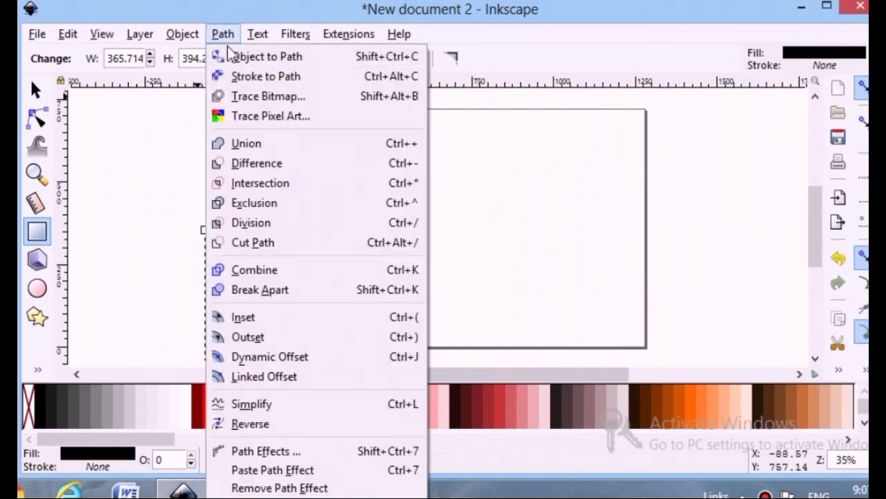
left_click(244, 56)
left_click(36, 90)
left_click(36, 118)
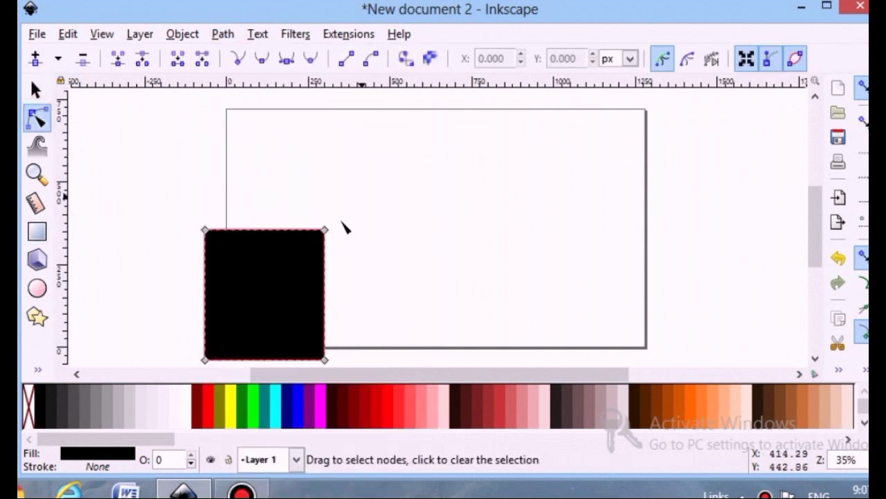
left_click(324, 230)
left_click_drag(326, 231, 346, 319)
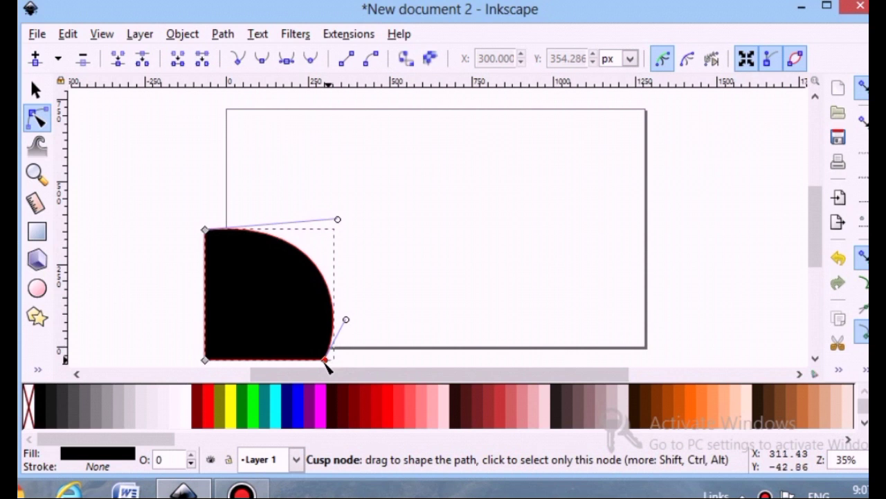
left_click_drag(345, 319, 347, 291)
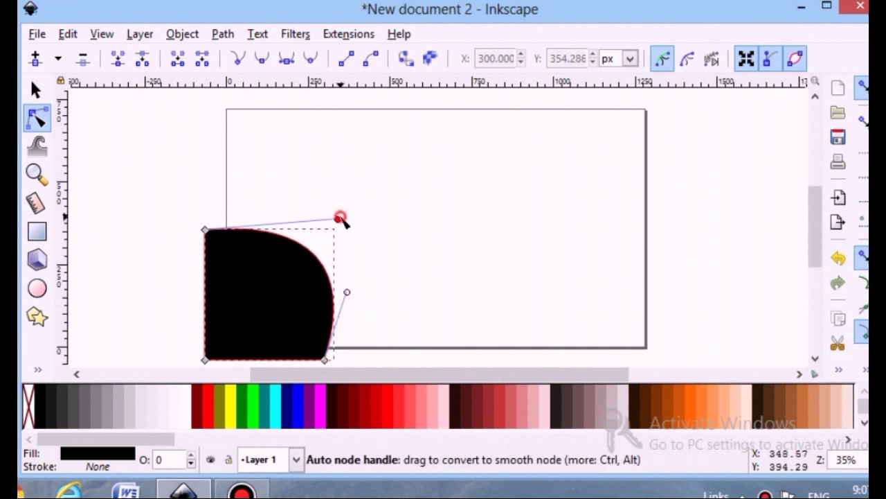
left_click_drag(339, 219, 345, 239)
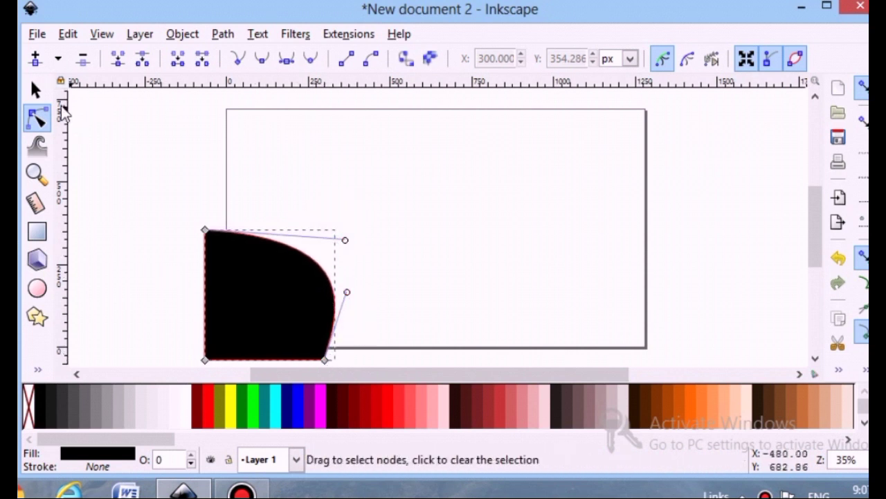
left_click(36, 90)
left_click_drag(339, 296, 357, 295)
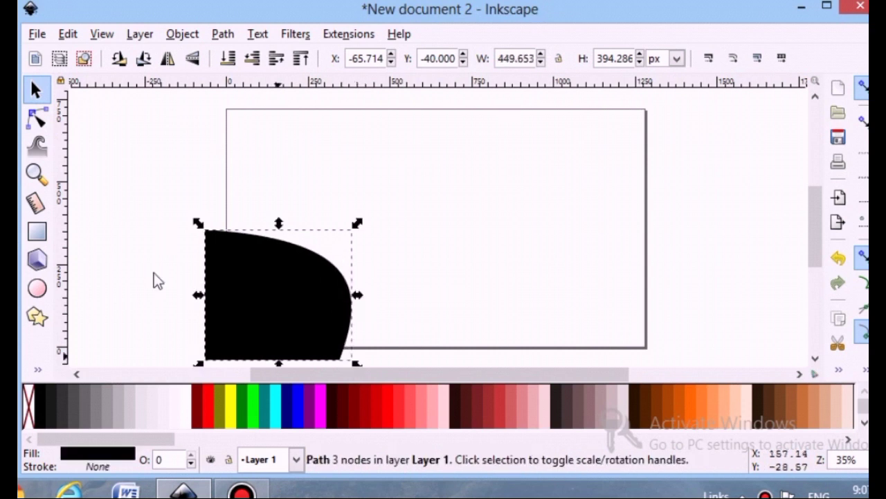
left_click(127, 219)
- Duplicate the cliff, move the copy to the page's right side, and flip it horizontally
scroll(127, 219, "down", 1)
left_click(269, 263)
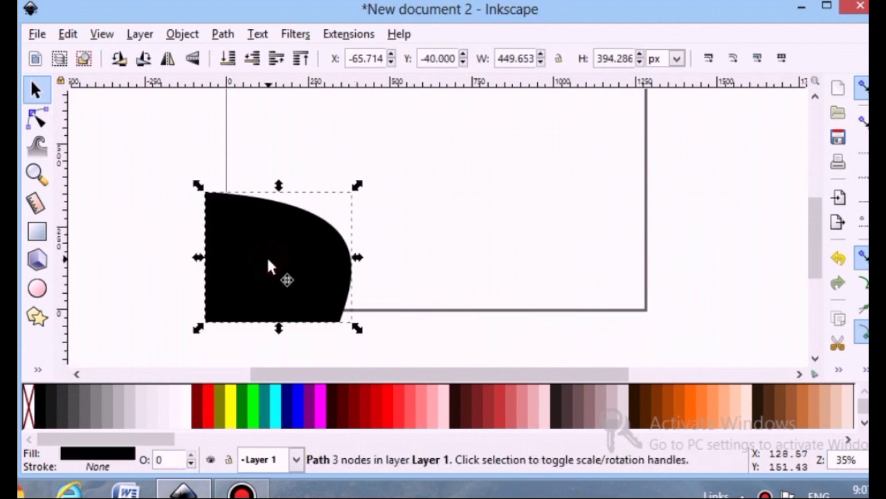
key("ctrl+d")
mouse_move(271, 258)
left_mouse_down()
mouse_move(551, 258)
mouse_move(610, 269)
left_mouse_up()
left_click(191, 60)
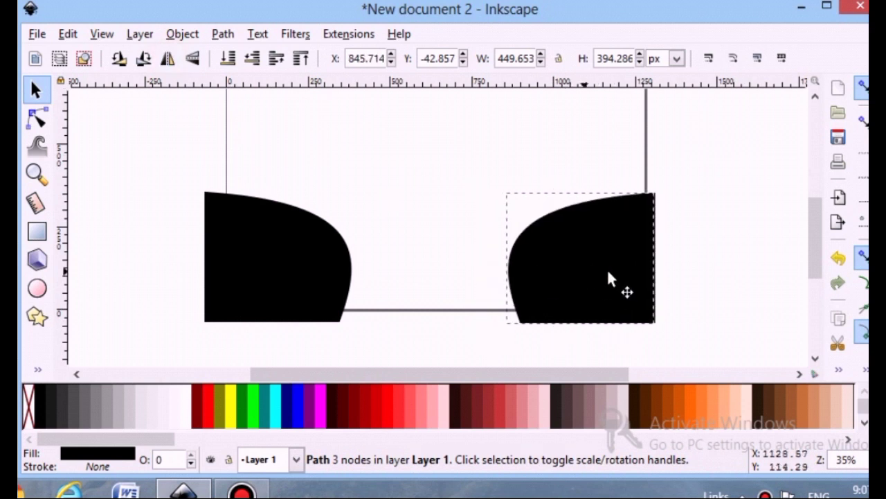
- Distribute the two facing cliffs evenly using Align and Distribute
left_click(329, 276, "shift")
left_click(842, 371)
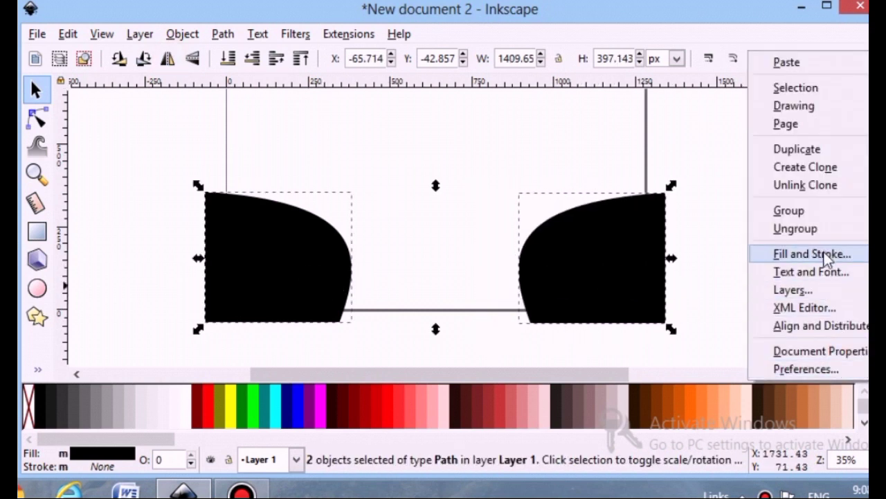
left_click(822, 326)
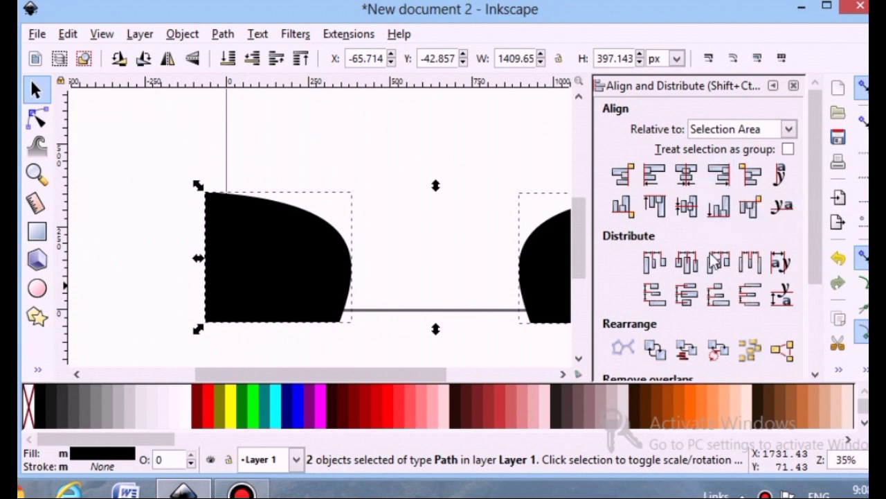
left_click(695, 267)
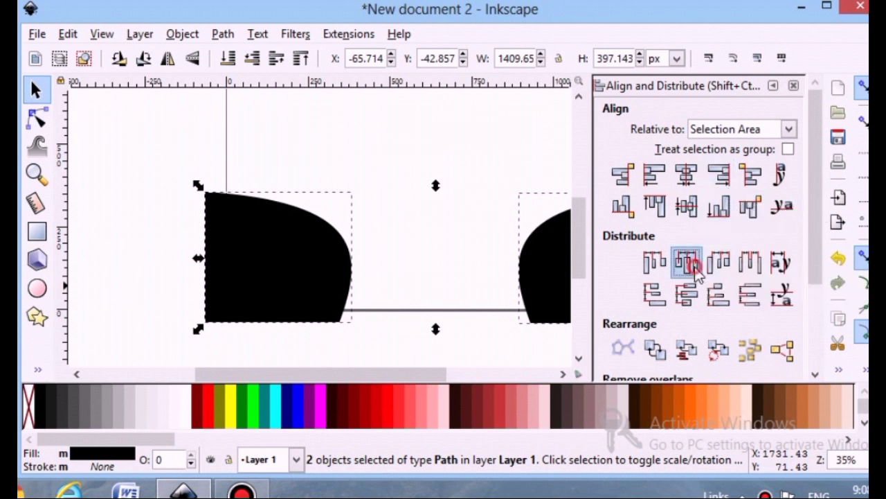
left_click(794, 86)
left_click(457, 251)
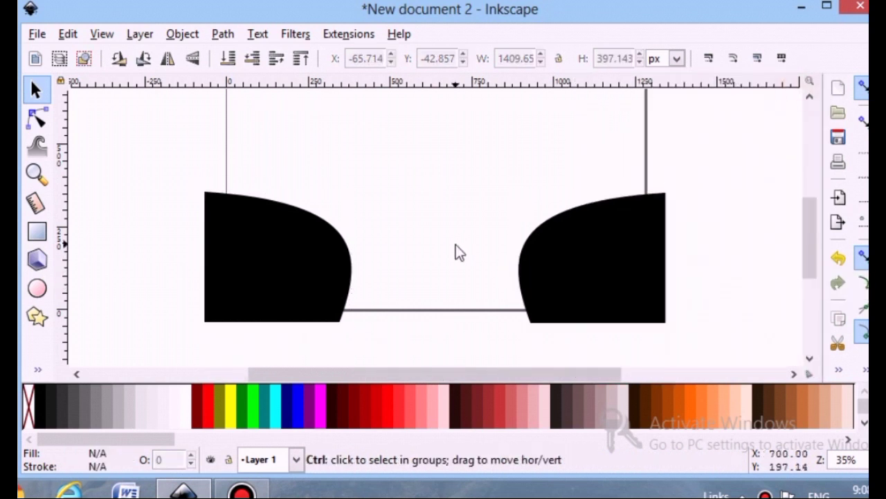
- Draw a three-node Spiro curve sagging from the left cliff top to the right cliff top
scroll(457, 251, "up", 1)
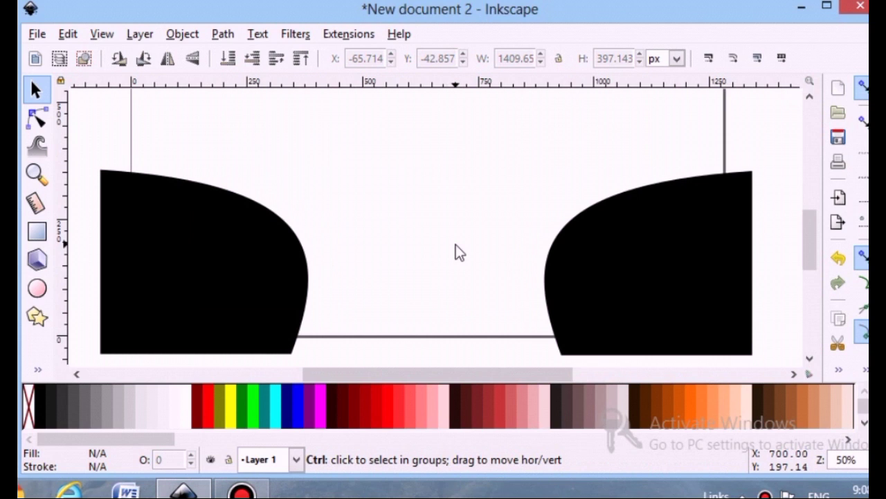
left_click(39, 367)
left_click(101, 208)
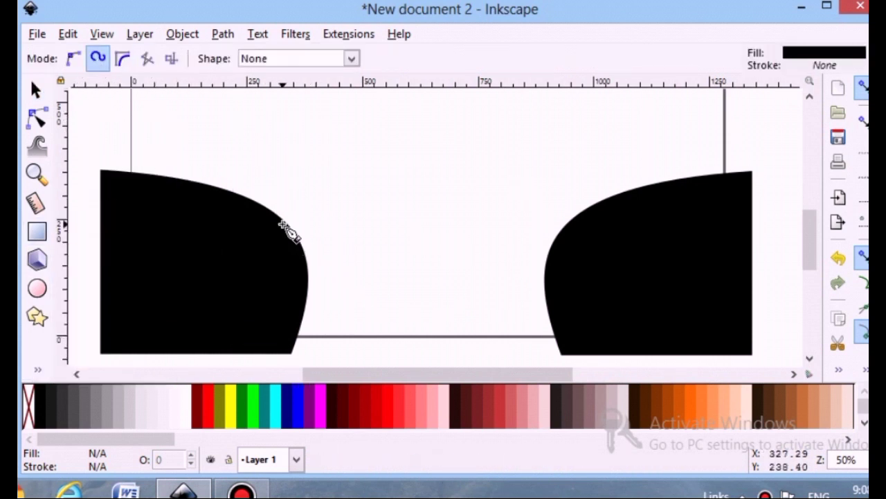
left_click(433, 243)
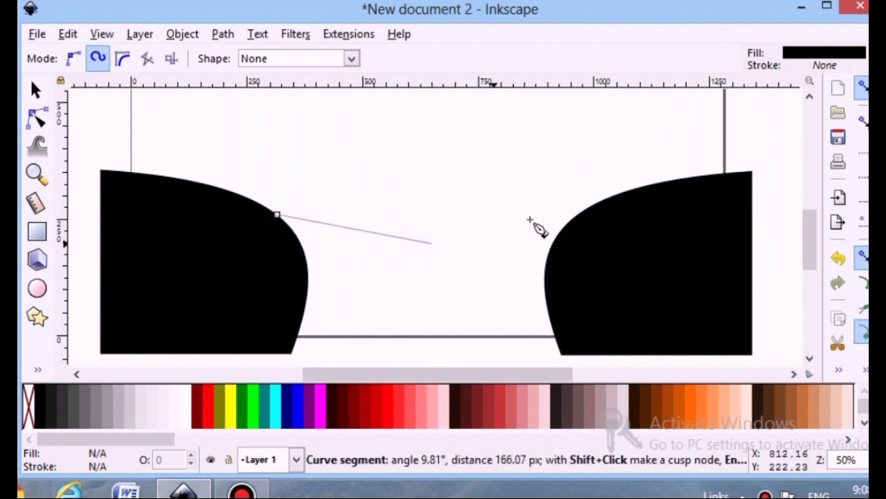
double_click(607, 201)
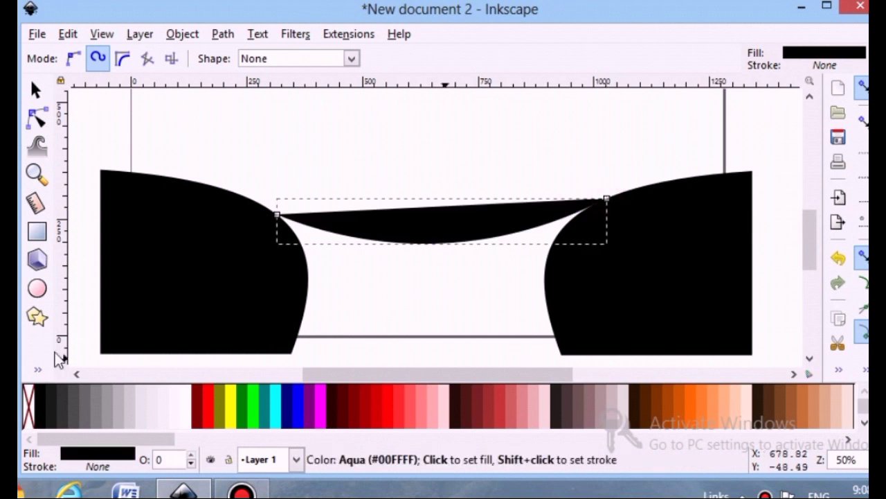
left_click(36, 90)
- Set the bridge curve's fill to none
left_click(97, 454)
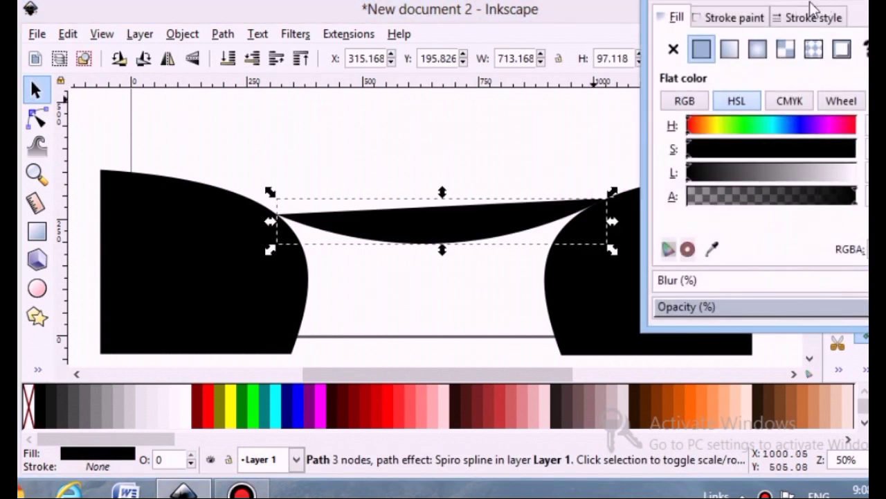
left_click(674, 48)
left_click(701, 48)
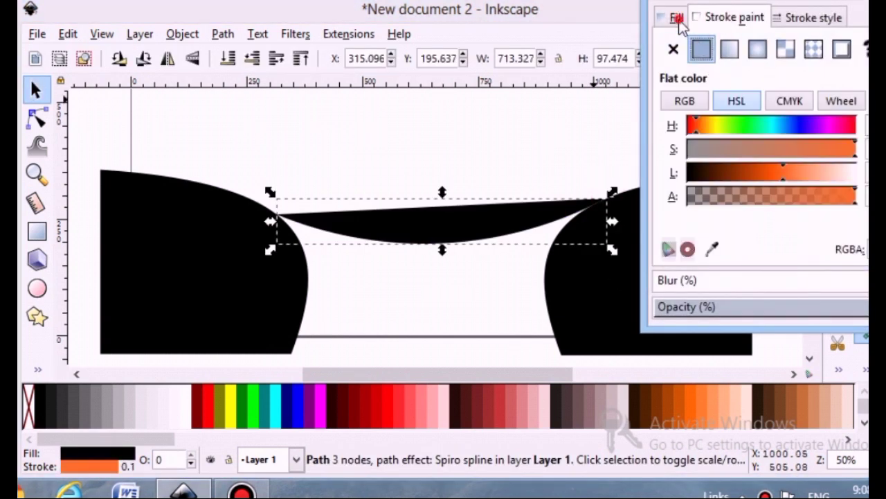
left_click(673, 49)
left_click(707, 48)
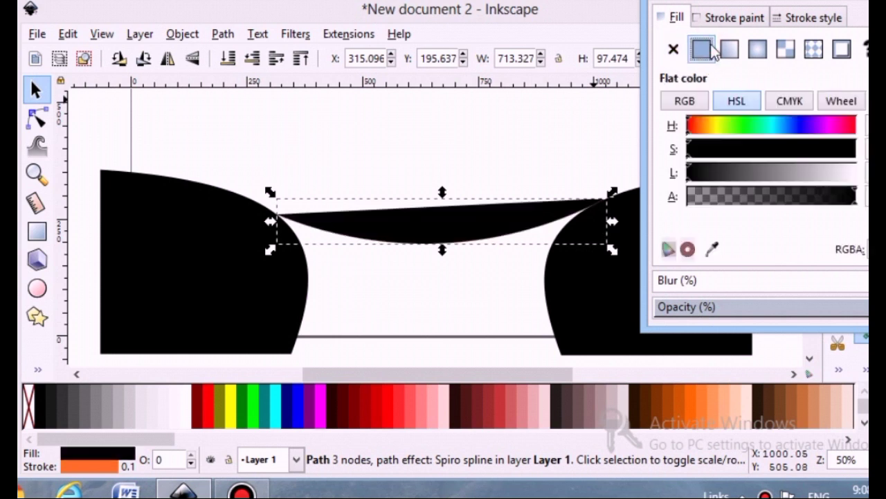
left_click(673, 48)
- Give the curve a flat black stroke 5 px wide
left_click(734, 17)
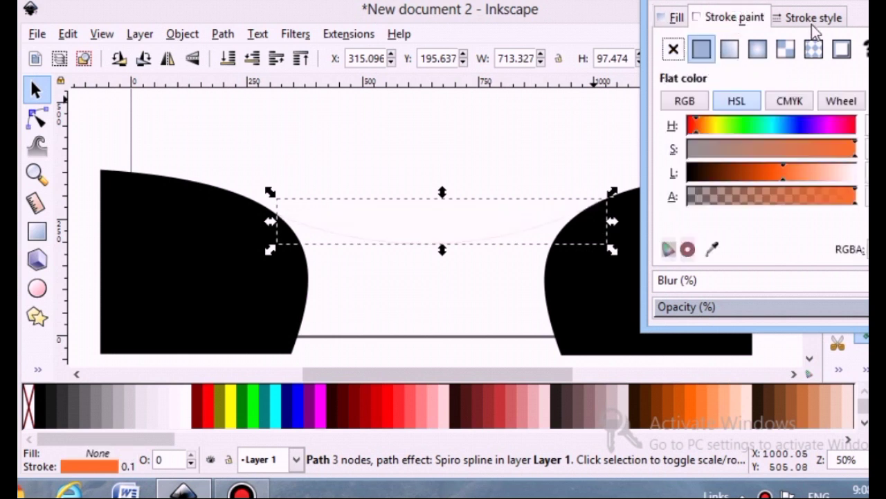
left_click(700, 177)
left_click(793, 153)
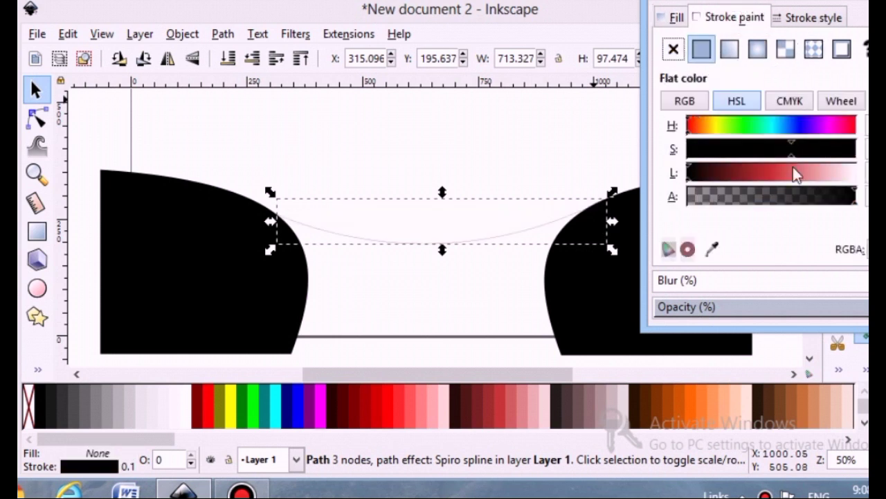
left_click(693, 152)
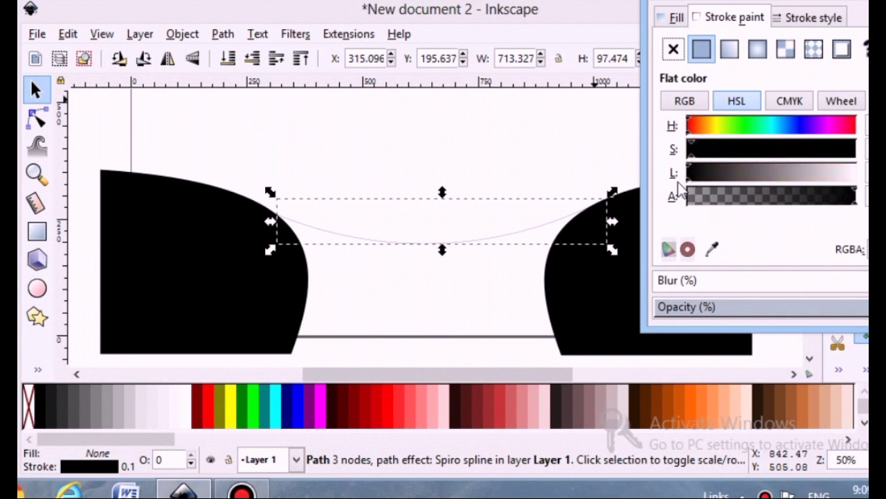
left_click(814, 18)
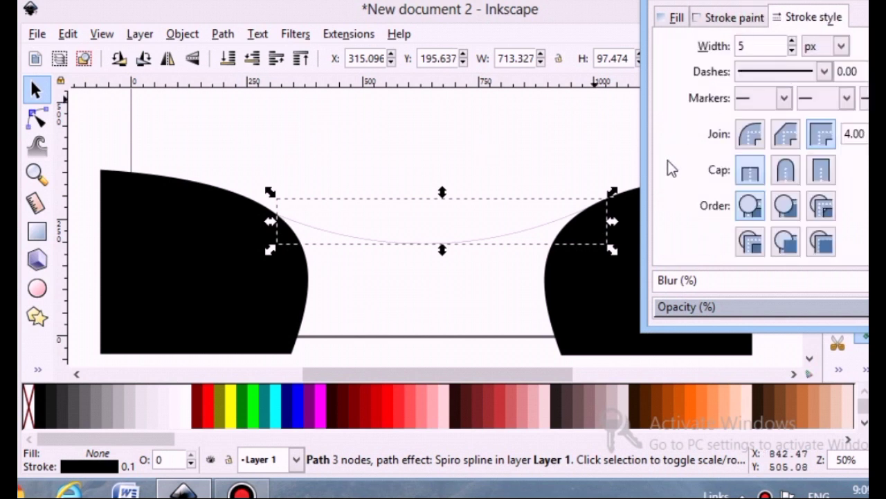
left_click(584, 196)
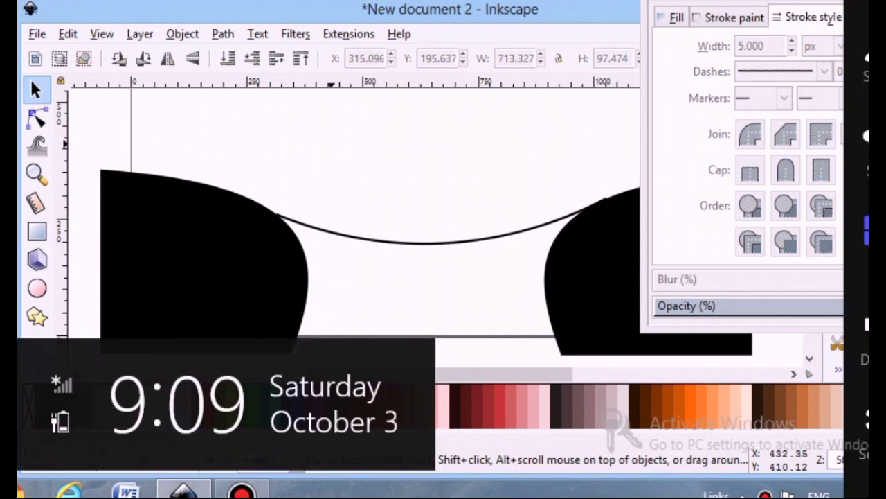
left_click(459, 223)
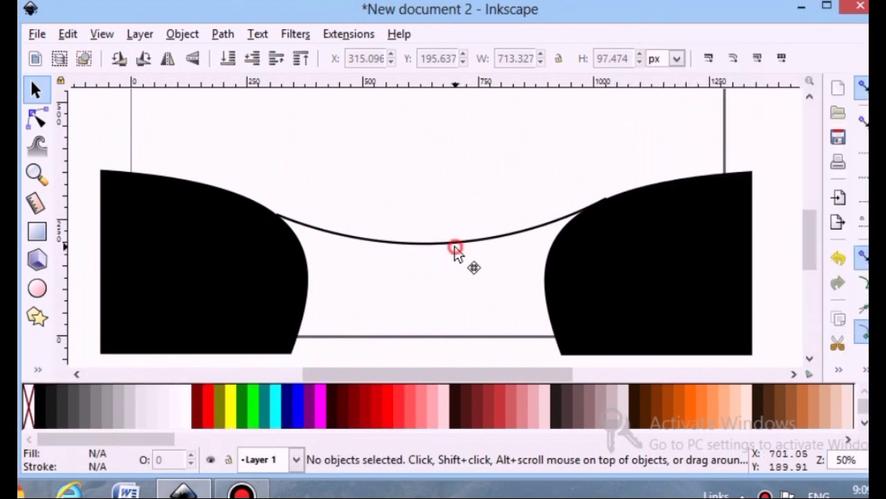
- Drag the cable's left and right end nodes onto the left and right cliff edges
left_click(455, 246)
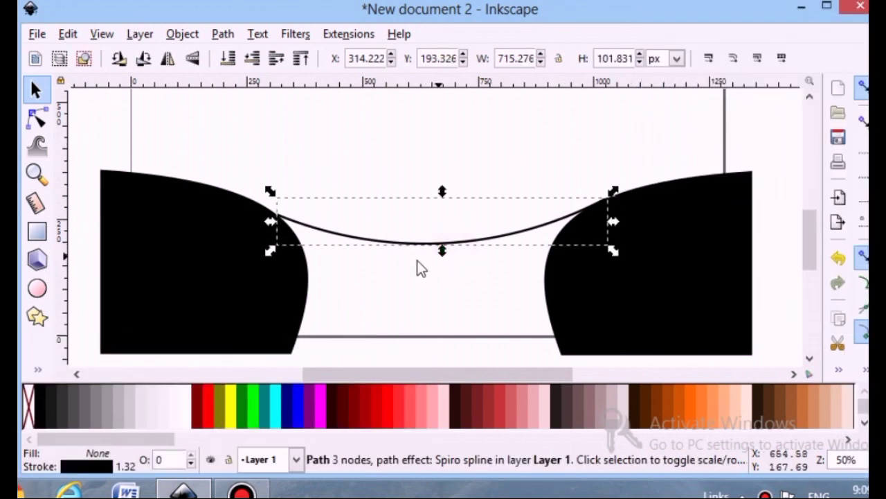
left_click(300, 217)
scroll(291, 218, "up", 1)
scroll(305, 222, "up", 1)
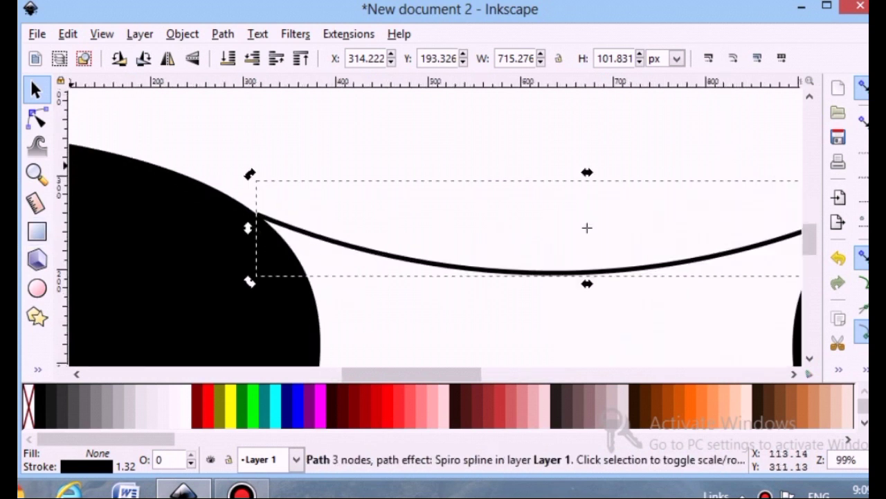
left_click(37, 119)
left_click_drag(258, 217, 243, 207)
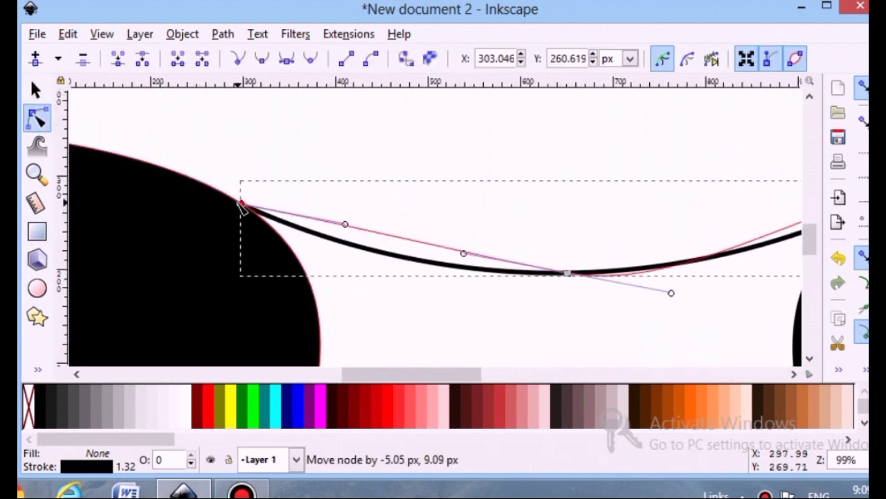
left_click(429, 312)
scroll(436, 293, "down", 2)
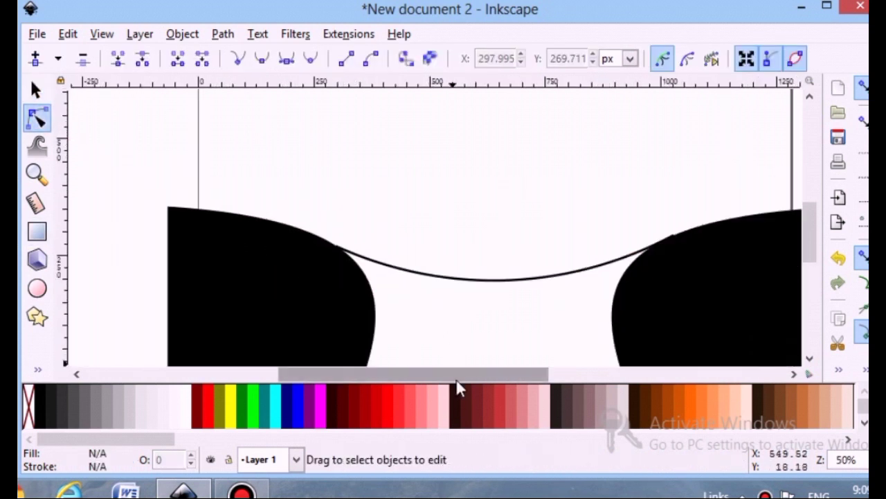
left_click_drag(456, 378, 510, 337)
scroll(585, 277, "up", 2)
left_click(600, 198)
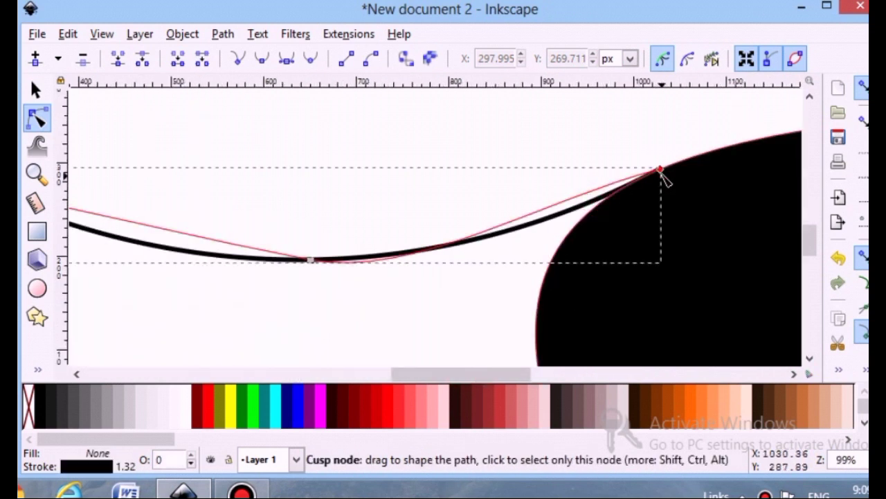
left_click_drag(663, 174, 665, 178)
- Fine-tune both cable end nodes onto the cliff edges, then zoom out to the whole bridge
left_click_drag(460, 374, 408, 374)
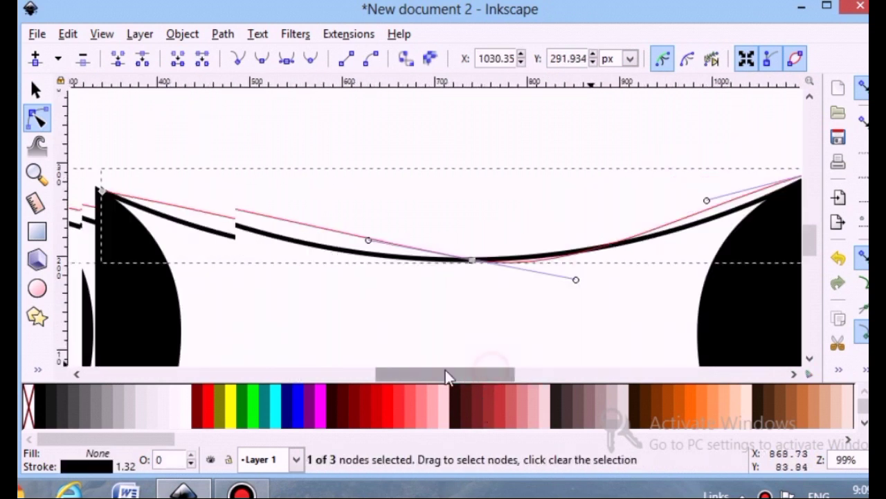
left_click_drag(262, 191, 260, 188)
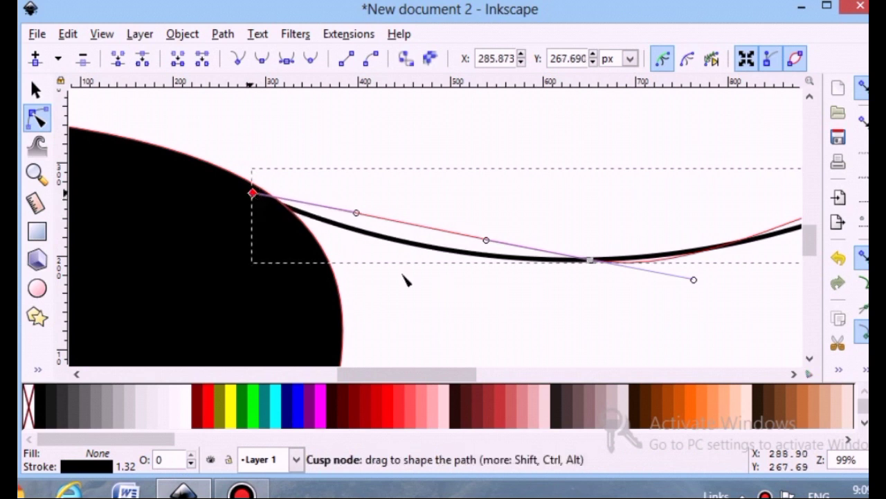
left_click(439, 290)
left_click(439, 291)
left_click_drag(426, 369, 475, 374)
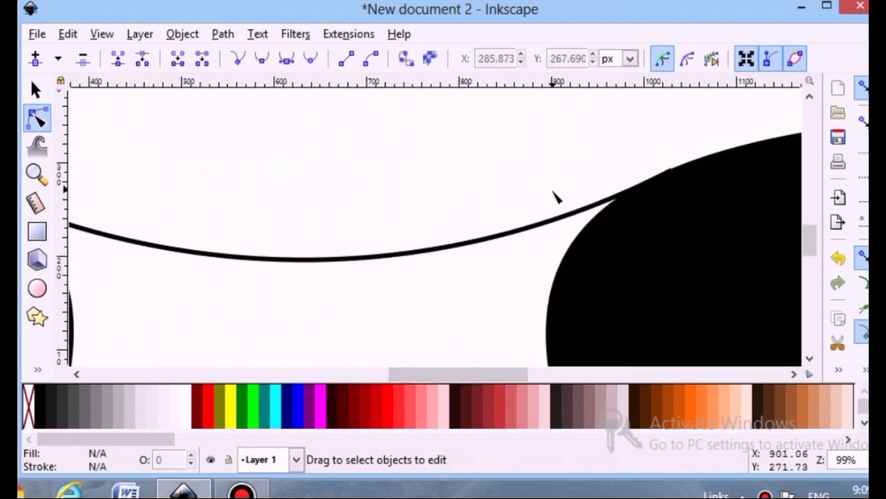
left_click(580, 207)
left_click_drag(681, 184, 685, 188)
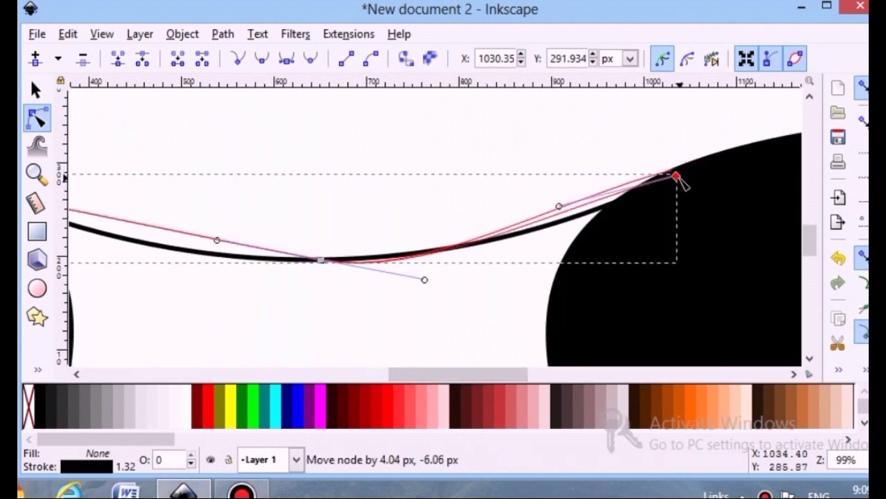
left_click(376, 301)
left_click(377, 303)
key("minus")
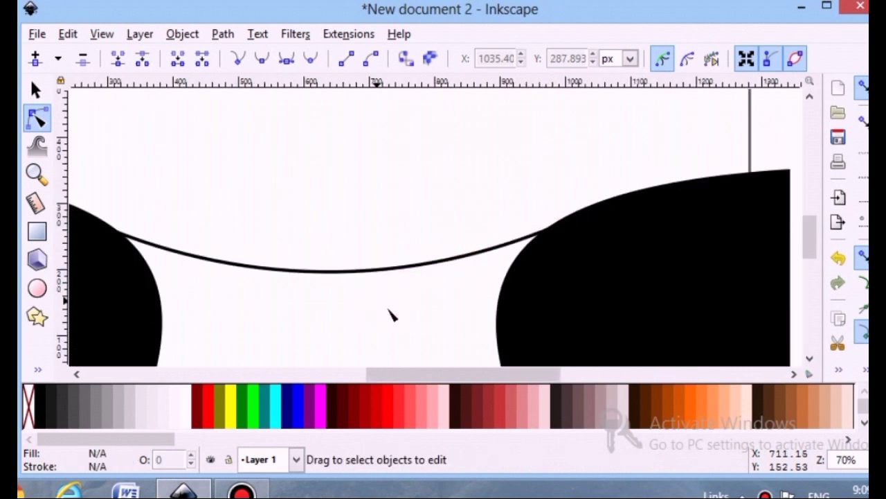
left_click_drag(479, 374, 417, 374)
key("minus")
key("minus")
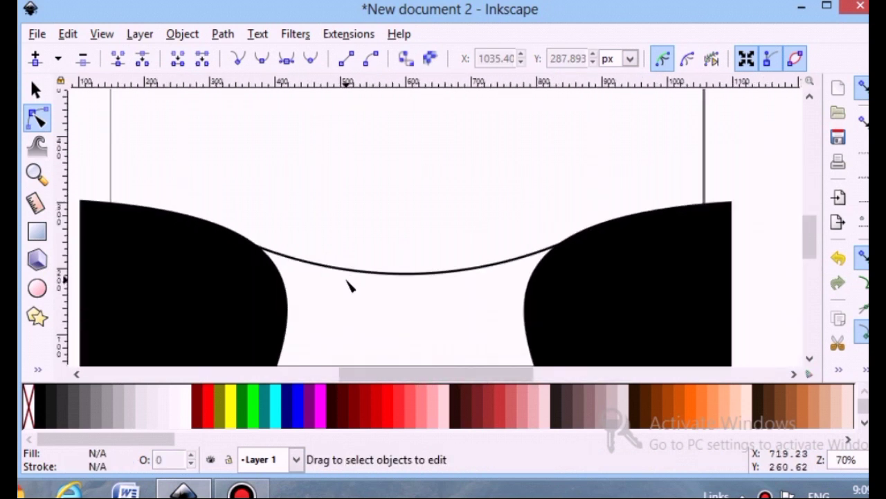
left_click(349, 270)
- Draw a vertical two-node line rising from the cable's left end
left_click(40, 95)
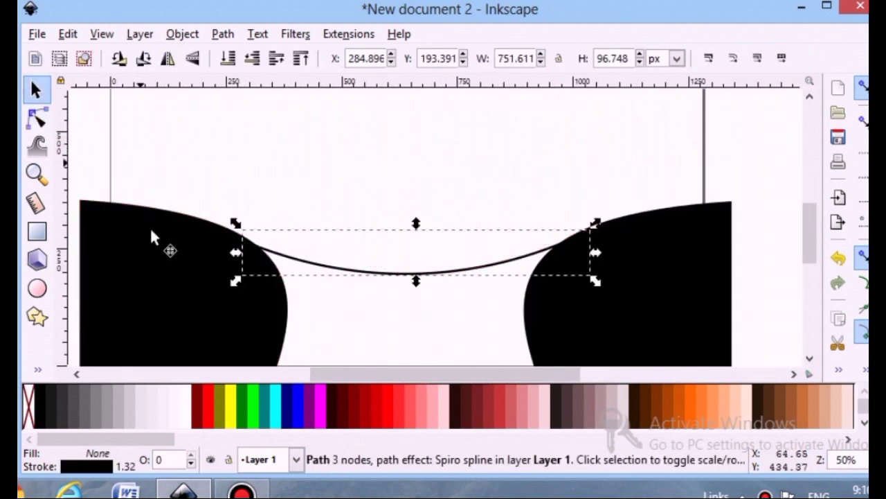
left_click(38, 373)
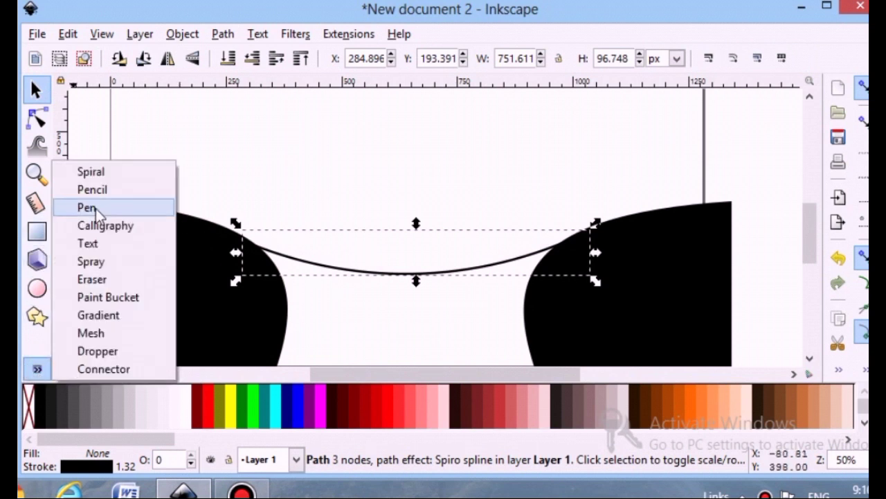
left_click(96, 208)
left_click(242, 239)
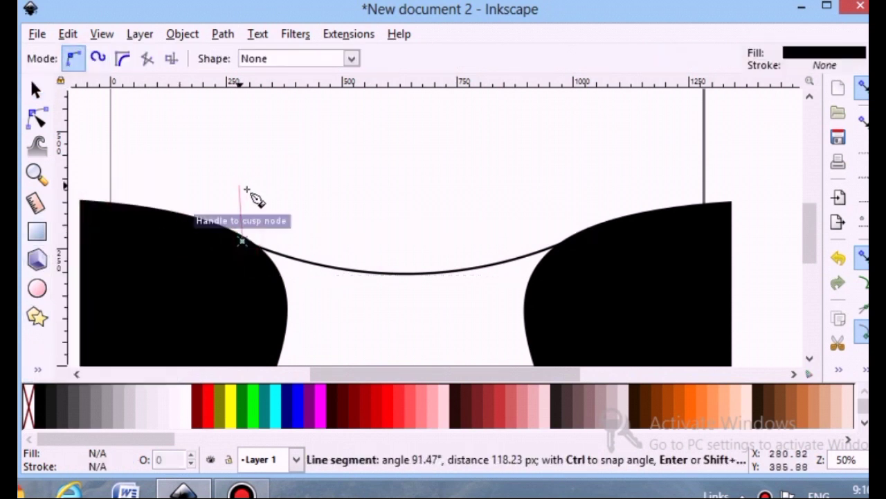
left_click(241, 177)
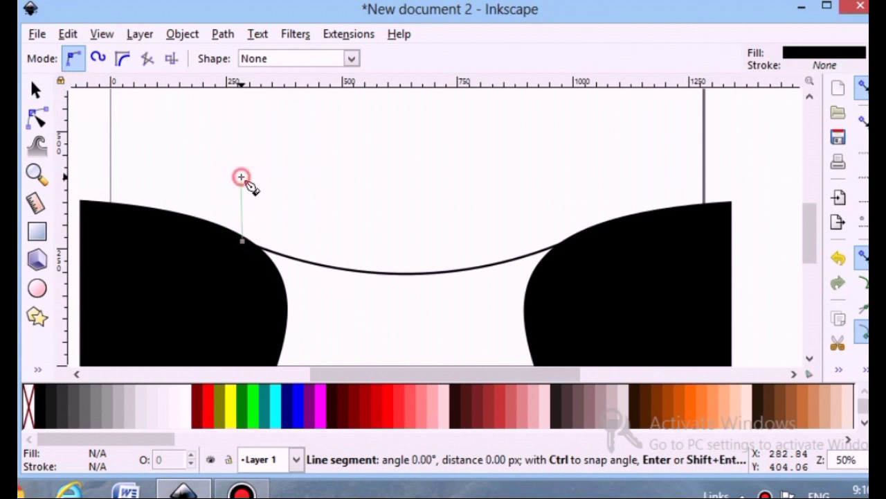
key("Return")
- Set the post's fill to none and its stroke width to 5 px
left_click(111, 453)
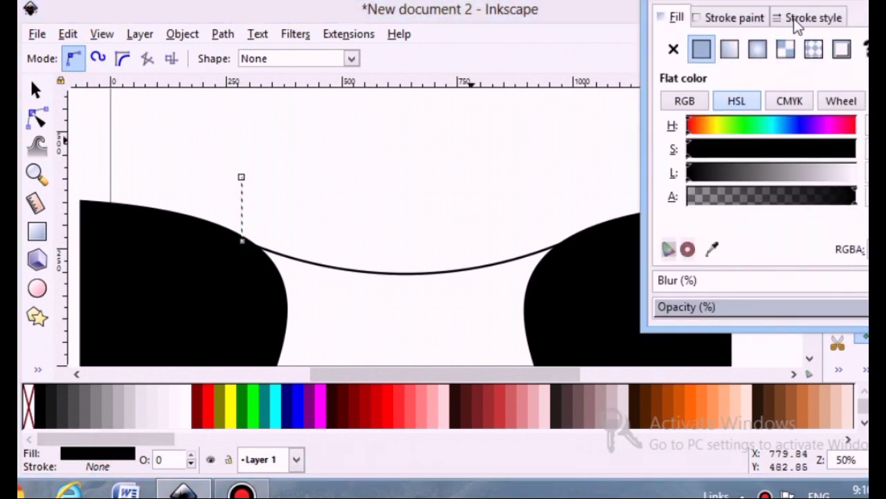
left_click(673, 48)
left_click(701, 48)
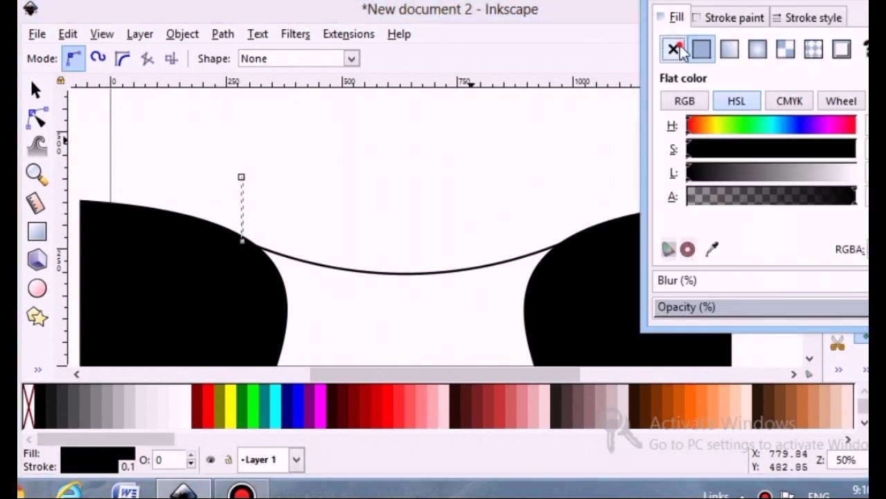
left_click(673, 49)
left_click(816, 18)
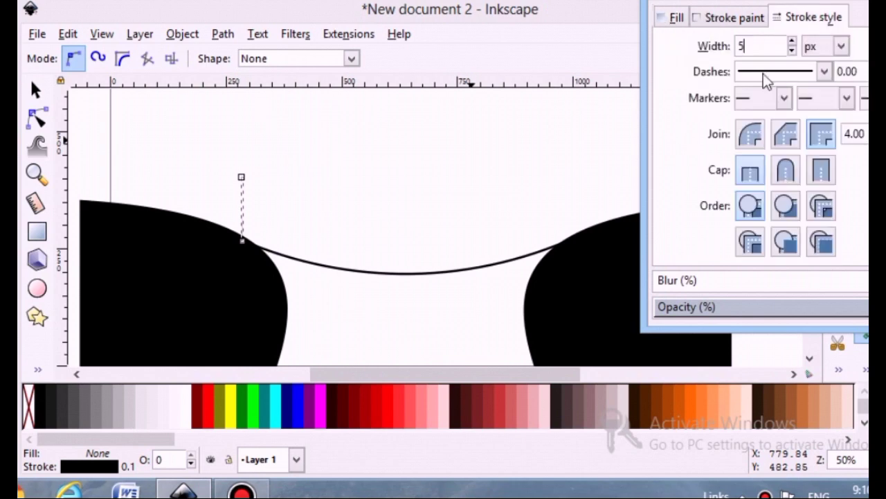
left_click(296, 212)
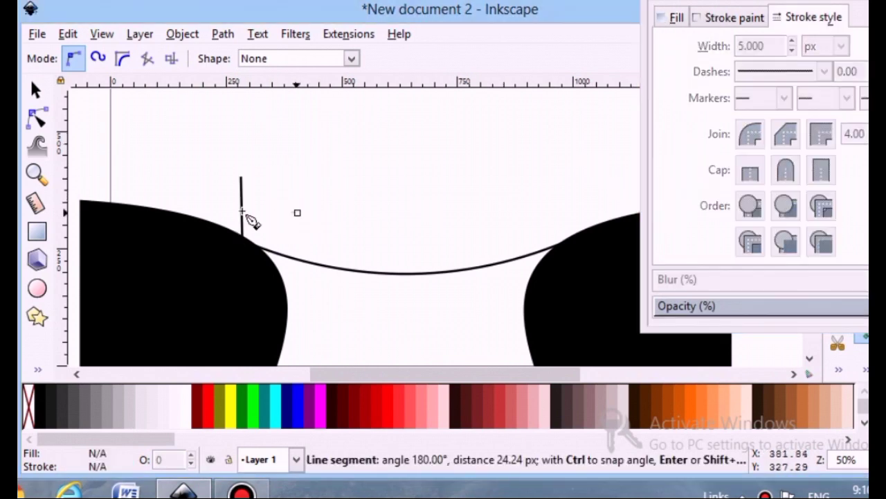
left_click(36, 90)
- Drop a copy of the post at the cable's right end on the right cliff
left_click(256, 223)
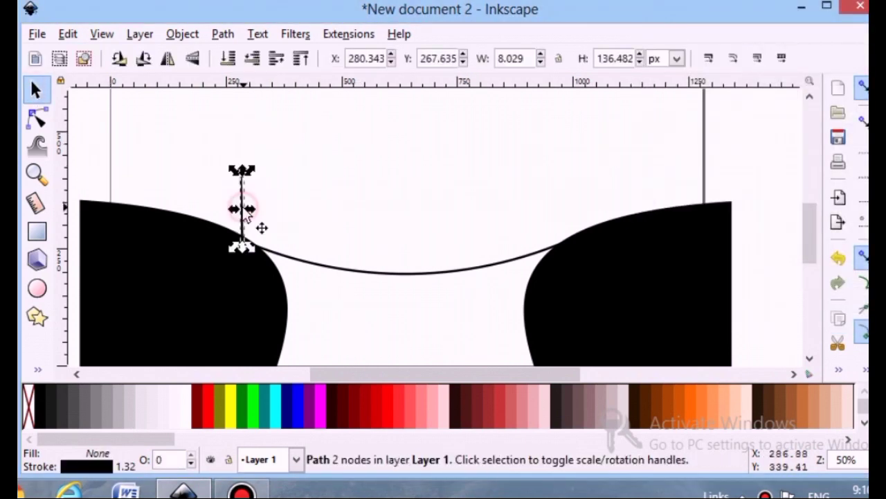
left_click_drag(259, 225, 580, 229)
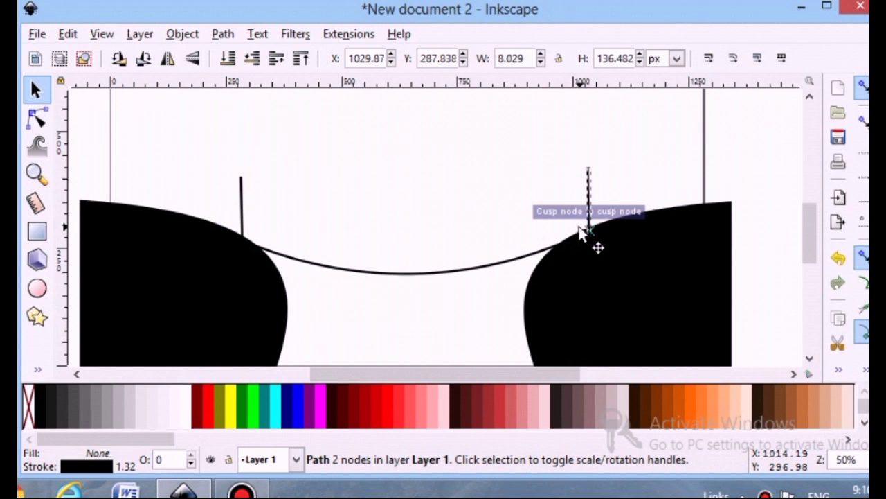
left_click(361, 319)
scroll(364, 285, "down", 1)
scroll(364, 284, "up", 1)
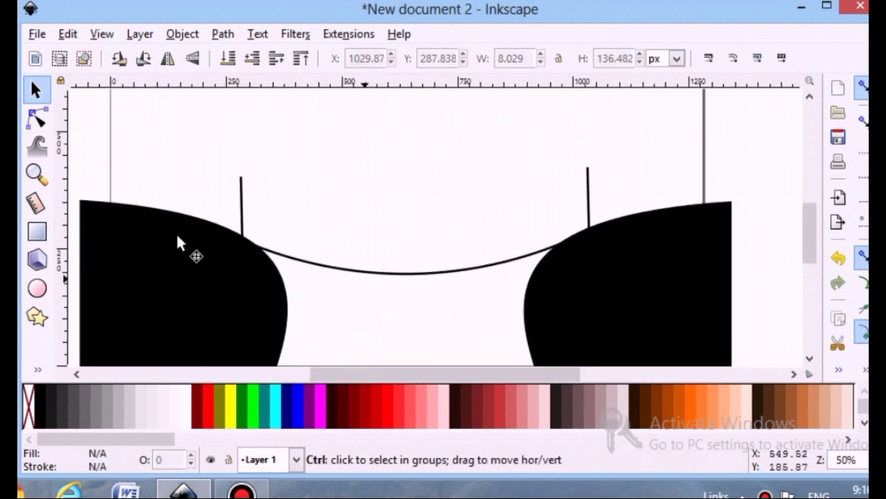
left_click(242, 207)
left_click(292, 275)
- Duplicate the bridge cable and move the copy up to the posts' tops as a handrail
left_click(306, 269)
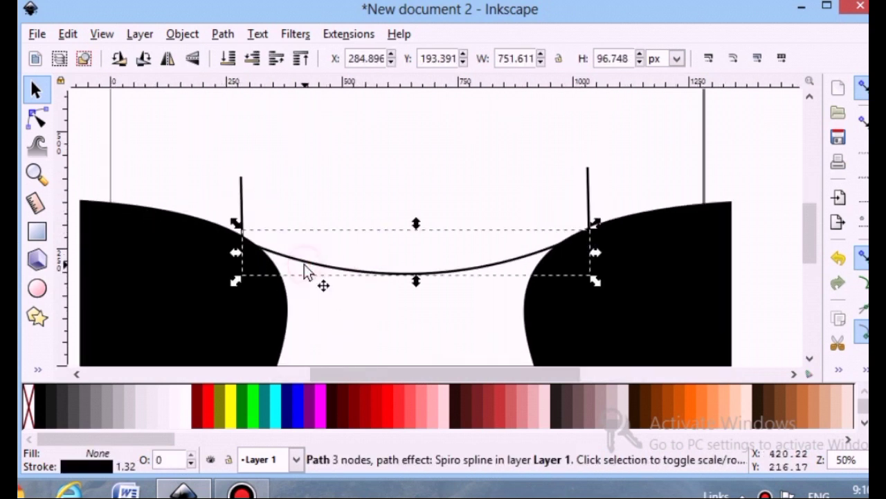
key("ctrl+d")
left_click_drag(306, 271, 320, 209)
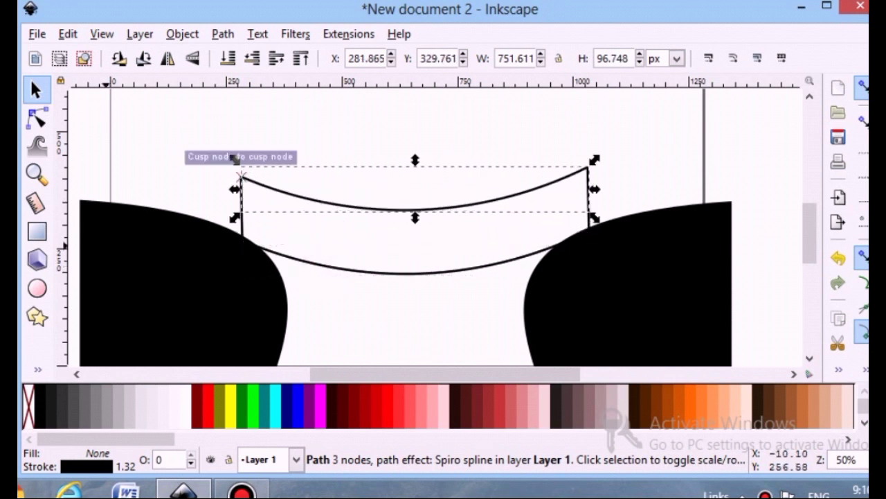
key("n")
key("plus")
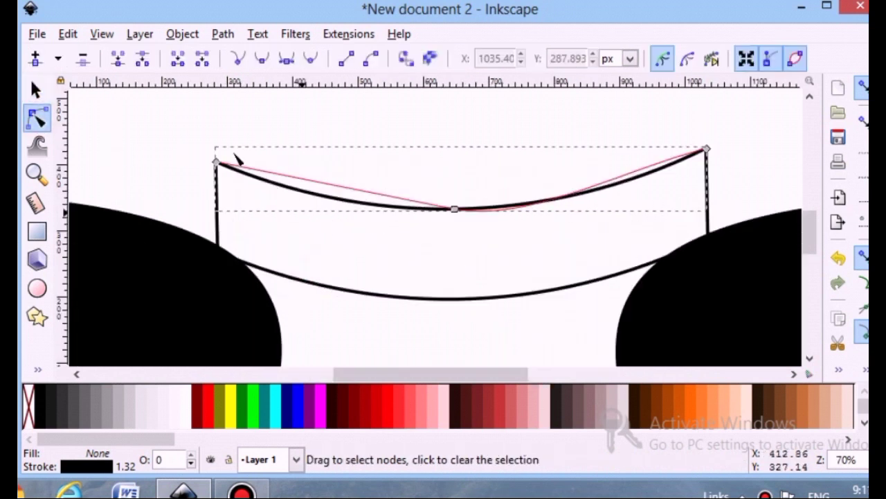
- Raise the left post's top node above the upper cable and check the right post
left_click(207, 199)
left_click(217, 208)
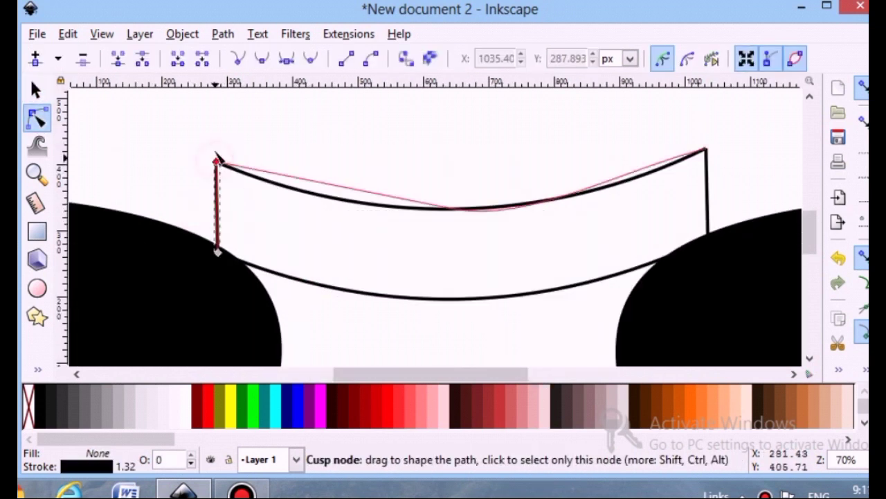
left_click(216, 162)
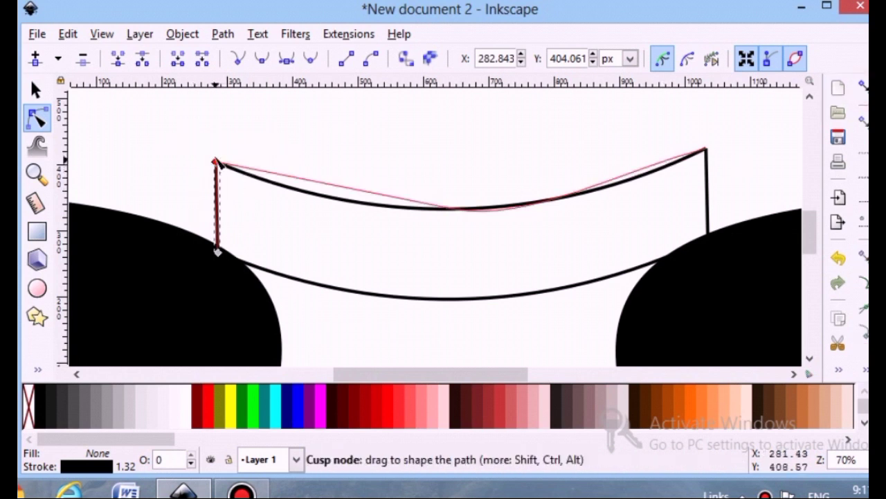
left_click_drag(217, 163, 217, 149)
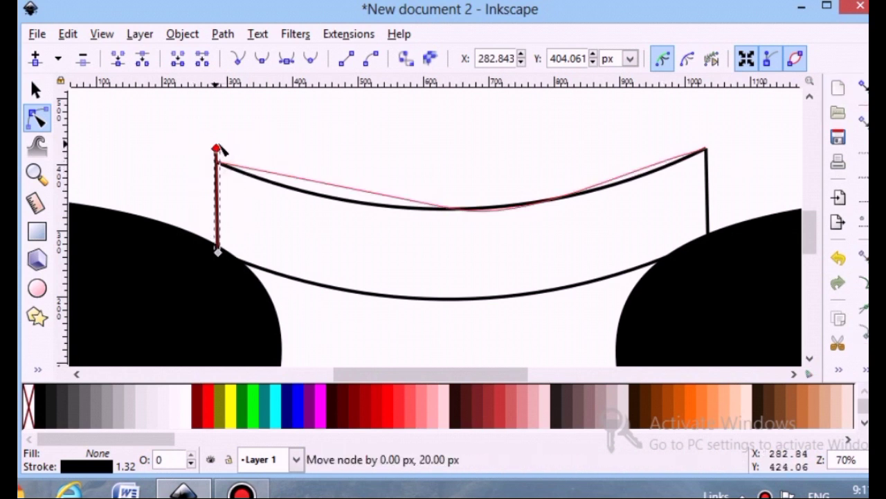
left_click(706, 148)
left_click(708, 201)
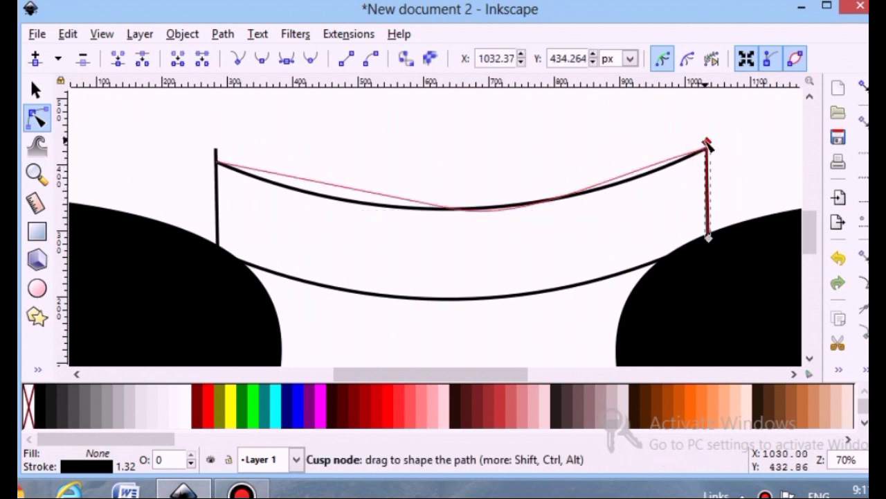
left_click(593, 145)
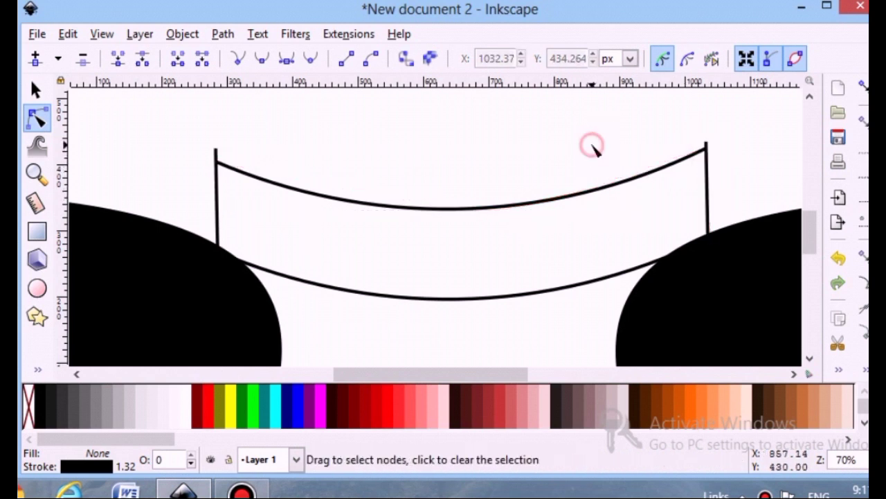
- Nudge the left pole's top node down to meet the upper cable's end
left_click(221, 162)
left_click(218, 154)
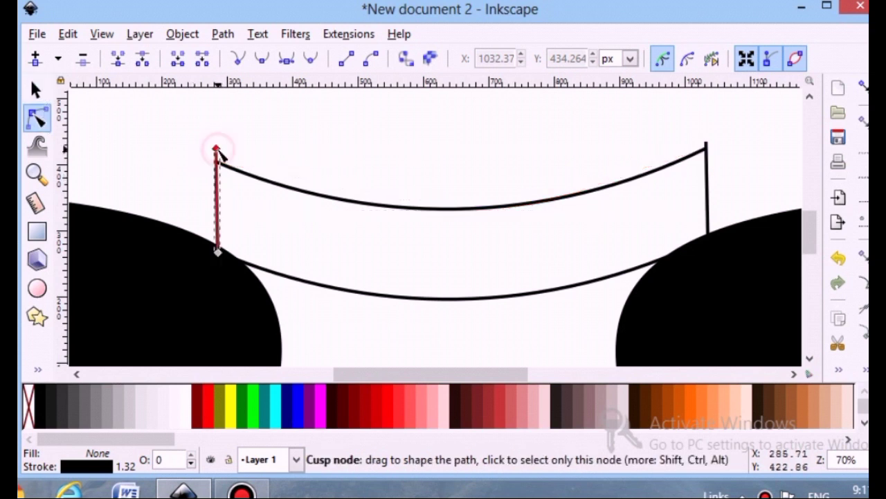
left_click_drag(218, 157, 221, 161)
left_click(169, 179)
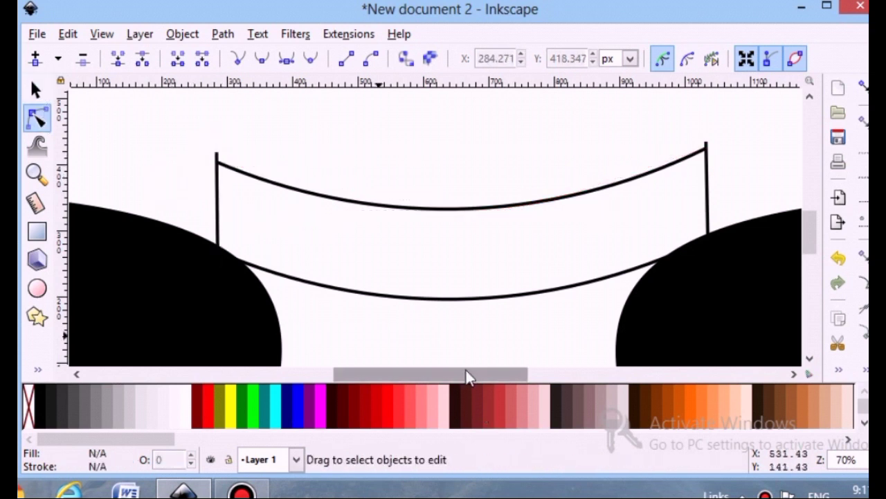
left_click_drag(466, 376, 444, 376)
left_click(301, 208)
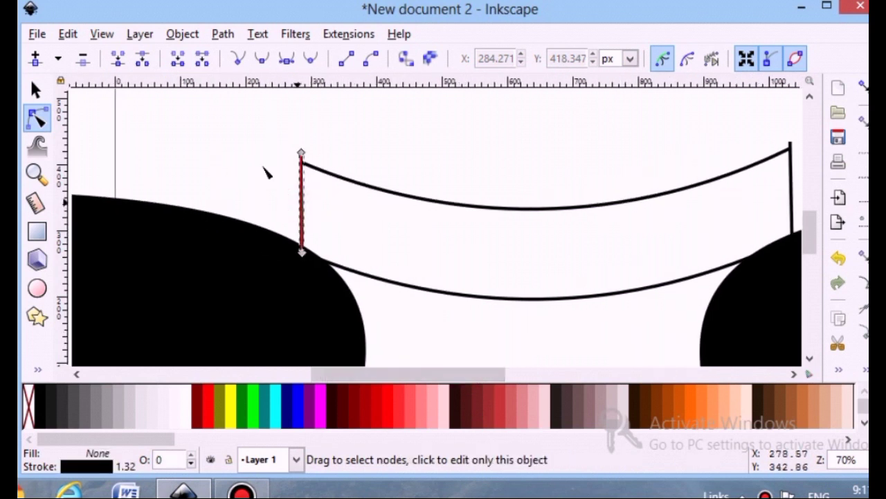
- Rotate the pole copy into a diagonal stay with its top on the left pole top
left_click(45, 95)
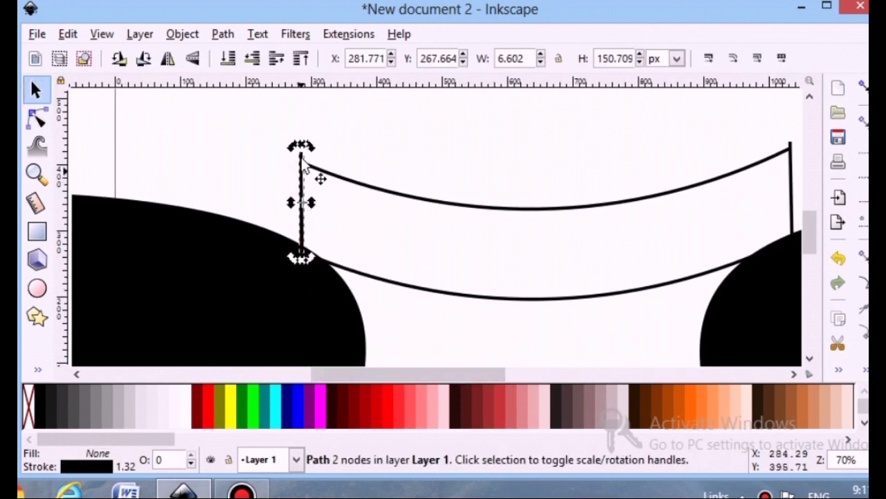
mouse_move(311, 144)
left_mouse_down()
mouse_move(333, 173)
mouse_move(237, 191)
left_mouse_up()
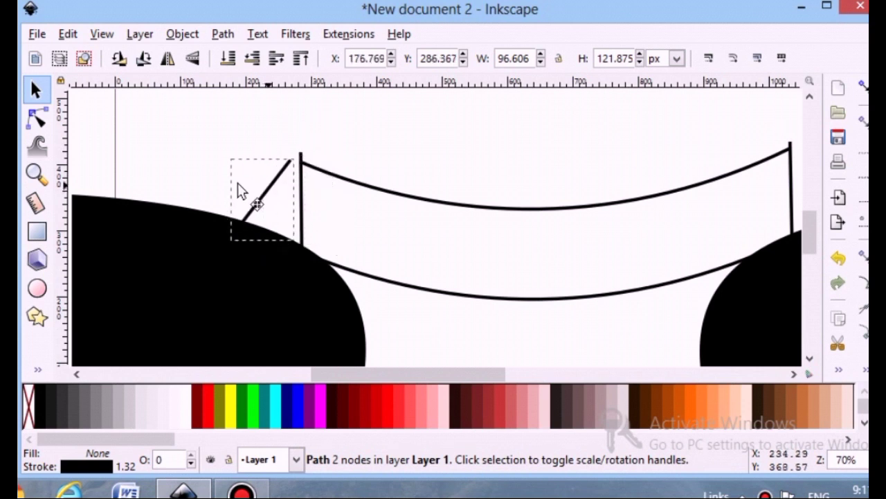
left_click(36, 119)
left_click_drag(261, 158, 305, 164)
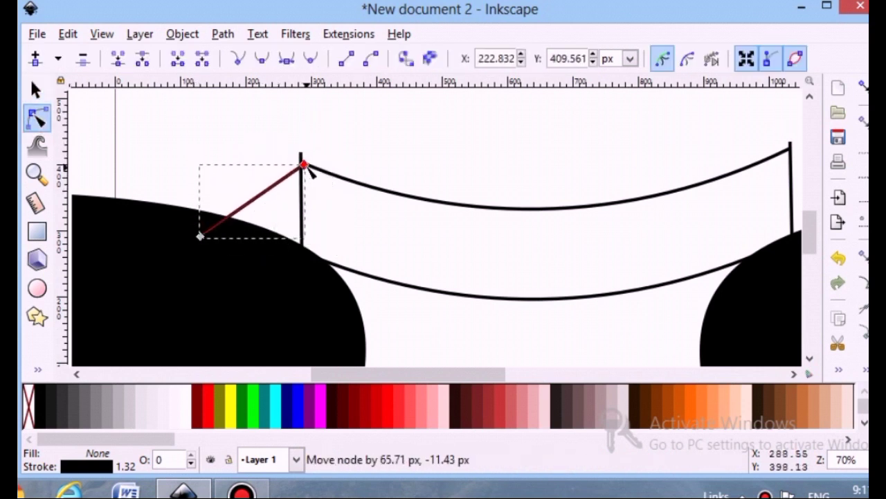
left_click(349, 230)
left_click(248, 198)
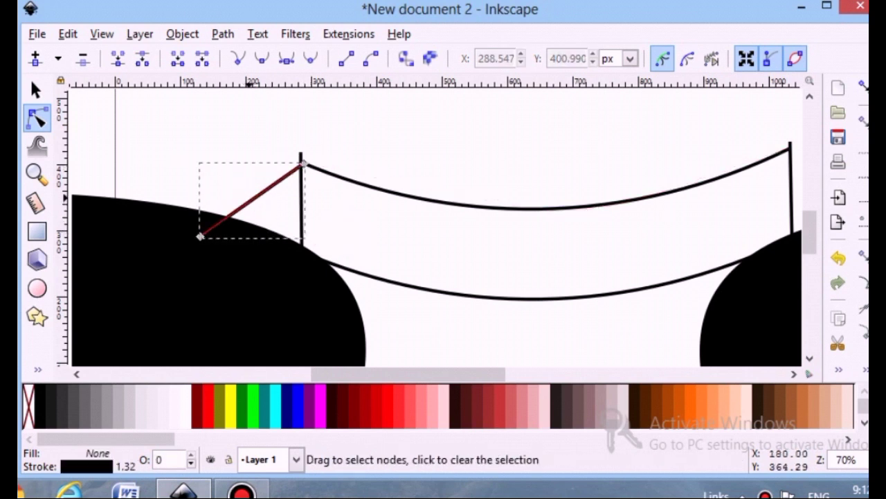
- Add a second diagonal stay up-left of the first, its top on the left pole top
left_click(32, 90)
key("ctrl+d")
left_click_drag(235, 211, 212, 204)
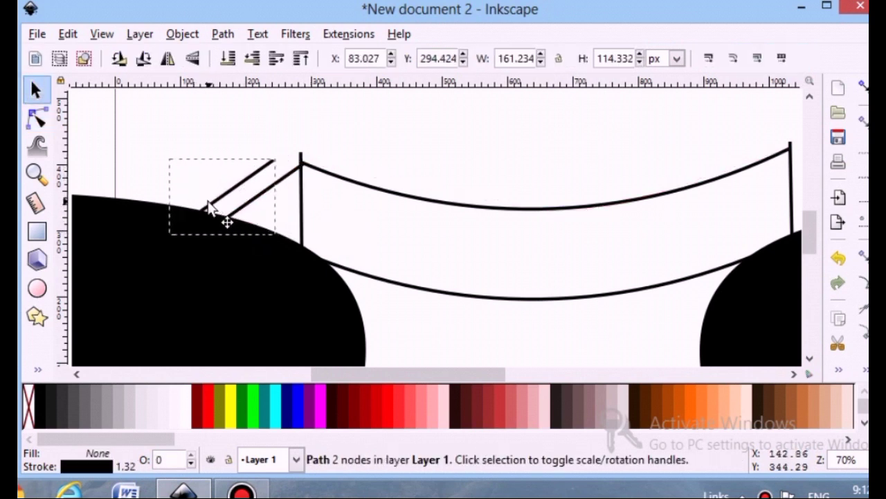
left_click(36, 118)
left_click_drag(275, 159, 302, 166)
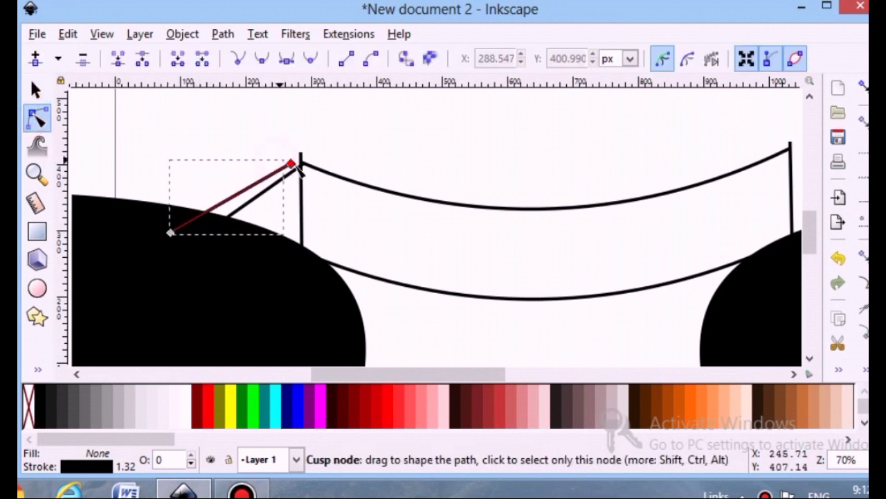
left_click(336, 226)
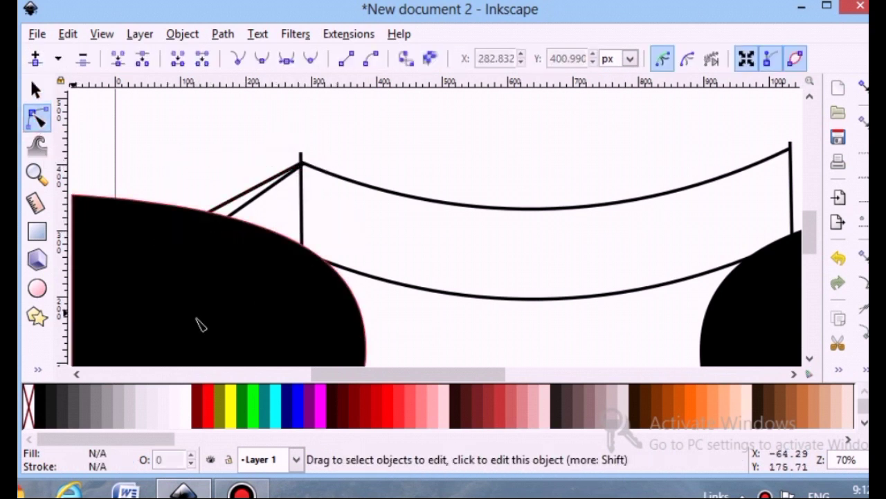
left_click(410, 374)
left_click_drag(410, 374, 437, 374)
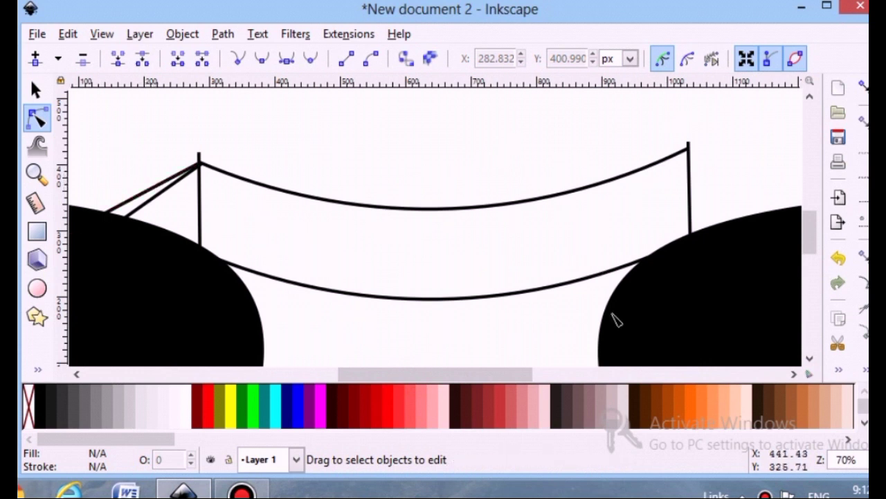
- Make a slanted stay from the right pole top down onto the right cliff
left_click_drag(511, 376, 581, 374)
left_click(423, 187)
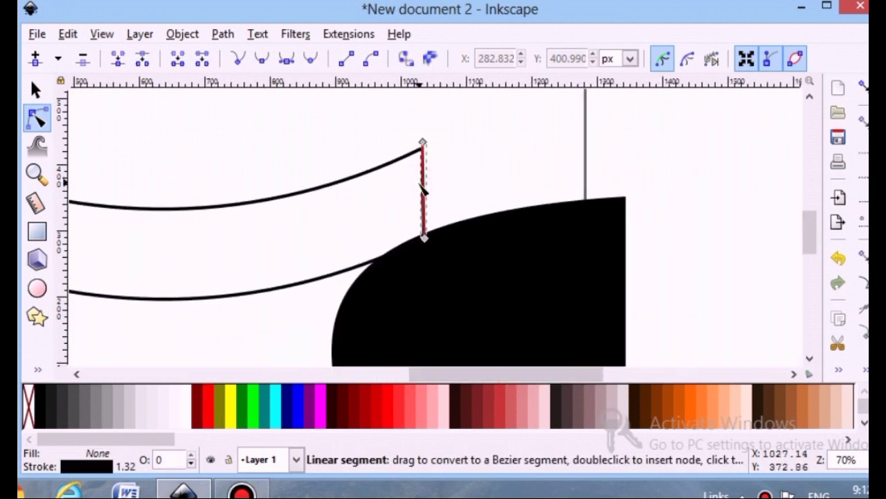
key("s")
left_click_drag(425, 217, 484, 213)
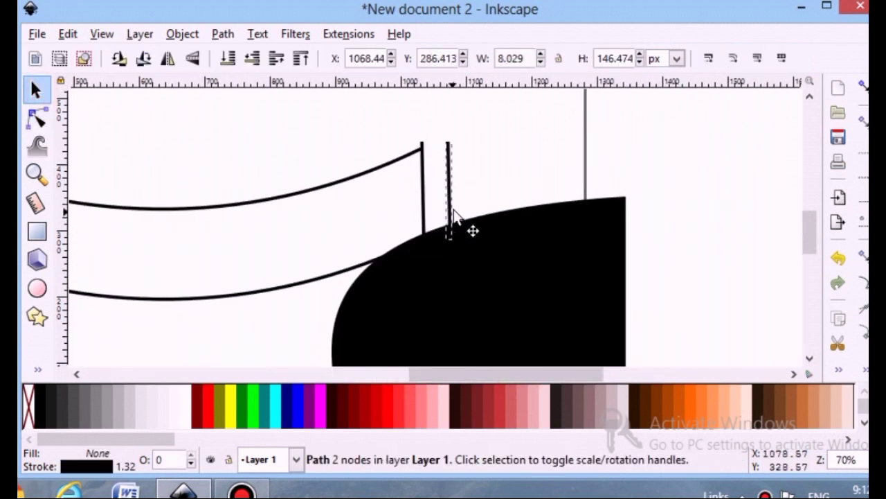
left_click(40, 120)
left_click_drag(480, 140, 425, 148)
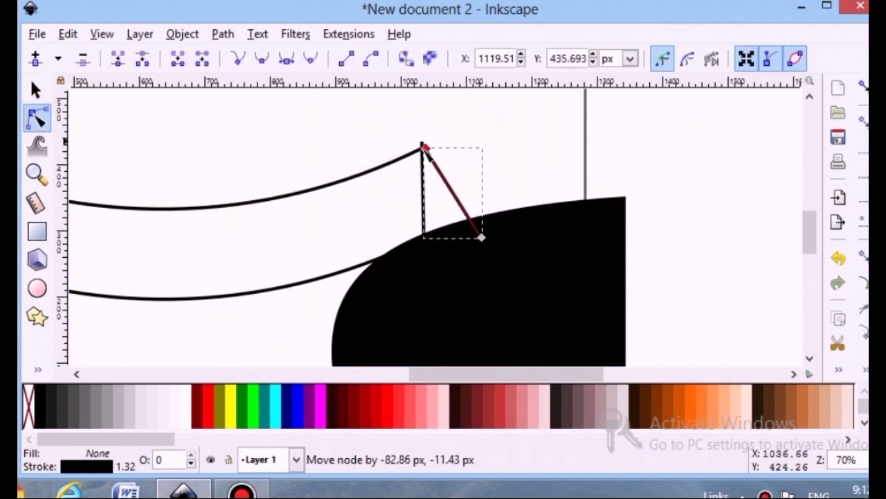
left_click_drag(482, 237, 501, 224)
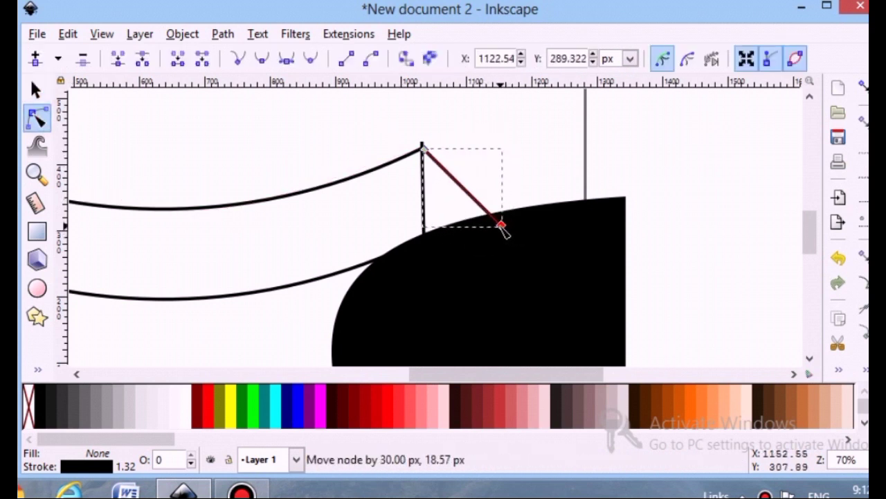
- Add a second stay further right, from the right pole top to the cliff edge
left_click(36, 90)
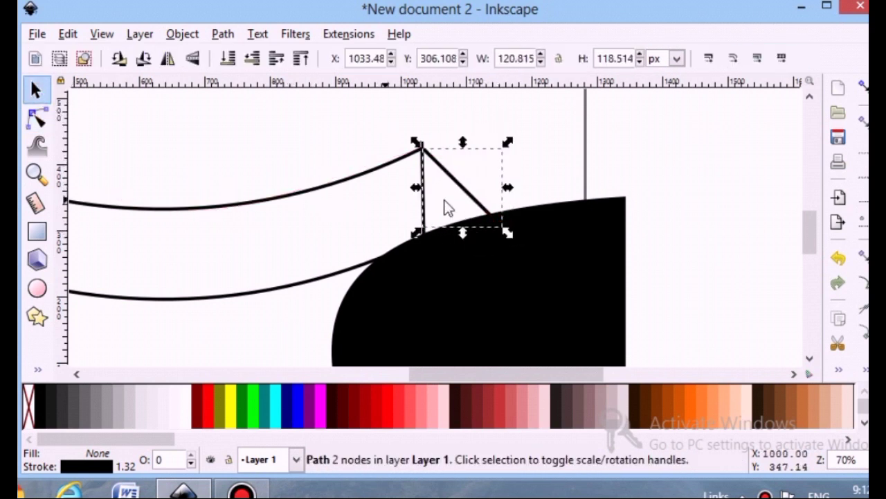
key("ctrl+d")
left_click_drag(489, 200, 501, 198)
key("n")
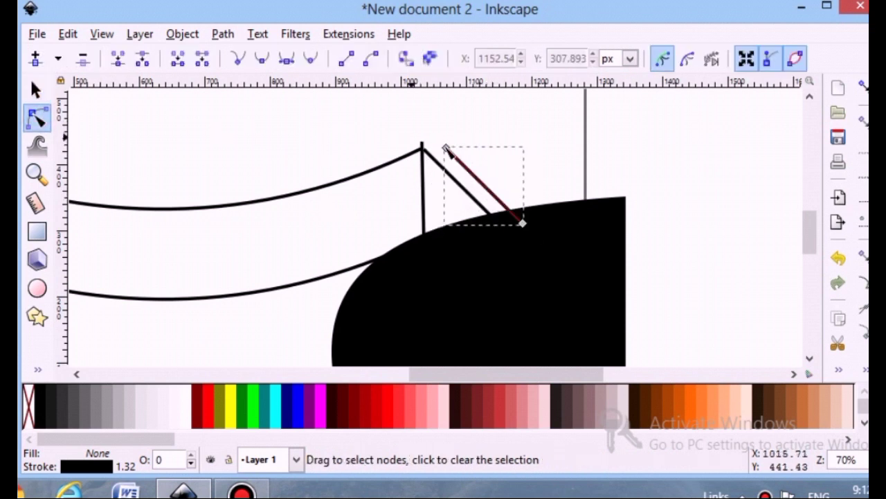
left_click_drag(444, 147, 423, 147)
left_click_drag(523, 228, 539, 211)
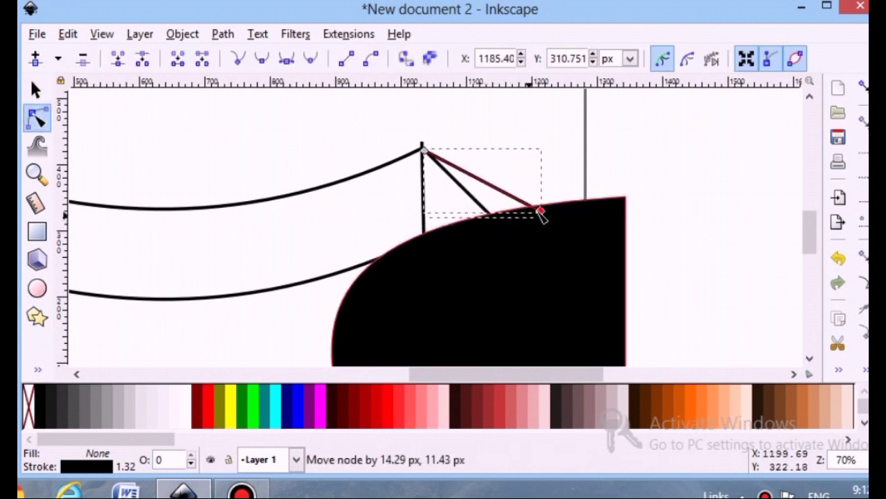
left_click(493, 257)
- Snap the outer right stay cable's top end exactly onto the right pole top
scroll(412, 161, "up", 3)
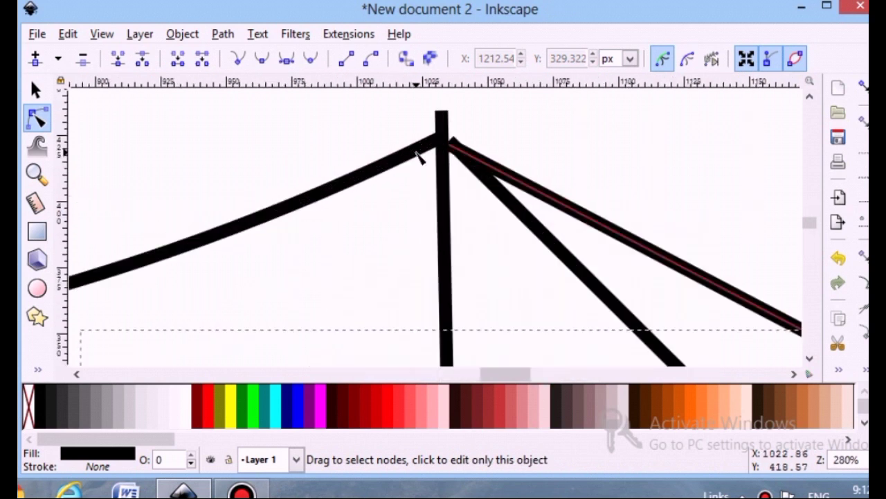
scroll(419, 154, "up", 2)
left_click(497, 161)
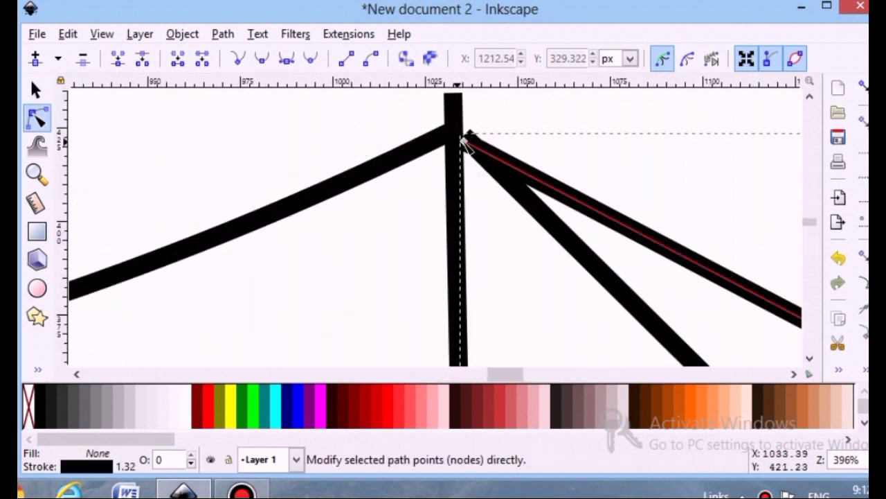
left_click_drag(464, 141, 456, 132)
left_click(491, 238)
left_click_drag(504, 374, 358, 374)
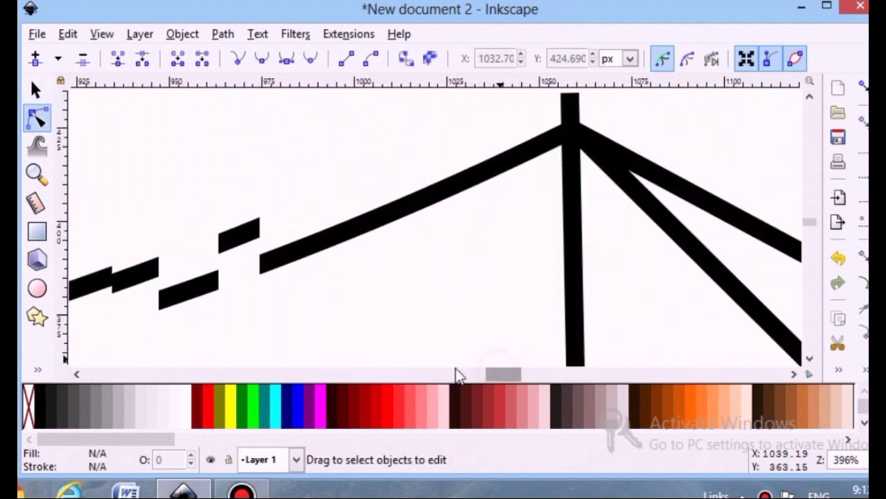
- Snap the left stay cable's top end onto the left pole top, then zoom back out
scroll(329, 258, "up", 1)
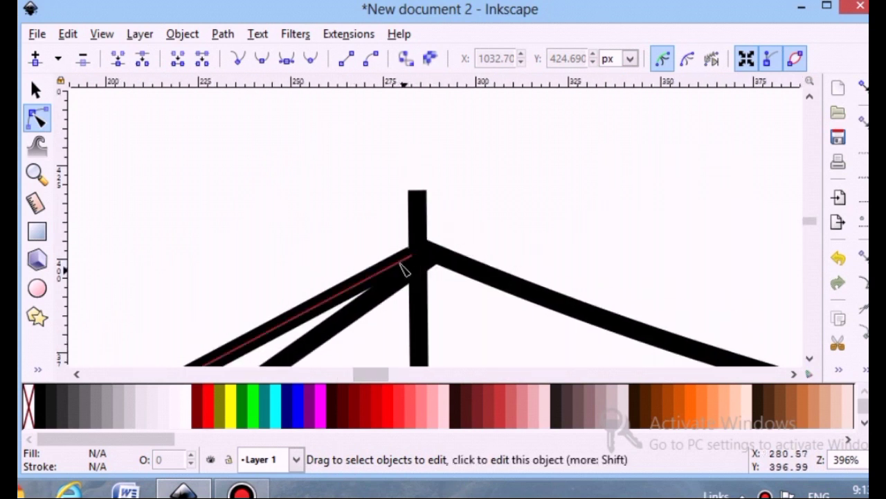
left_click(408, 257)
left_click_drag(414, 257, 420, 249)
left_click(267, 203)
scroll(267, 202, "down", 2)
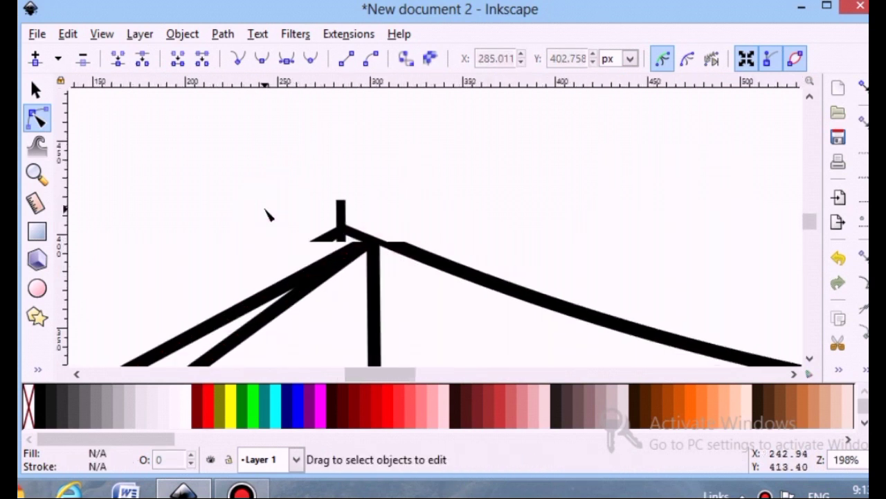
scroll(267, 211, "down", 5)
scroll(267, 212, "down", 1)
scroll(173, 287, "down", 3)
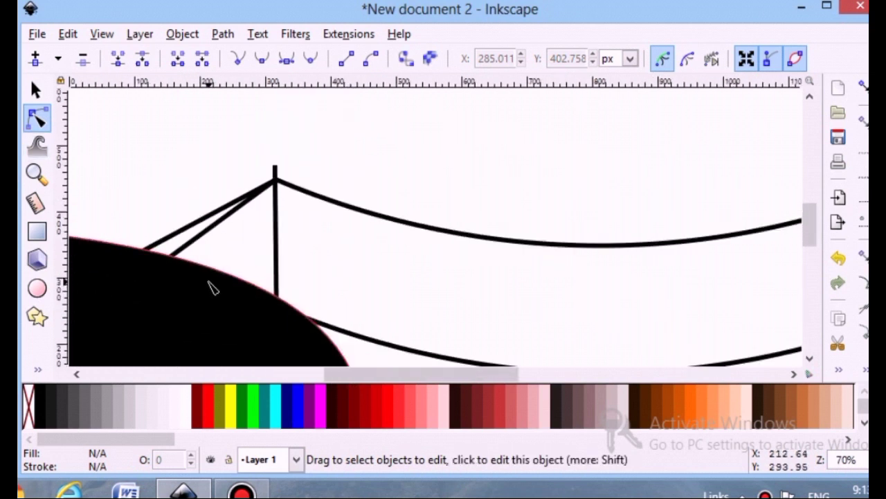
scroll(212, 284, "down", 1)
- Drop a copy of the left pole just right of it, spanning between the cables
left_click(36, 90)
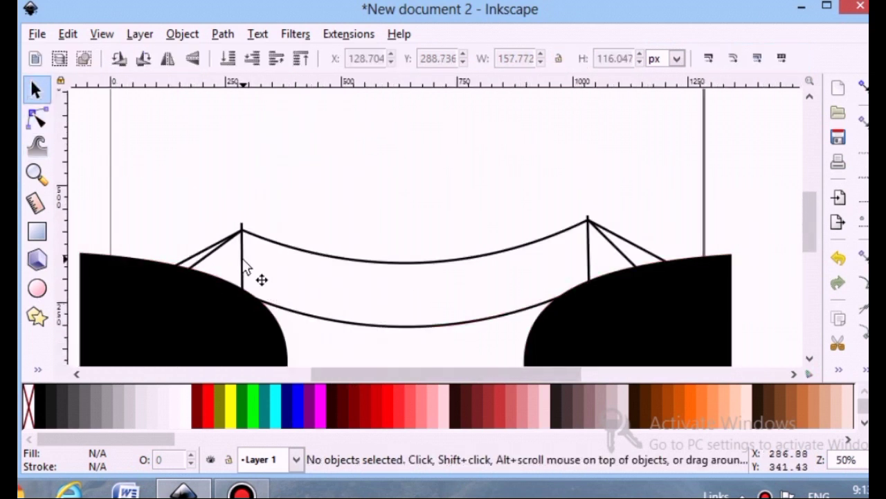
left_click(243, 261)
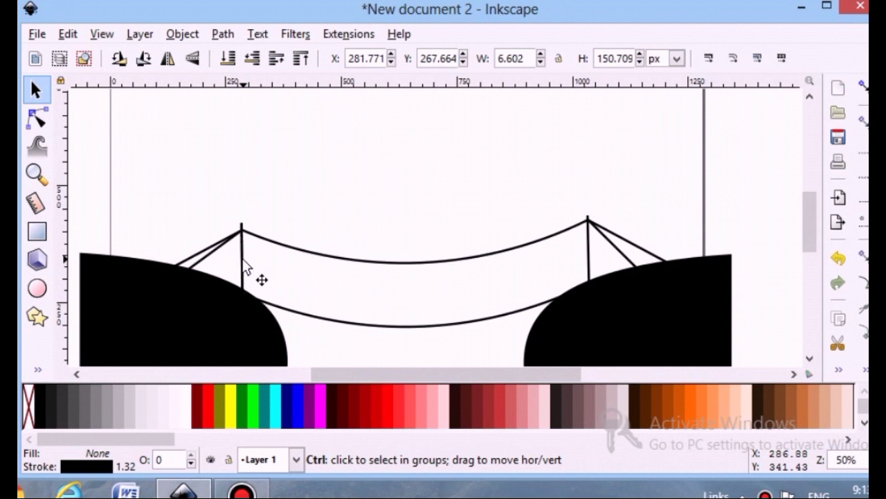
left_click(244, 261)
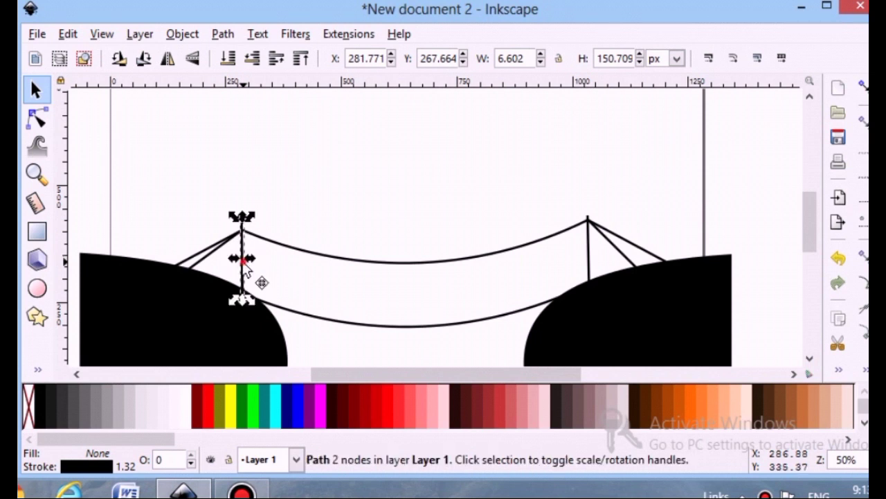
left_click_drag(245, 267, 268, 272)
scroll(271, 277, "up", 1, "ctrl")
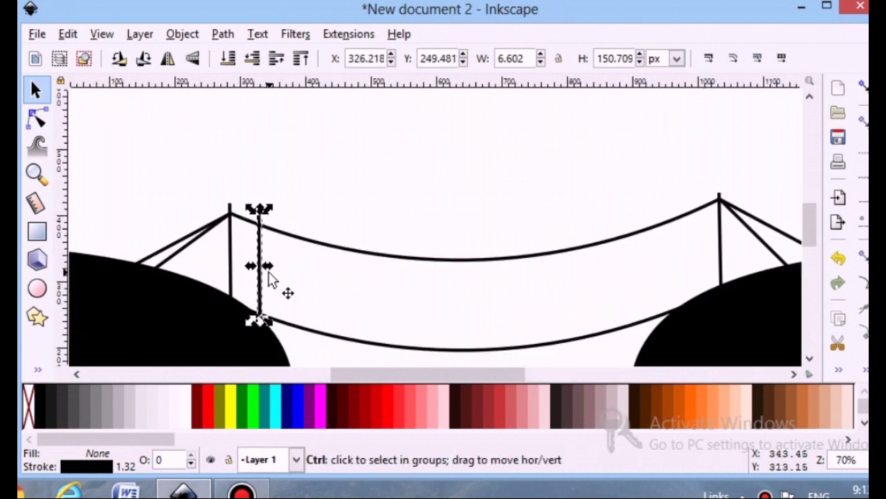
scroll(271, 277, "up", 1, "ctrl")
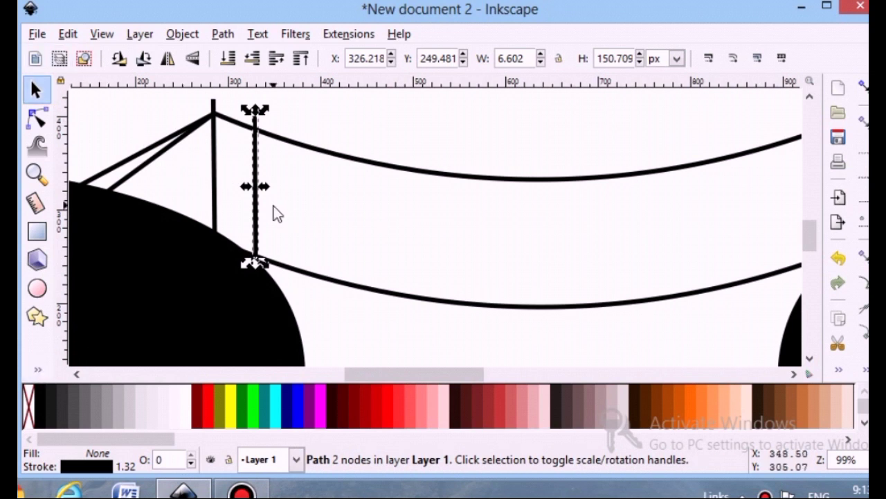
- Duplicate the hanger repeatedly, spacing copies rightward between the cables across the left half
key("ctrl")
mouse_move(256, 228)
left_mouse_down()
mouse_move(303, 233)
mouse_move(305, 243)
left_mouse_up()
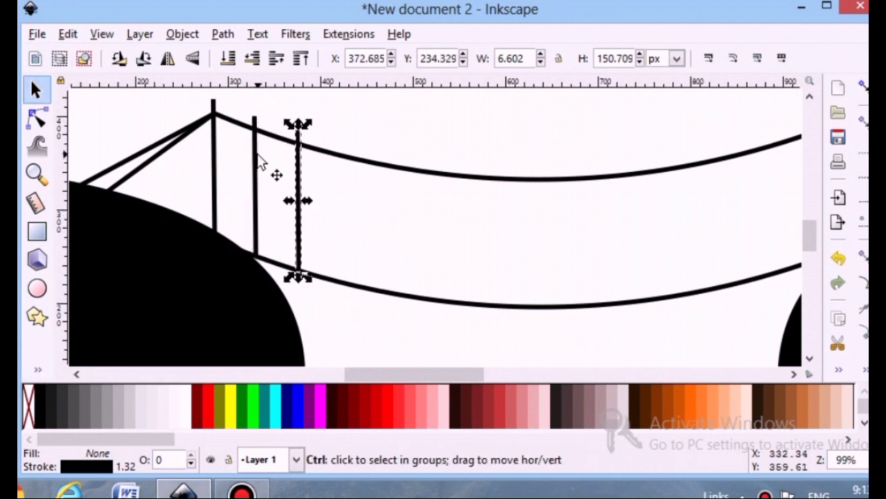
key("ctrl+d")
left_click_drag(299, 181, 349, 201)
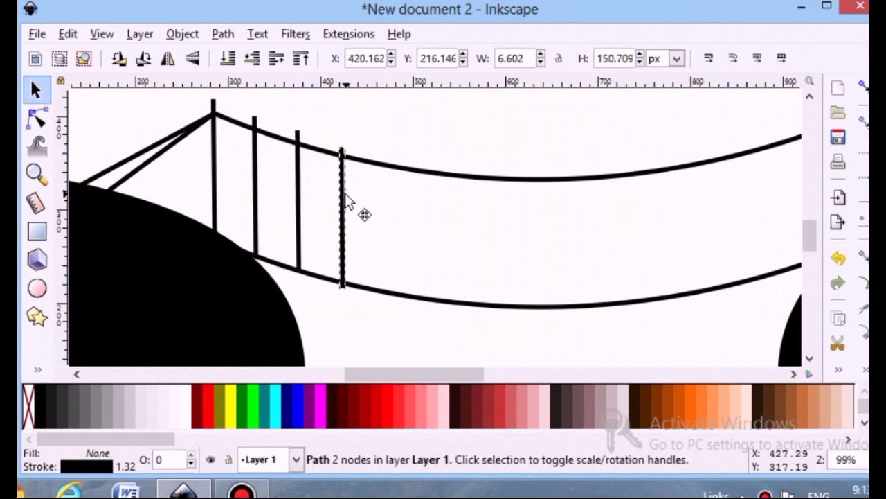
left_click(255, 185, "shift")
left_click(427, 243)
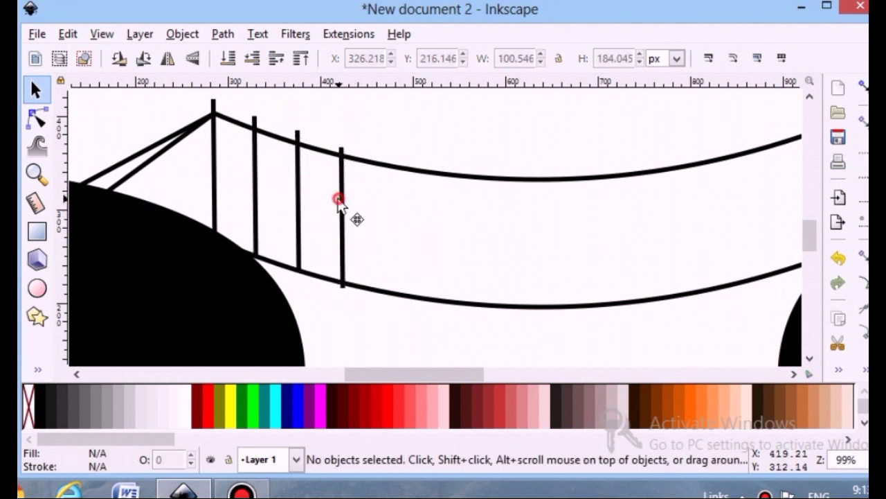
left_click(341, 198)
key("ctrl+d")
mouse_move(345, 213)
left_mouse_down()
mouse_move(387, 228)
mouse_move(478, 235)
mouse_move(386, 258)
mouse_move(478, 270)
left_mouse_up()
key("ctrl+d")
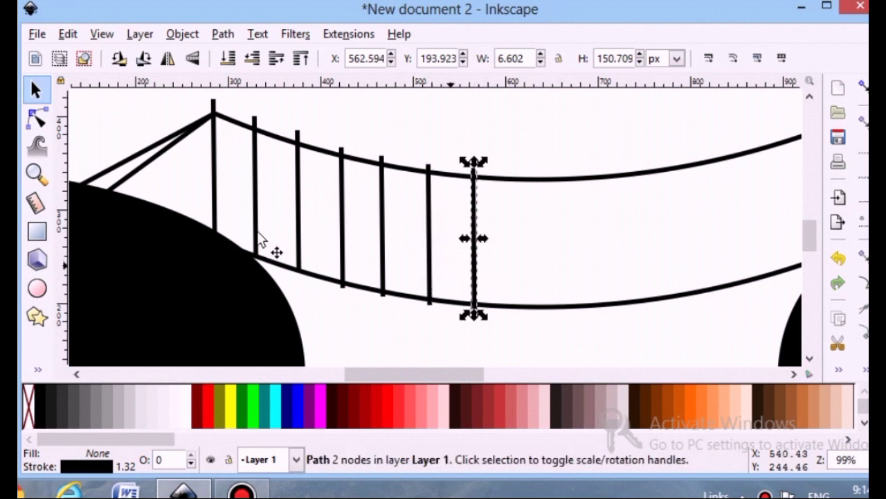
- Select all six vertical rungs together
left_click(255, 232)
left_click(298, 234, "shift")
left_click(342, 243, "shift")
left_click(382, 249, "shift")
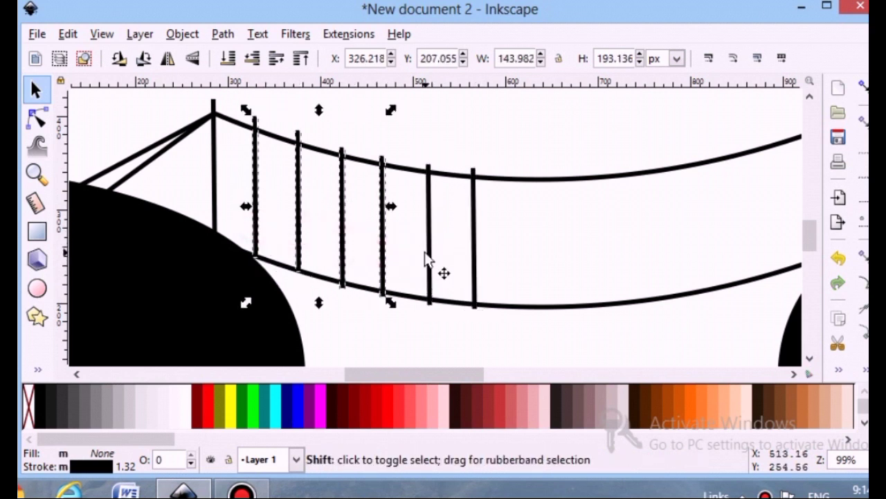
left_click(430, 256, "shift")
left_click(473, 267, "shift")
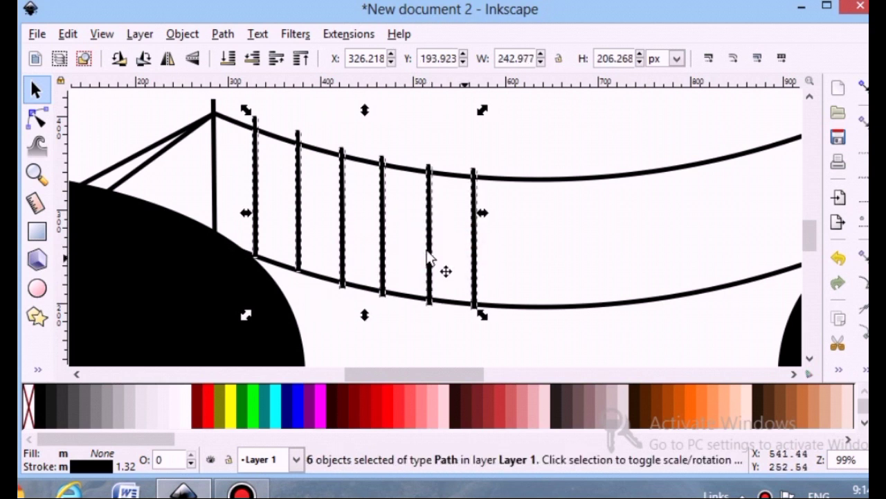
- Copy the six rungs onto the right half and raise the first copy between the cables
mouse_move(381, 250)
left_mouse_down()
mouse_move(649, 293)
mouse_move(663, 309)
left_mouse_up()
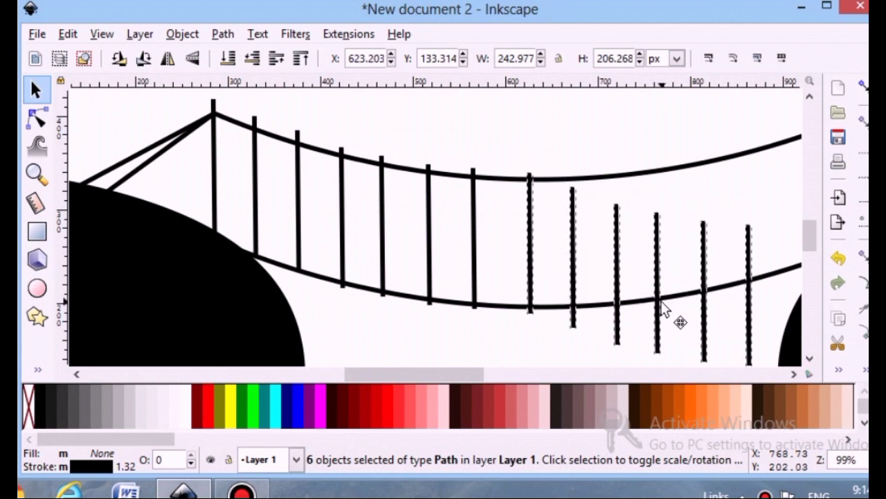
mouse_move(447, 372)
left_mouse_down()
mouse_move(549, 377)
mouse_move(514, 374)
left_mouse_up()
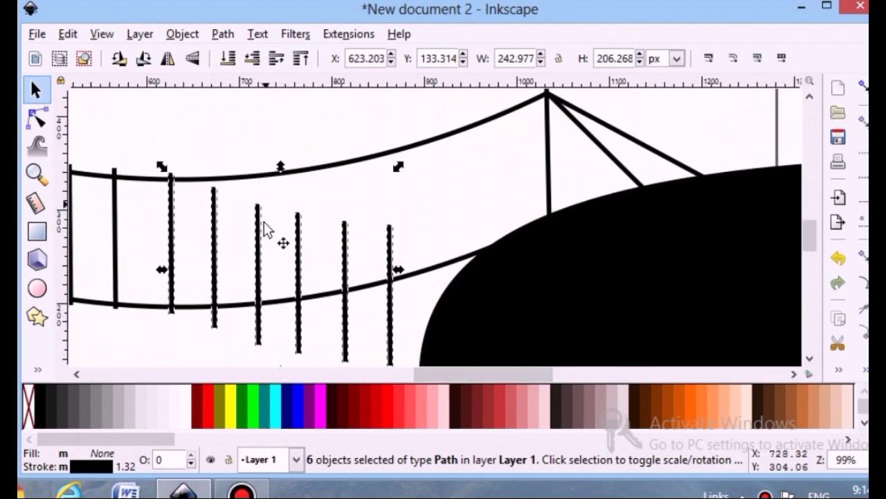
left_click(409, 236)
key("n")
left_click(390, 229)
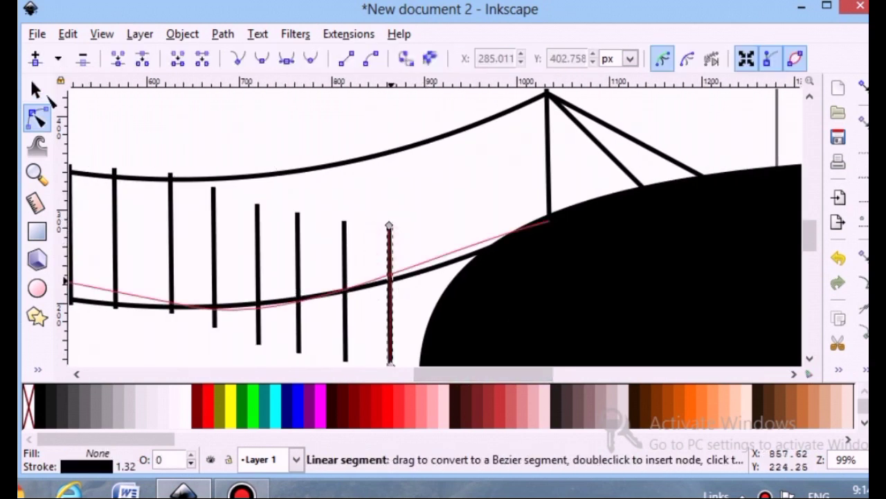
key("s")
left_click_drag(391, 243, 393, 182)
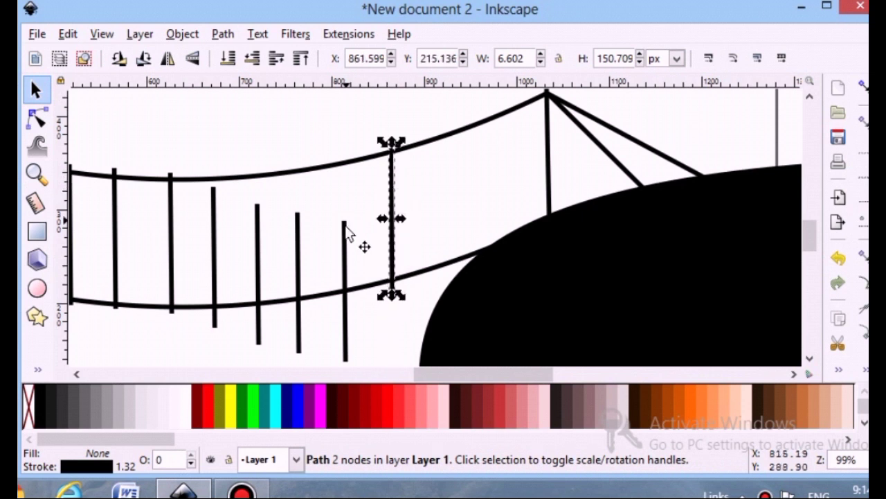
- Raise the remaining copied rungs so each fits between the upper and lower cables
left_click(345, 236)
left_click_drag(344, 239, 348, 178)
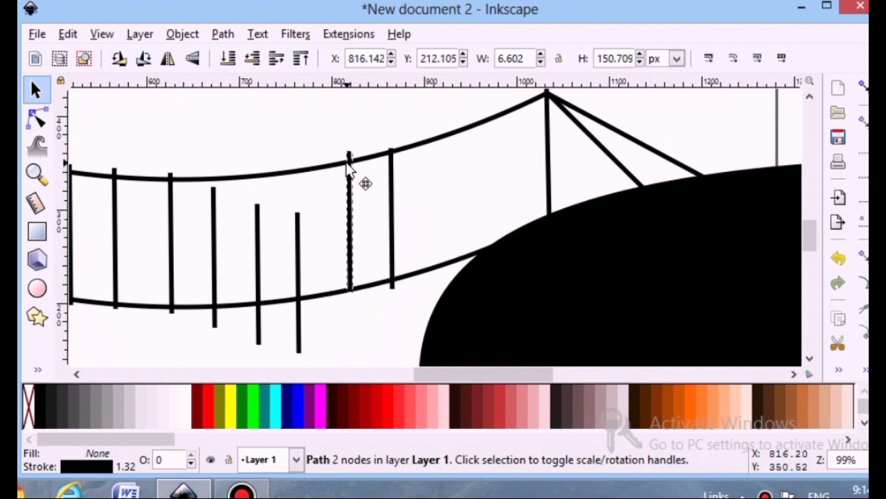
left_click(298, 262)
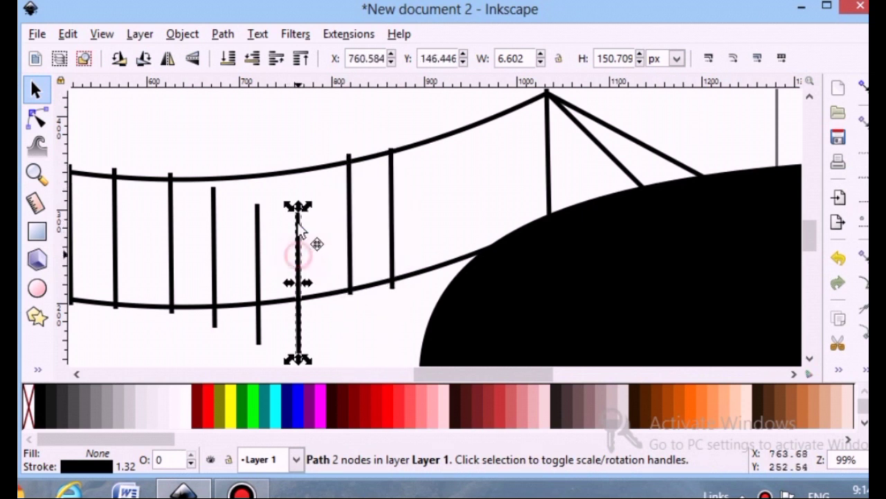
left_click_drag(298, 258, 300, 206)
left_click_drag(261, 248, 261, 208)
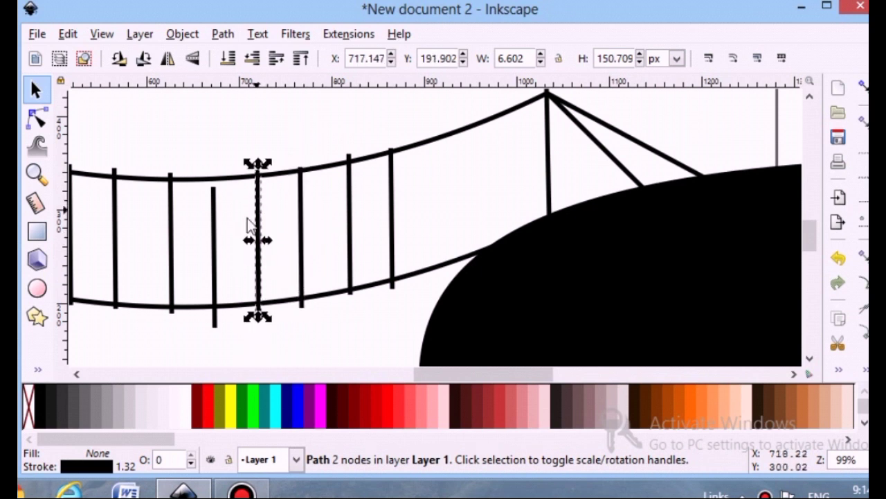
double_click(214, 232)
key("s")
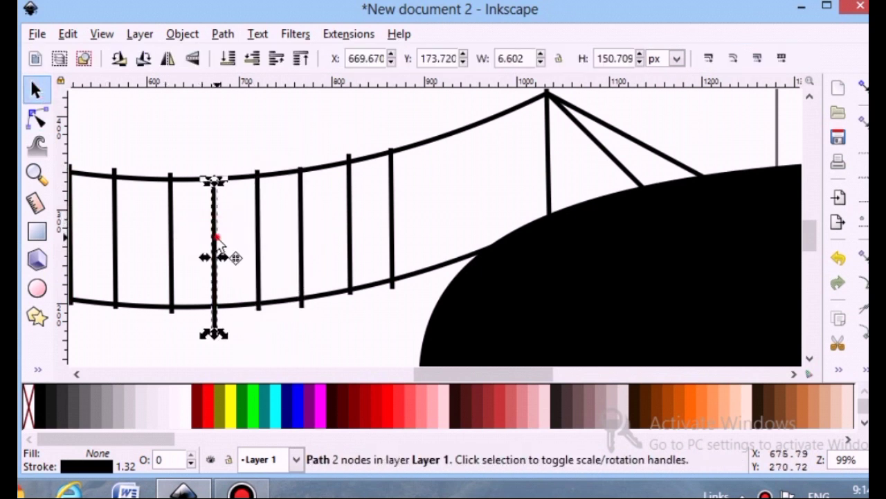
left_click_drag(218, 238, 218, 227)
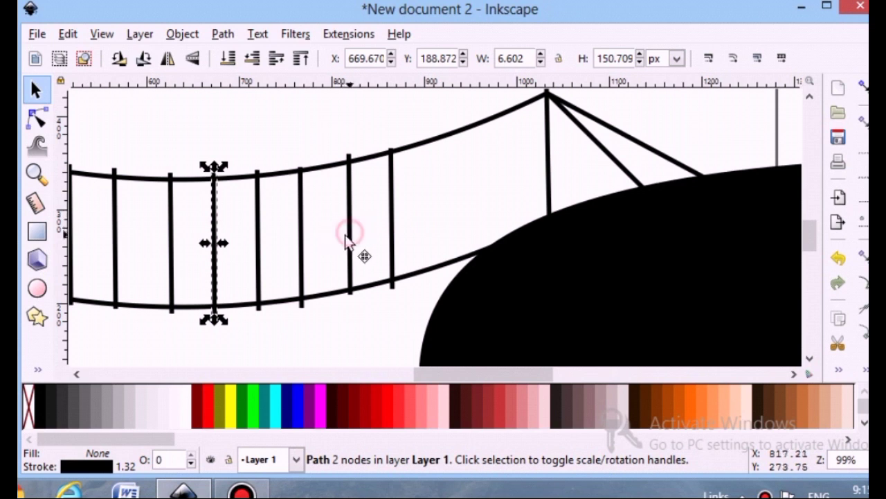
- Even the rung spacing and duplicate the rung nearest the right tower for an extra hanger
mouse_move(349, 239)
left_mouse_down()
mouse_move(444, 228)
mouse_move(525, 201)
mouse_move(478, 212)
left_mouse_up()
left_click(397, 235)
key("ctrl+d")
key("ctrl+d")
key("ctrl+d")
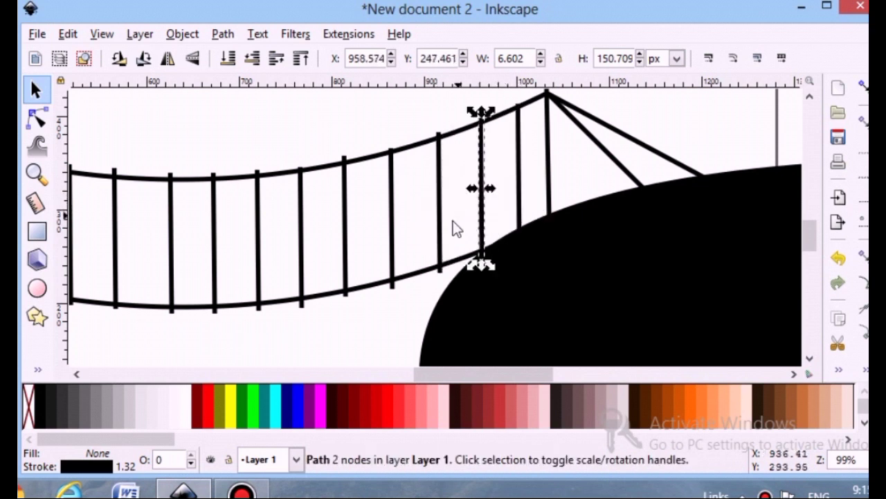
left_click(350, 315)
left_click_drag(540, 373, 485, 372)
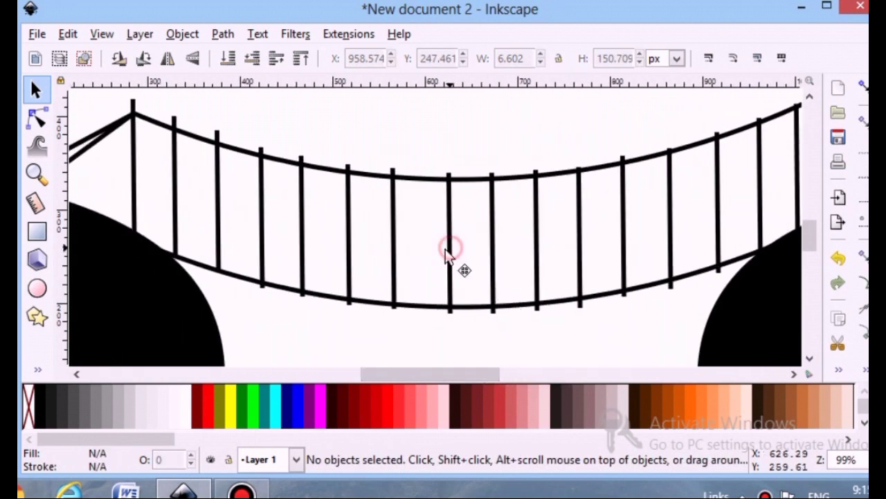
- Nudge a rung slightly left and down into place
left_click_drag(446, 253, 443, 258)
left_click(376, 337)
scroll(376, 336, "down", 1)
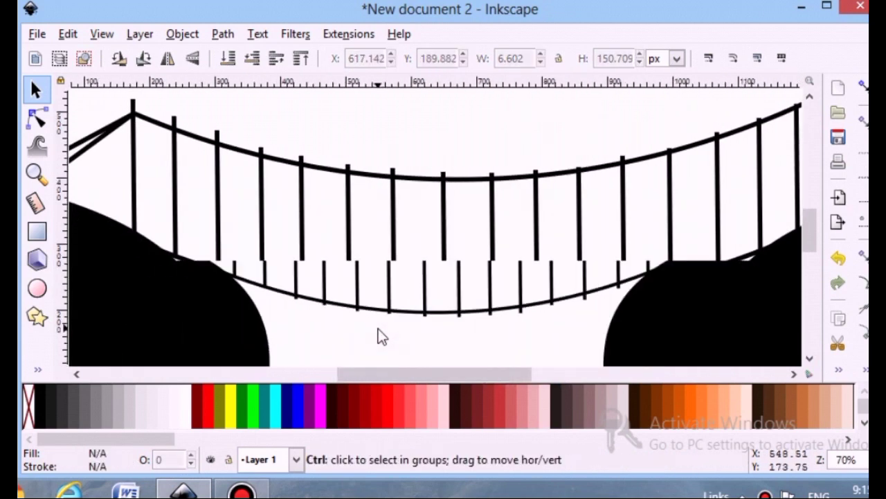
scroll(380, 336, "down", 1)
scroll(381, 337, "up", 3)
- Move the centre rung's top and bottom nodes onto the upper and lower cables
key("n")
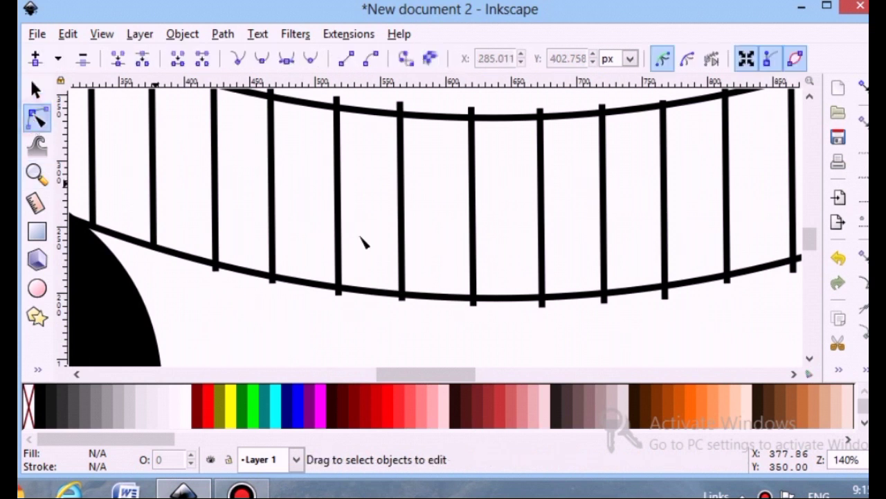
left_click(471, 256)
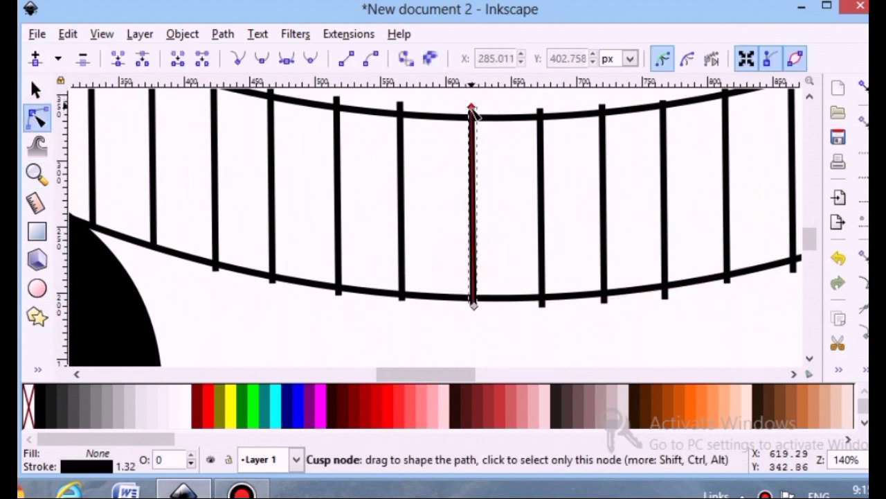
left_click_drag(472, 110, 472, 114)
left_click(473, 304)
left_click_drag(473, 304, 475, 298)
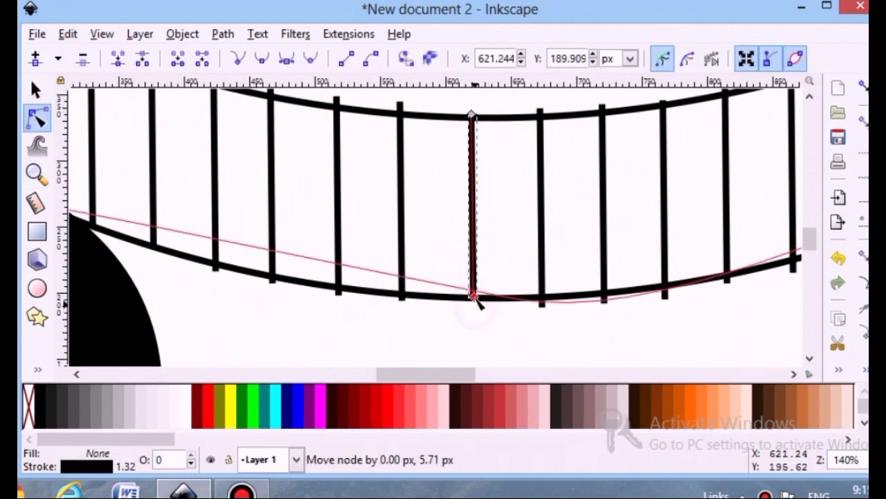
scroll(514, 252, "down", 1, "ctrl")
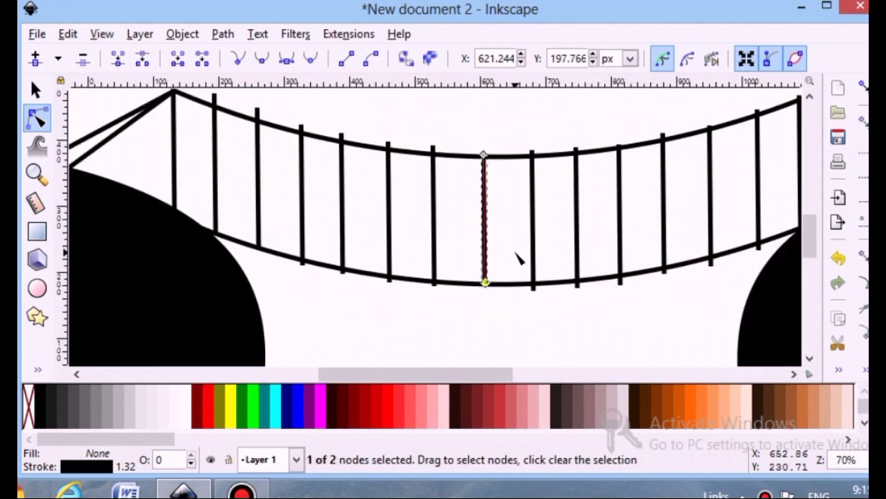
scroll(516, 255, "down", 1, "ctrl")
- Try combining both cables and a rung with Path > Exclusion, then undo it
left_click(282, 142)
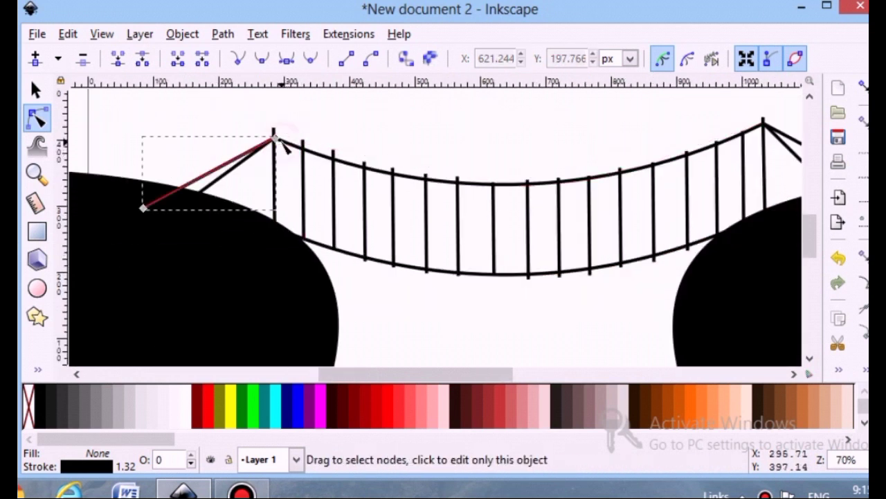
key("s")
left_click(332, 161)
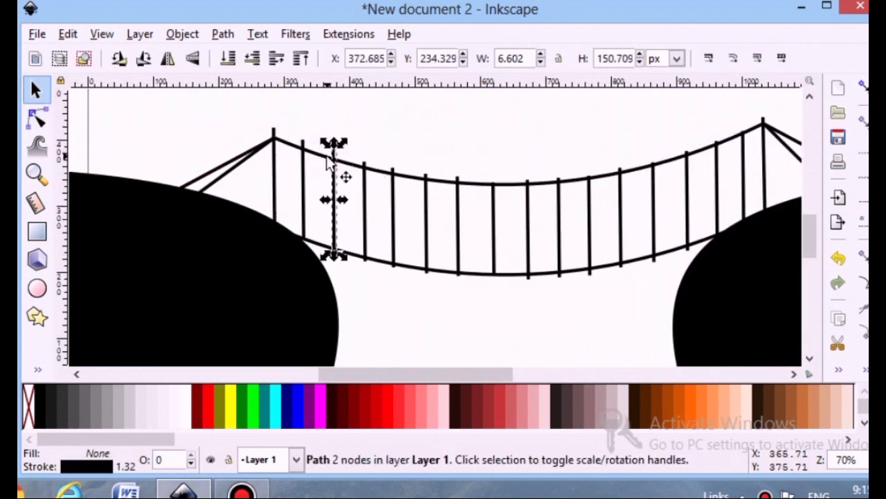
left_click(316, 154)
left_click(347, 248, "shift")
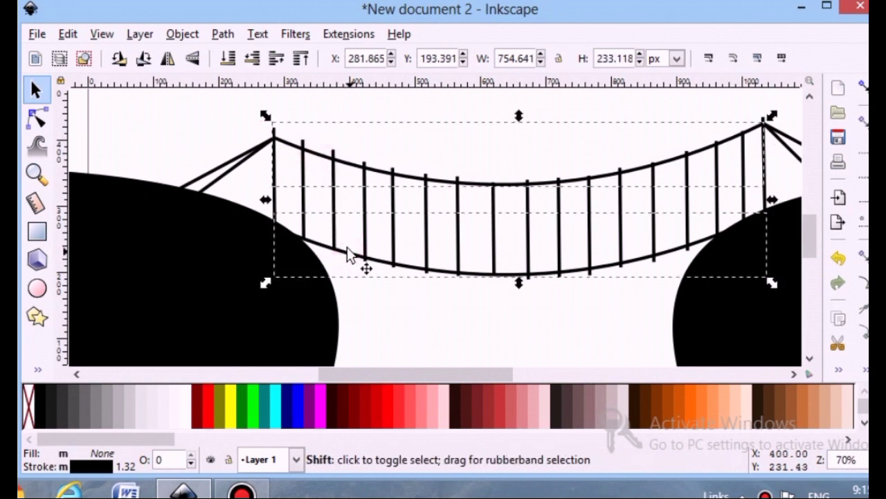
left_click(302, 166, "shift")
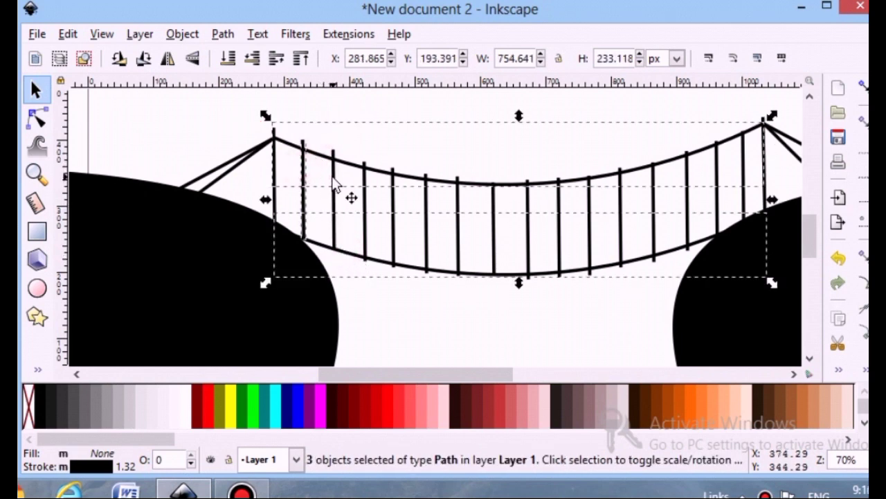
left_click(221, 38)
left_click(265, 202)
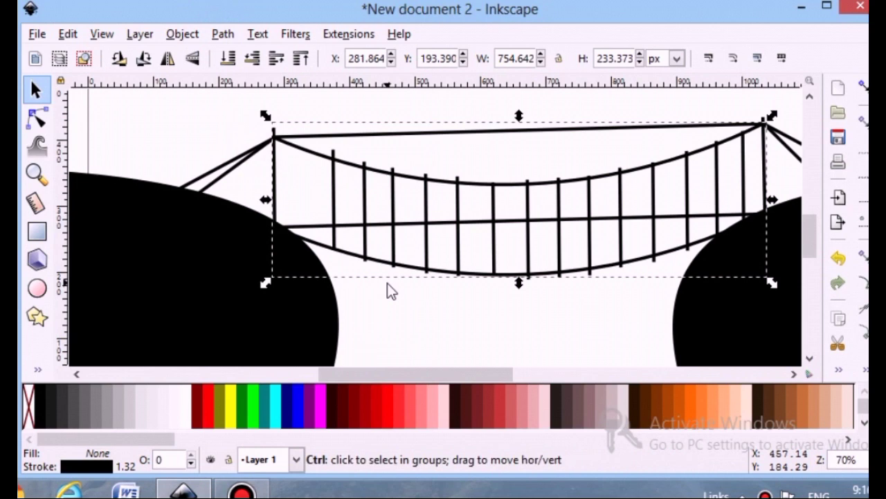
key("Delete")
left_click(302, 184)
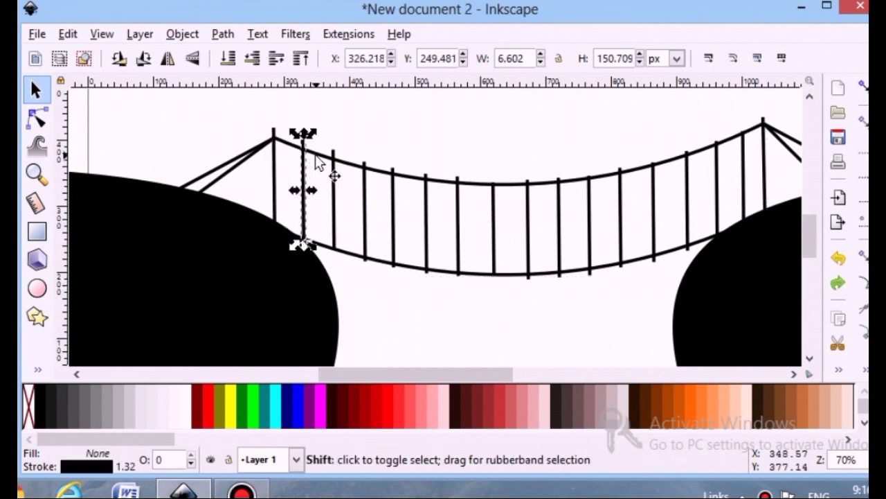
- Trim the tops of the first three left-side hangers down to the upper cable
scroll(320, 170, "left", 3)
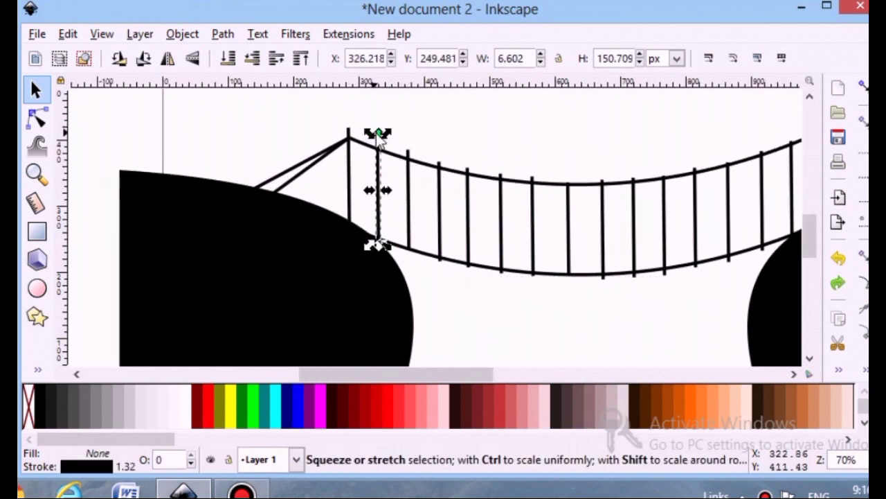
scroll(486, 196, "up", 3)
scroll(170, 195, "up", 3)
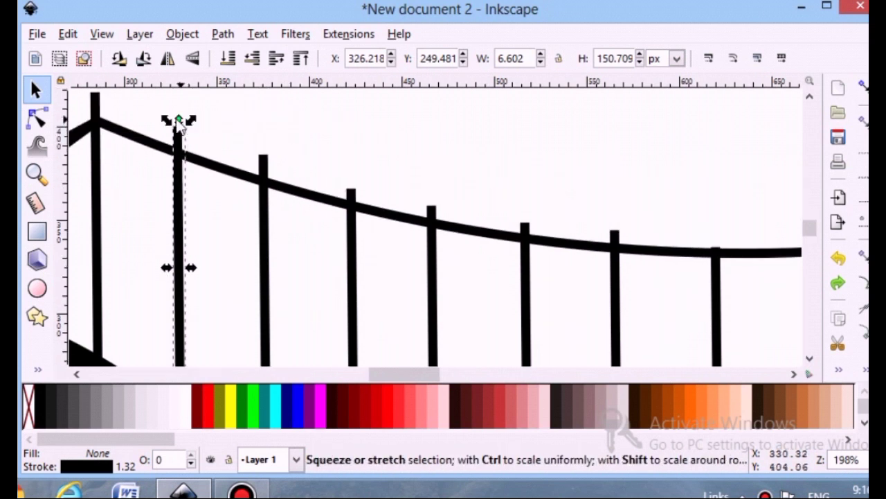
left_click_drag(176, 121, 178, 151)
left_click(263, 173)
mouse_move(263, 147)
left_mouse_down()
mouse_move(263, 169)
mouse_move(275, 181)
left_mouse_up()
left_click(351, 197)
left_click_drag(353, 182, 353, 199)
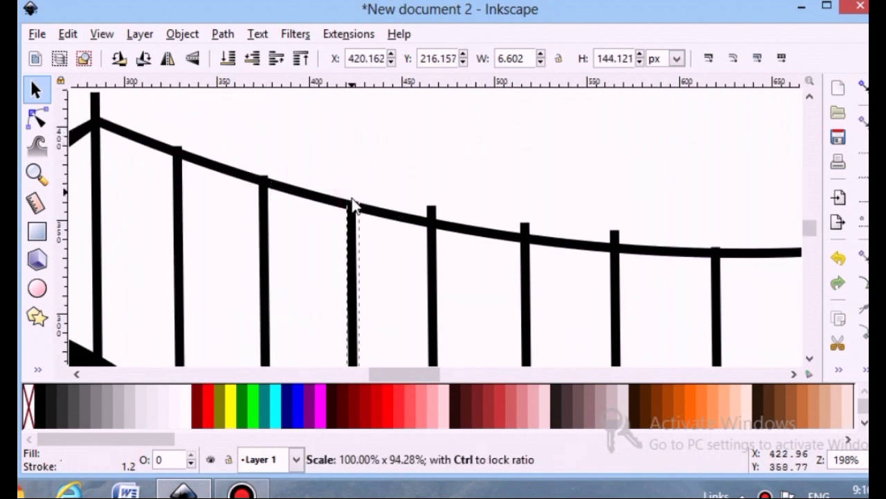
- Trim the tops of the next three middle hangers down to the cable
left_click(435, 211)
left_click_drag(432, 200, 432, 212)
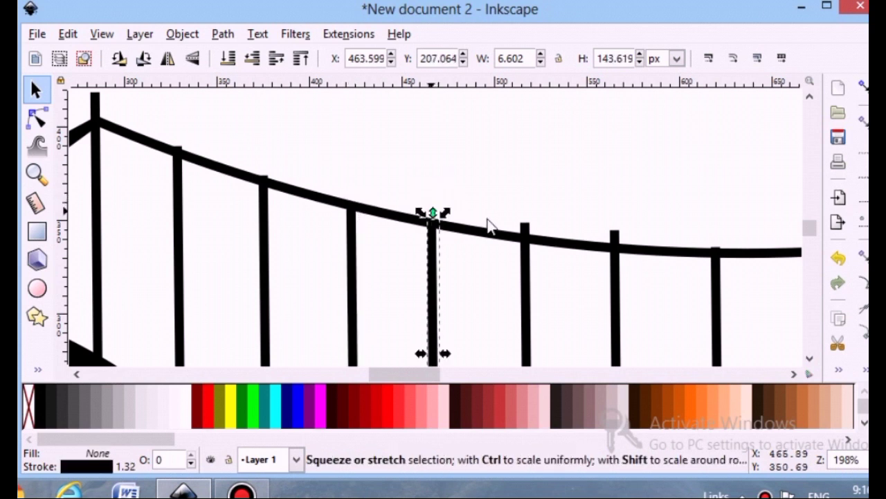
left_click(526, 228)
left_click_drag(526, 217, 528, 228)
left_click(615, 239)
left_click_drag(615, 223, 616, 233)
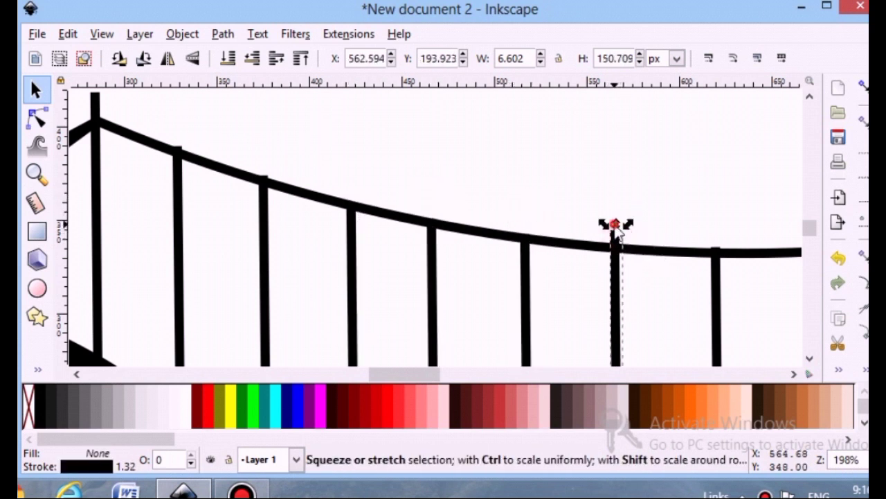
- Pull the bottom ends of four hangers up to meet the deck curve
scroll(376, 237, "down", 1)
scroll(374, 277, "up", 4)
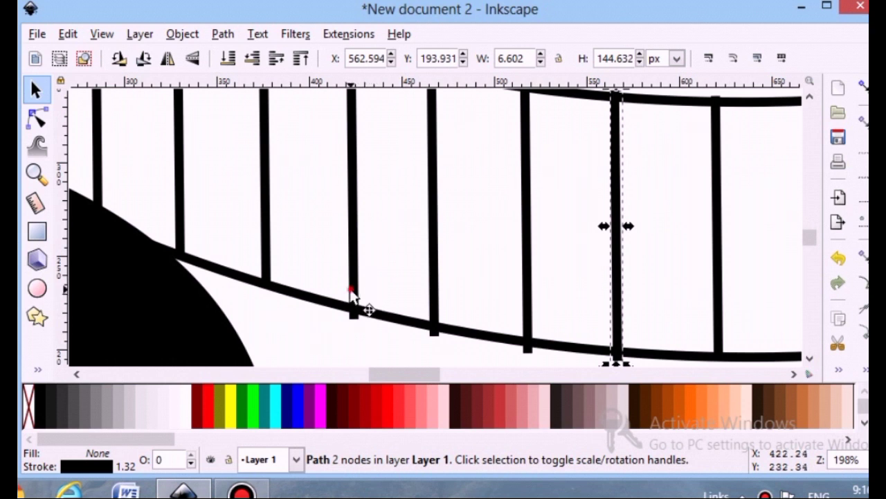
left_click(352, 305)
left_click_drag(352, 320, 352, 310)
left_click(430, 318)
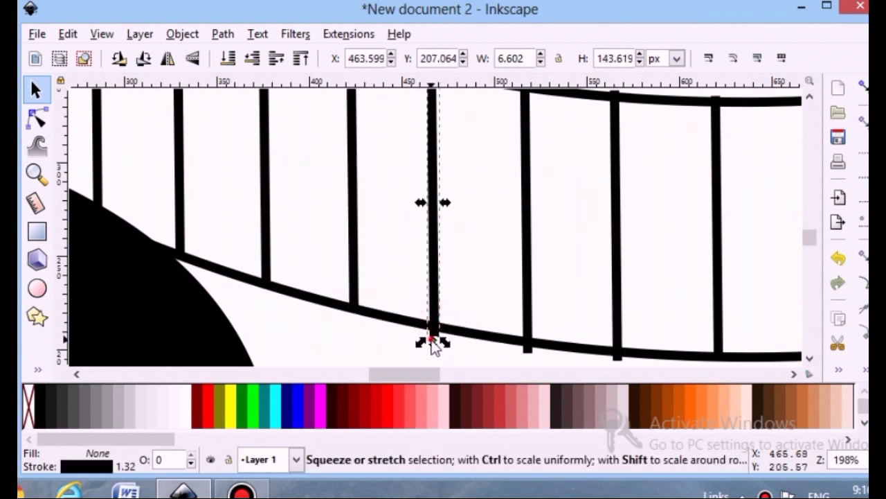
left_click_drag(433, 340, 432, 332)
left_click(527, 325)
left_click_drag(534, 356, 533, 349)
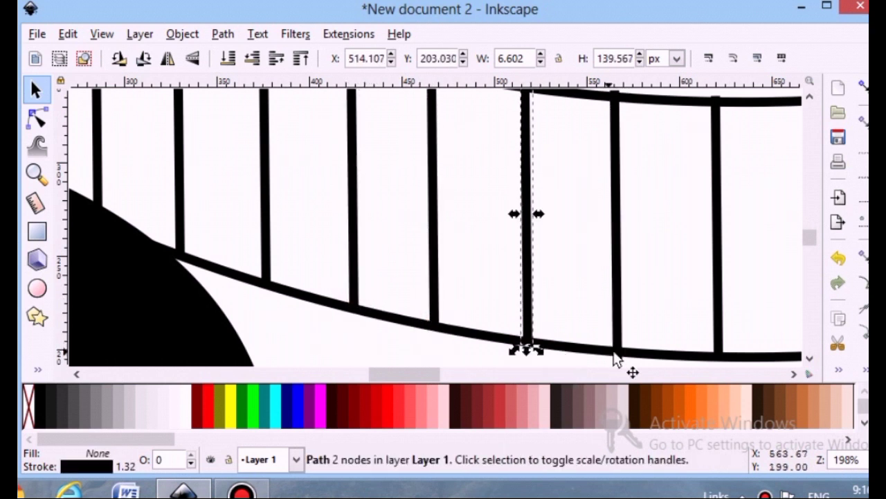
left_click(615, 347)
left_click_drag(617, 365, 618, 359)
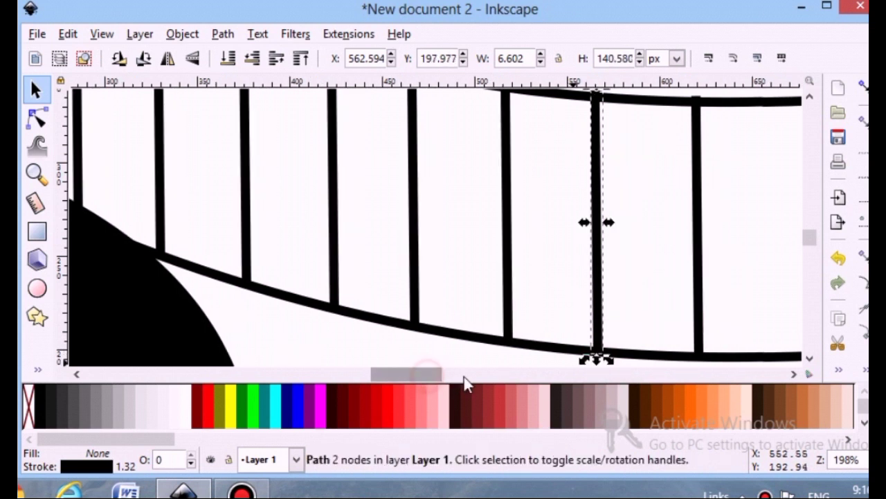
- Trim the tops of five right-half hangers down to the rising cable
scroll(465, 380, "right", 5)
scroll(425, 304, "up", 2)
left_click(217, 173)
left_click_drag(215, 173, 218, 177)
left_click(298, 170)
left_click_drag(305, 155, 304, 160)
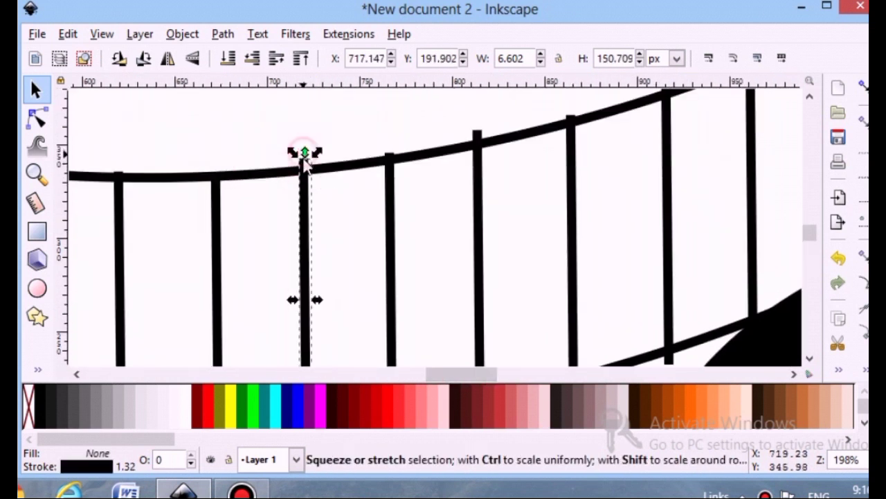
left_click(390, 166)
left_click_drag(390, 148, 390, 152)
left_click(478, 160)
left_click_drag(477, 126, 477, 133)
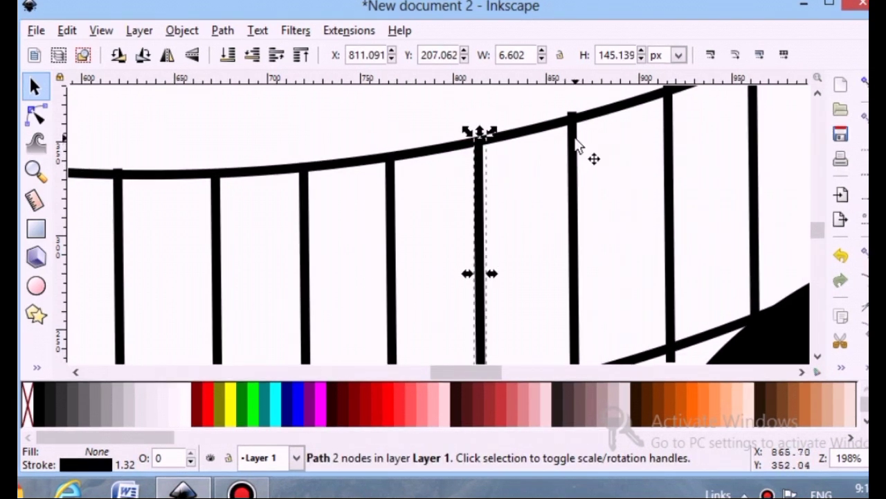
left_click(572, 135)
left_click_drag(575, 109, 575, 112)
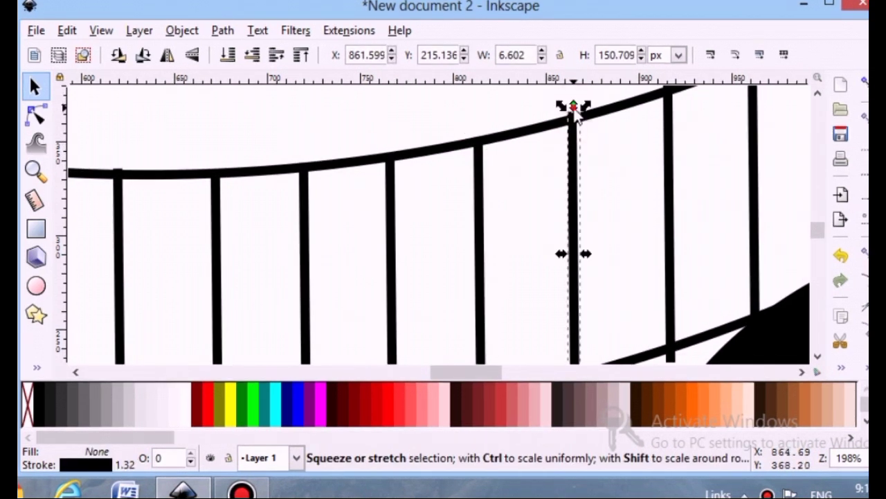
- Trim the tops of the last two hangers before the right tower to the cable
scroll(652, 141, "up", 1)
left_click(667, 144)
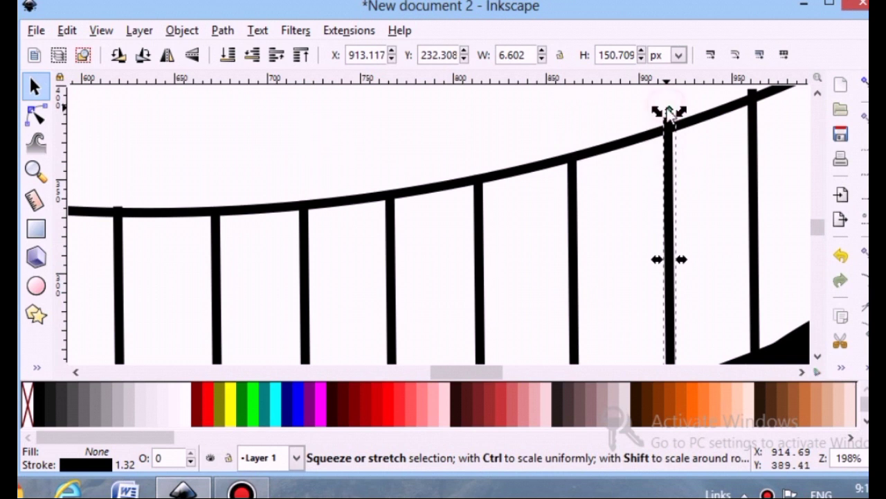
left_click_drag(669, 110, 670, 116)
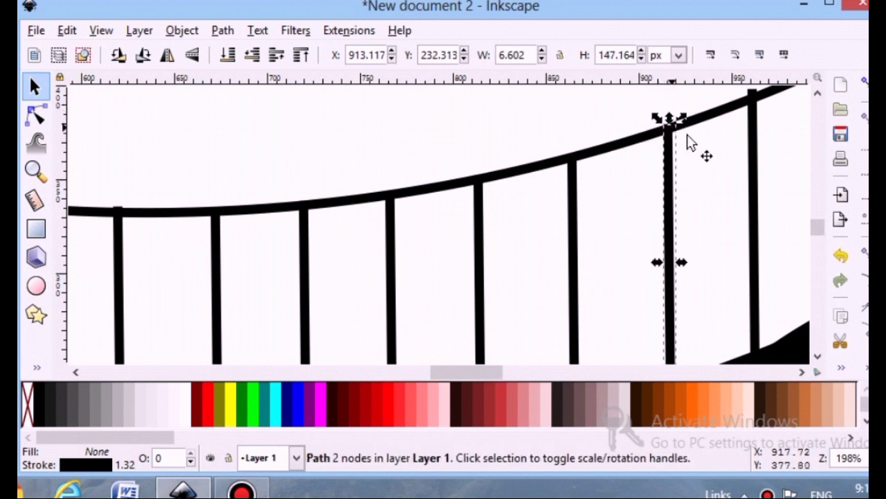
scroll(717, 211, "up", 1)
left_click(752, 206)
left_click_drag(757, 123, 757, 139)
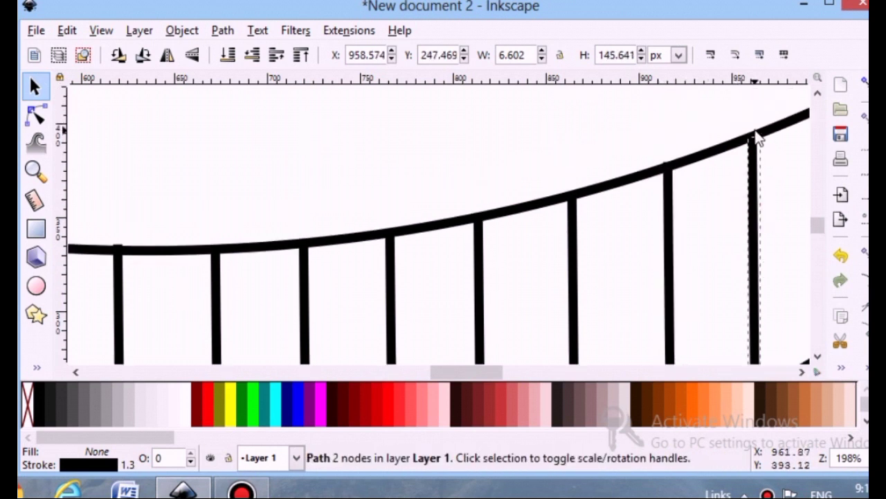
left_click_drag(498, 372, 536, 372)
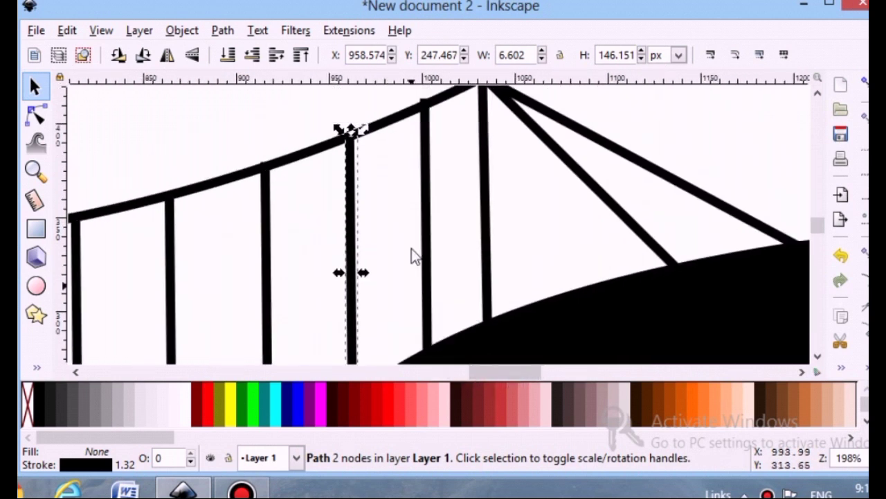
- Trim the bottom of the hanger beside the right cliff up to the deck
left_click(427, 215)
scroll(399, 222, "down", 5)
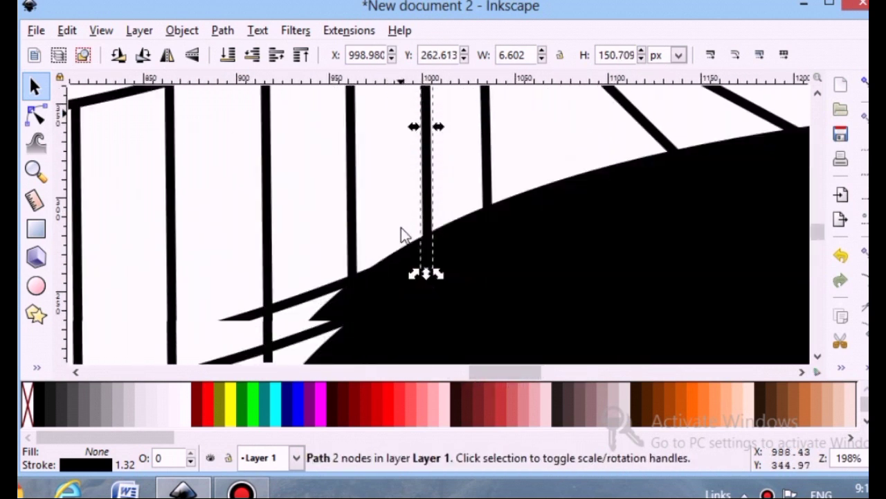
left_click(269, 310)
left_click_drag(270, 328, 268, 319)
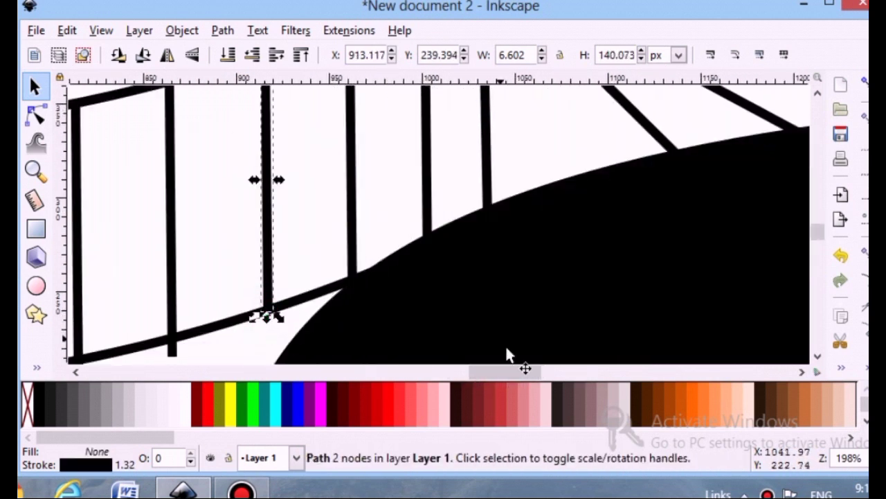
mouse_move(506, 372)
left_mouse_down()
mouse_move(443, 372)
mouse_move(480, 373)
left_mouse_up()
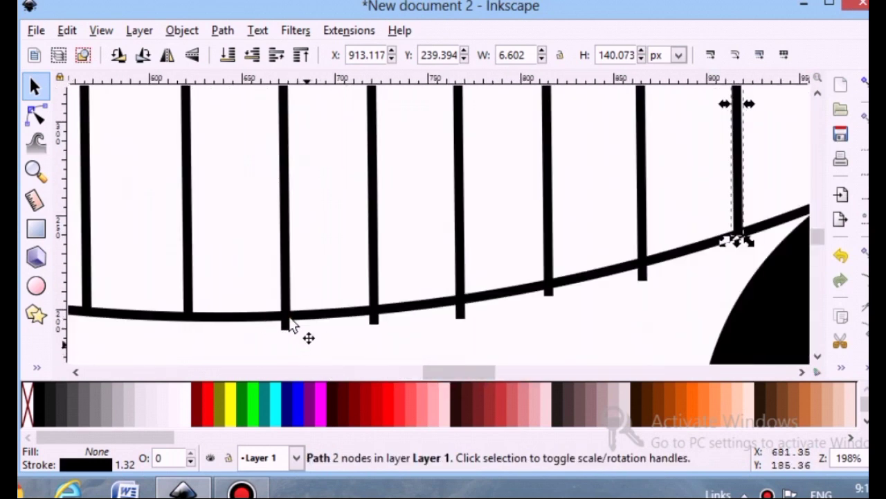
- Pull the bottoms of five right-side hangers up onto the deck curve
left_click(285, 320)
left_click_drag(284, 333, 282, 323)
left_click(374, 320)
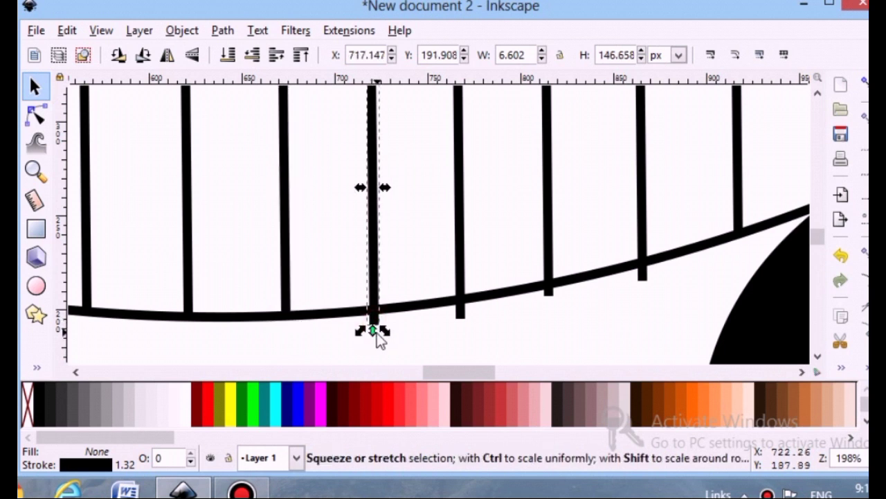
left_click_drag(376, 331, 373, 322)
left_click(461, 313)
left_click_drag(459, 329, 459, 317)
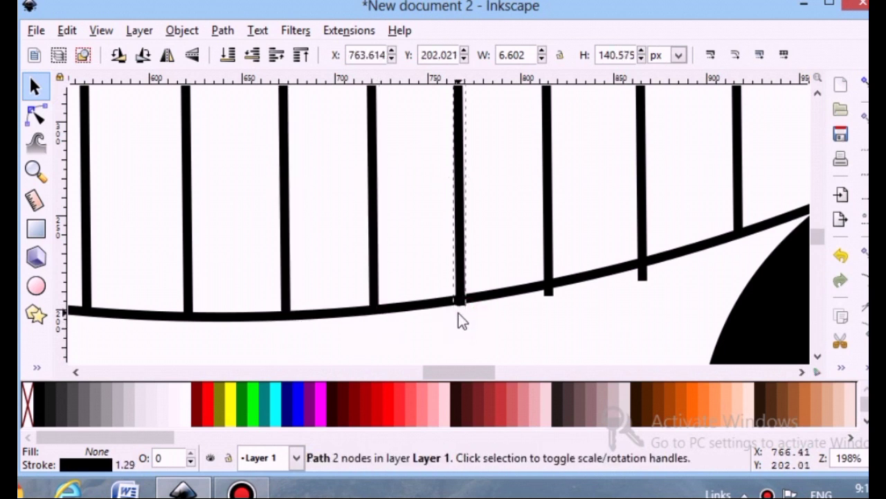
left_click(547, 290)
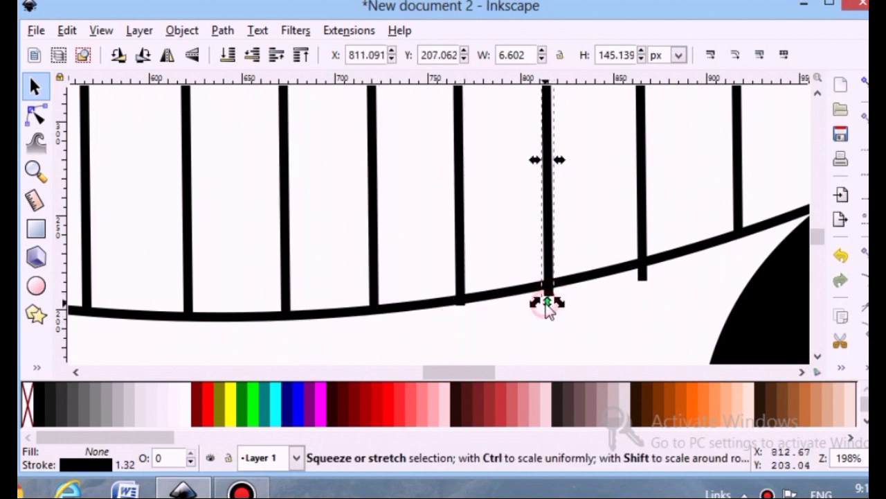
left_click_drag(547, 305, 547, 297)
left_click(642, 276)
left_click_drag(641, 282, 641, 271)
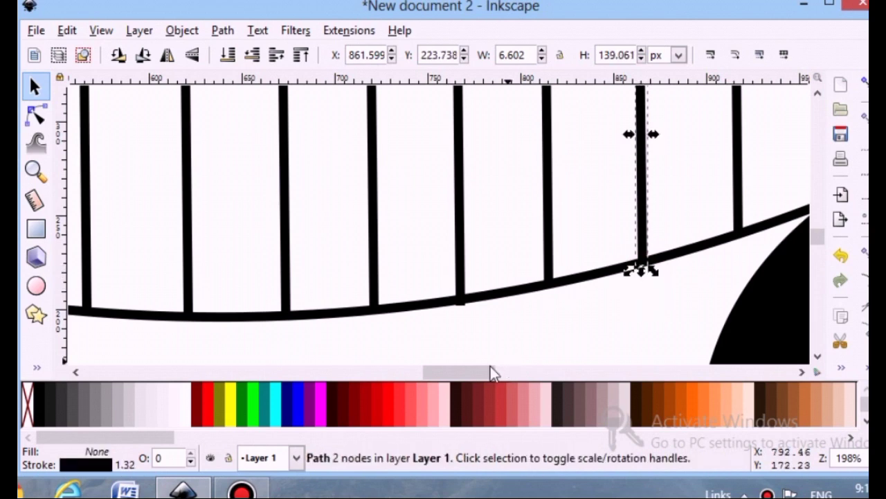
mouse_move(490, 372)
left_mouse_down()
mouse_move(518, 368)
mouse_move(449, 349)
left_mouse_up()
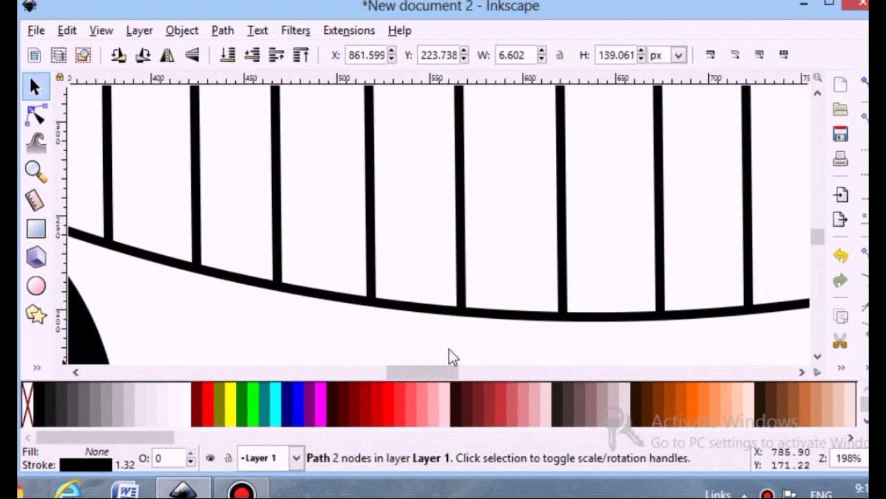
- Rubber-band select all 23 cables, deck and hanger paths and group them with Ctrl+G
scroll(449, 349, "down", 2, "ctrl")
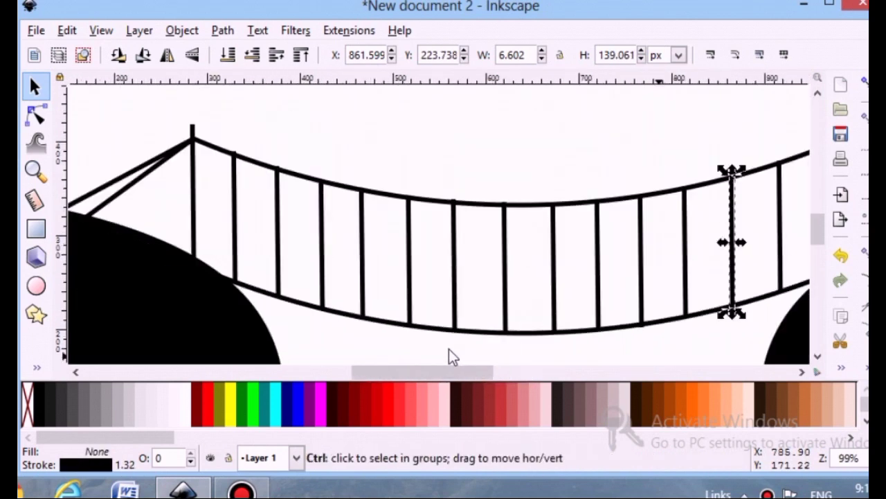
scroll(448, 349, "down", 2, "ctrl")
left_click(465, 298)
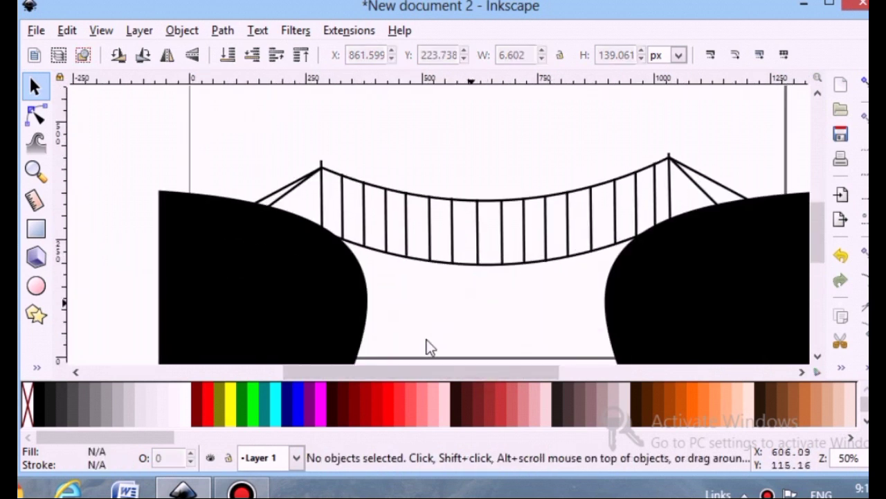
left_click_drag(401, 370, 437, 374)
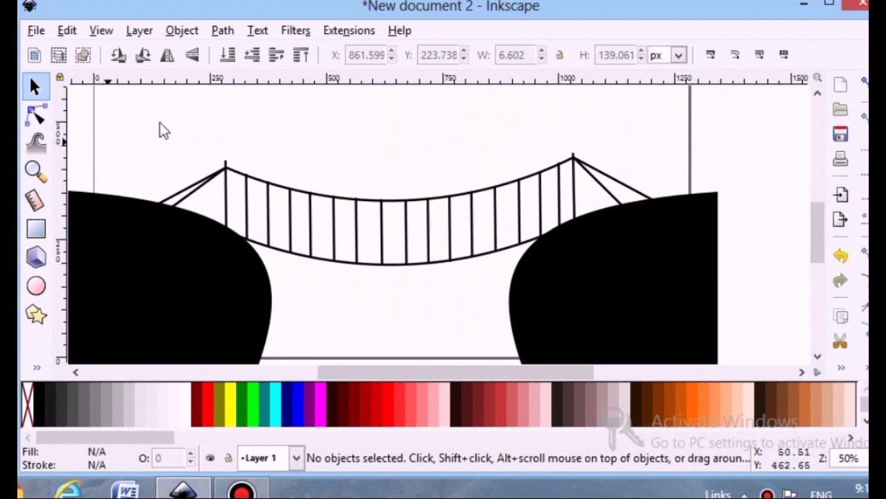
mouse_move(120, 124)
left_mouse_down()
mouse_move(698, 291)
mouse_move(662, 289)
left_mouse_up()
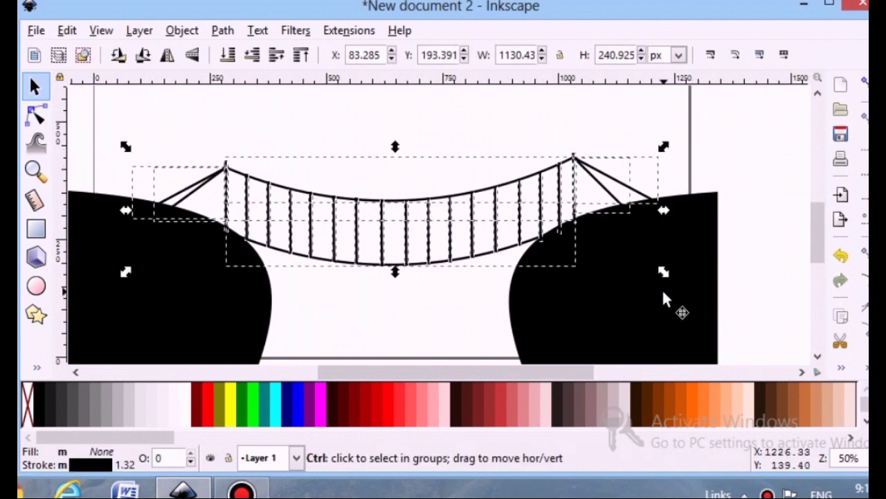
key("ctrl+g")
left_click(631, 292)
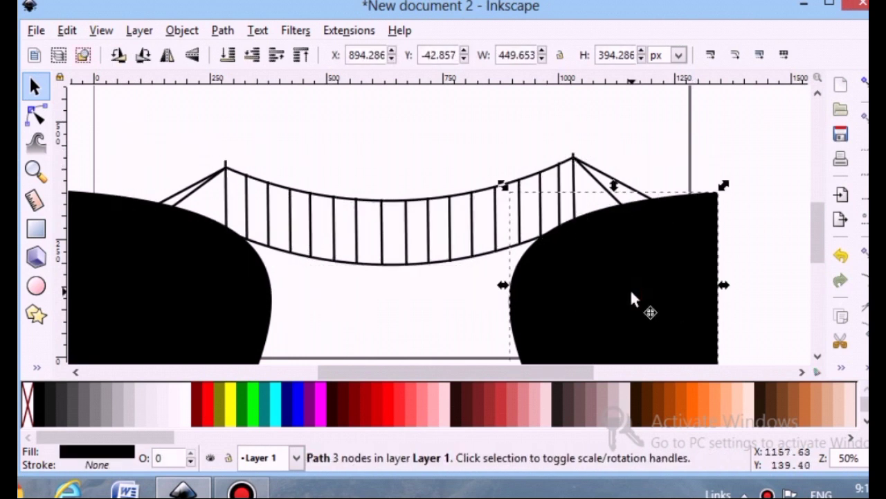
left_click(409, 300)
scroll(418, 283, "up", 2)
scroll(416, 281, "down", 2)
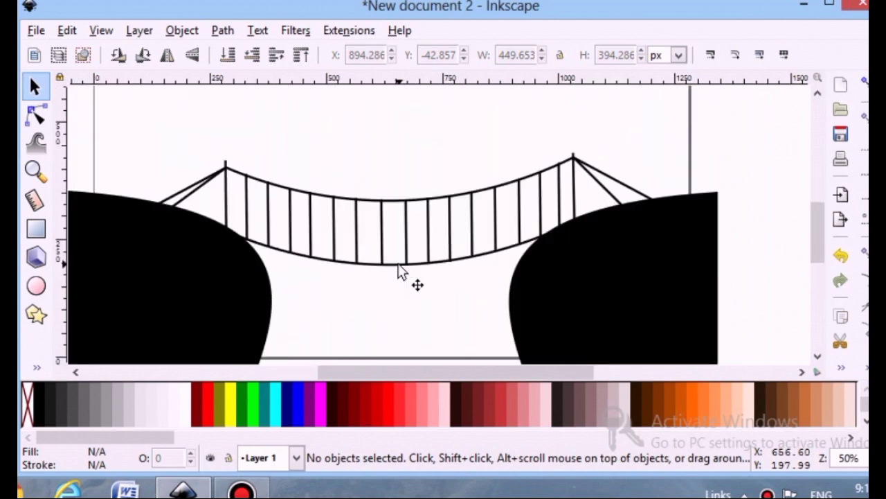
scroll(400, 271, "down", 1)
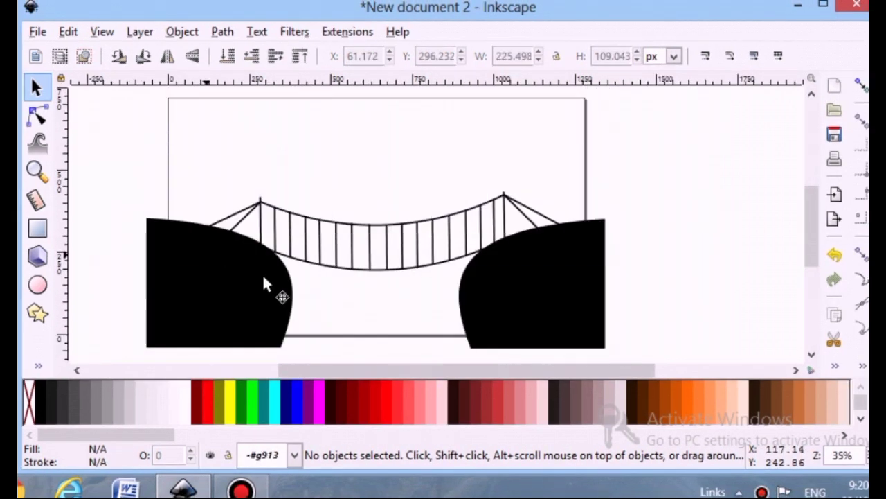
left_click_drag(389, 371, 369, 372)
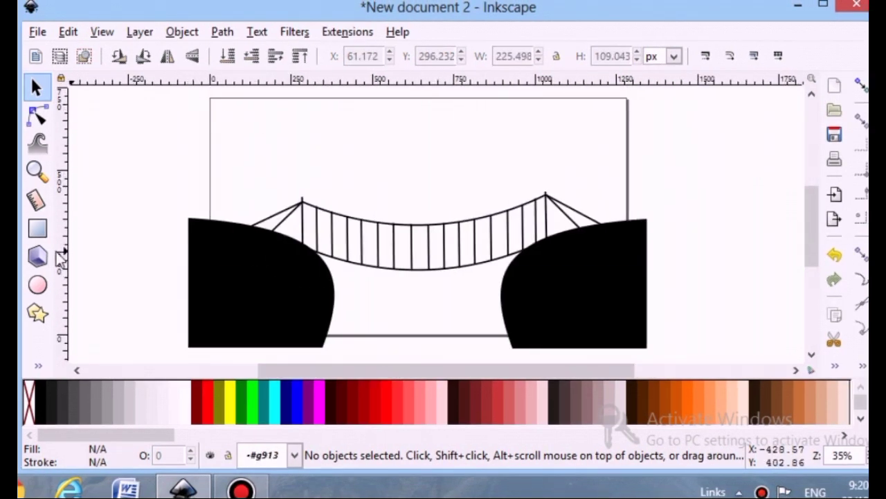
- Import the couple silhouette image g1903.png, embedding it in the drawing
left_click(37, 31)
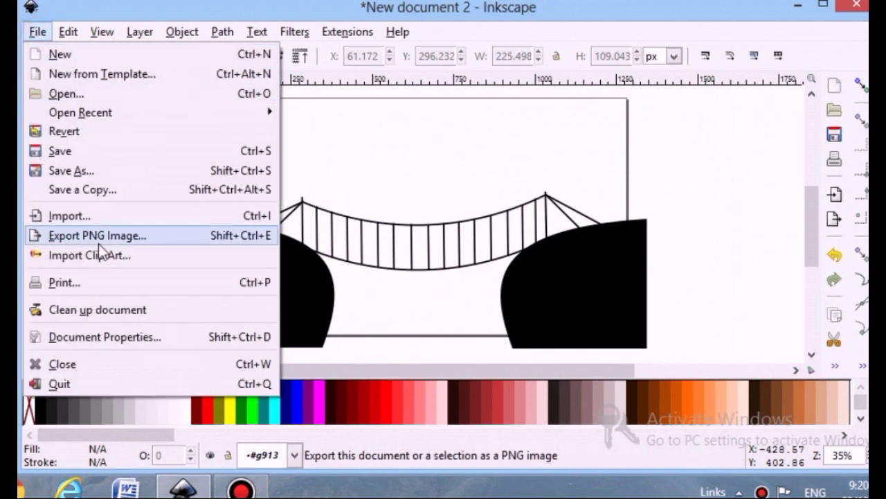
left_click(93, 217)
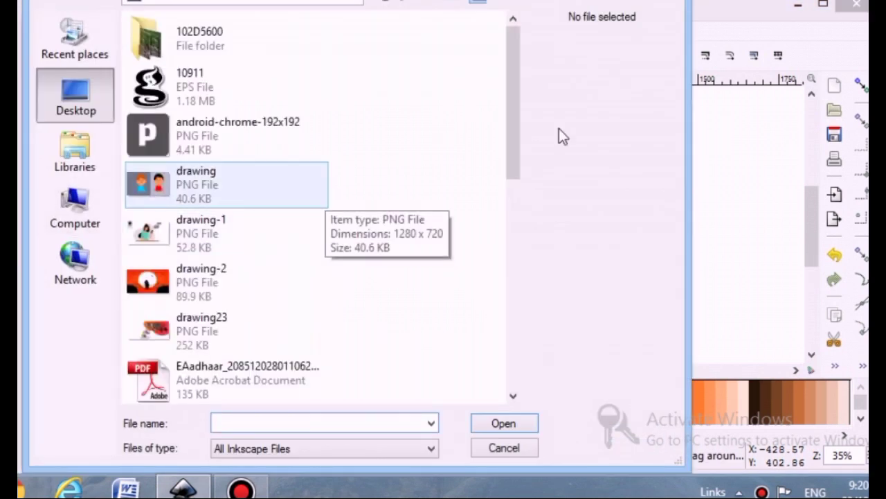
scroll(521, 193, "down", 2)
scroll(336, 168, "down", 3)
left_click_drag(511, 257, 385, 346)
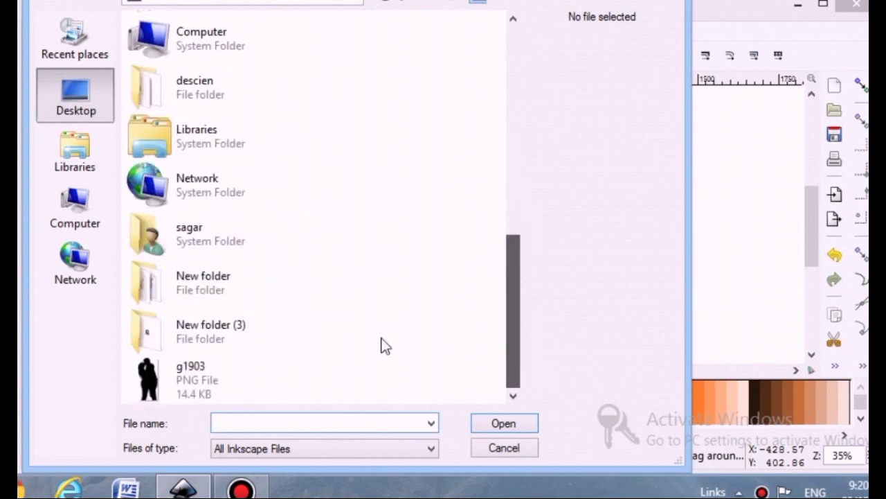
left_click(198, 388)
left_click(488, 425)
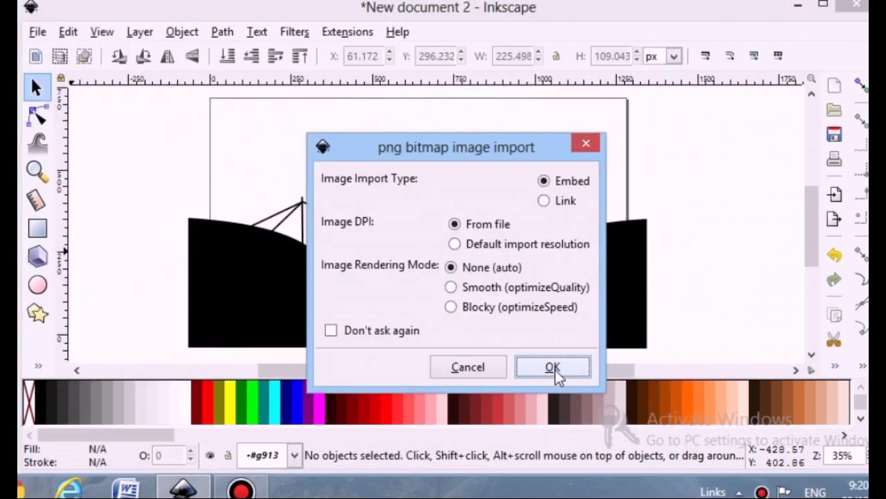
left_click(553, 367)
- Scale the couple image down and stand it on the middle of the bridge deck
mouse_move(459, 253)
left_mouse_down()
mouse_move(475, 284)
mouse_move(454, 273)
mouse_move(476, 301)
mouse_move(428, 221)
mouse_move(395, 194)
left_mouse_up()
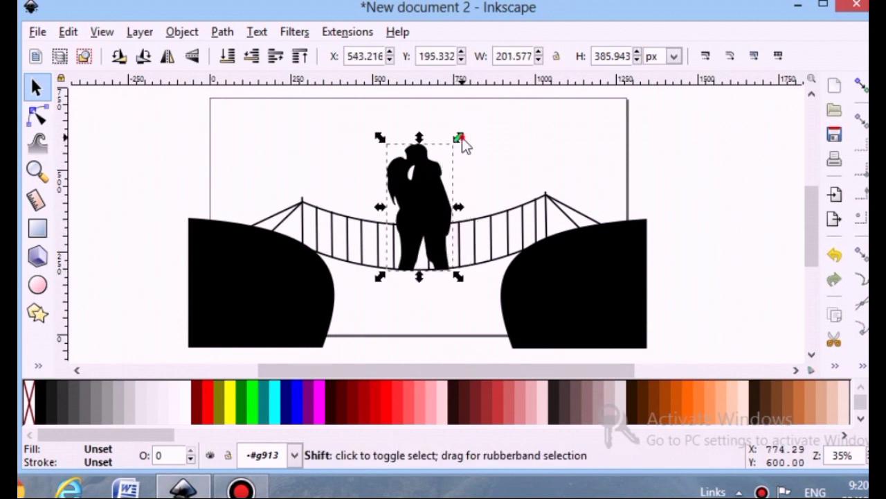
left_click_drag(463, 144, 443, 164)
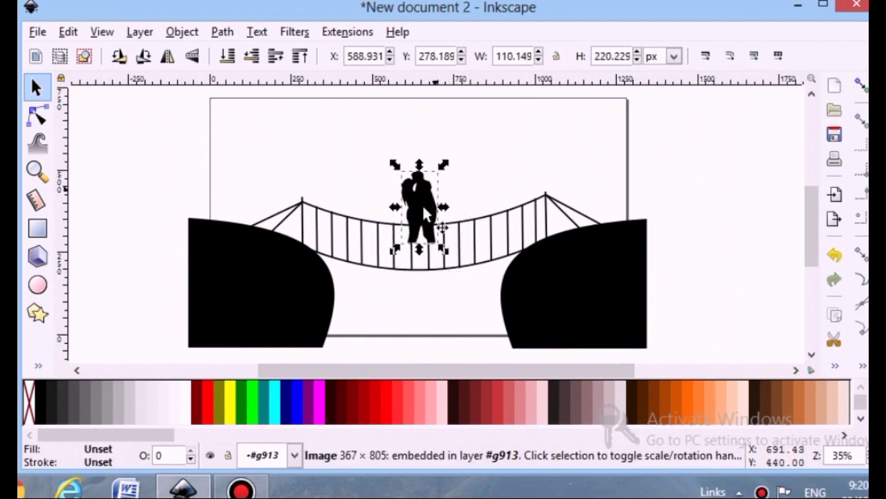
mouse_move(417, 236)
left_mouse_down()
mouse_move(415, 245)
mouse_move(415, 236)
left_mouse_up()
scroll(419, 242, "up", 2)
left_click_drag(448, 148, 455, 131)
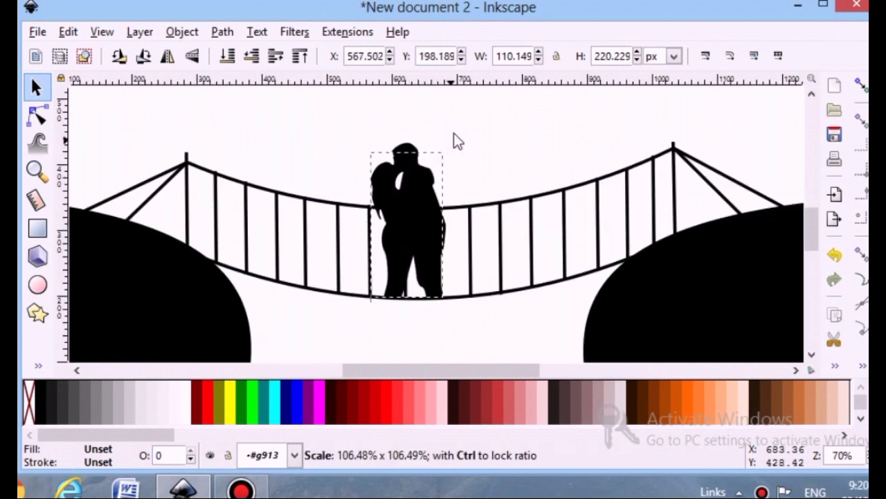
left_click(502, 156)
scroll(504, 158, "up", 1)
scroll(504, 158, "down", 2)
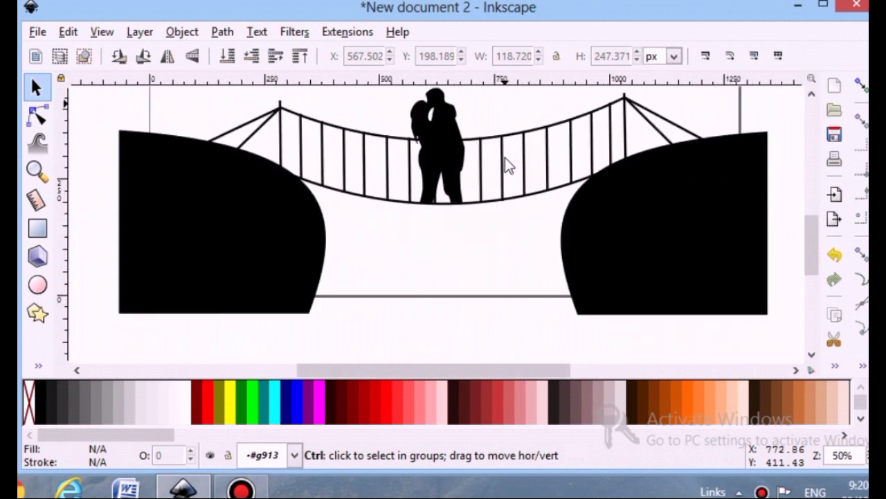
scroll(504, 158, "down", 1)
scroll(505, 157, "down", 1)
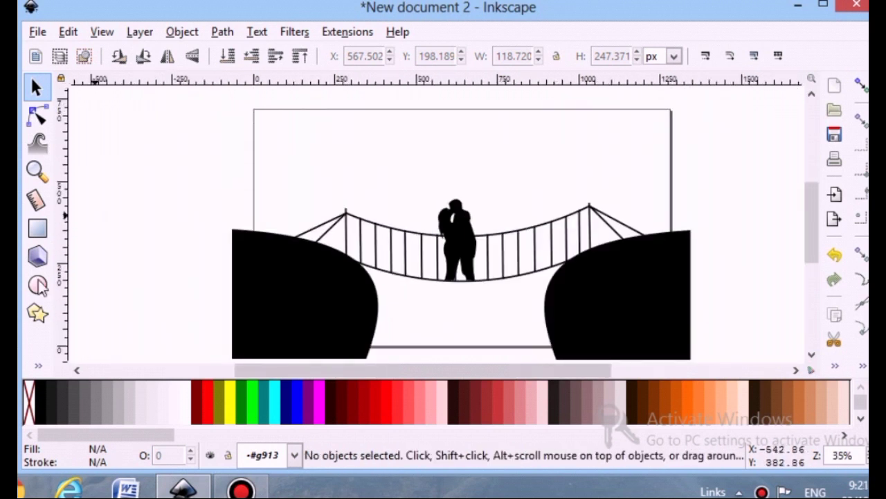
- Draw a large ellipse above the bridge centre and reshape it into a circle
left_click(38, 284)
left_click_drag(385, 138, 524, 288)
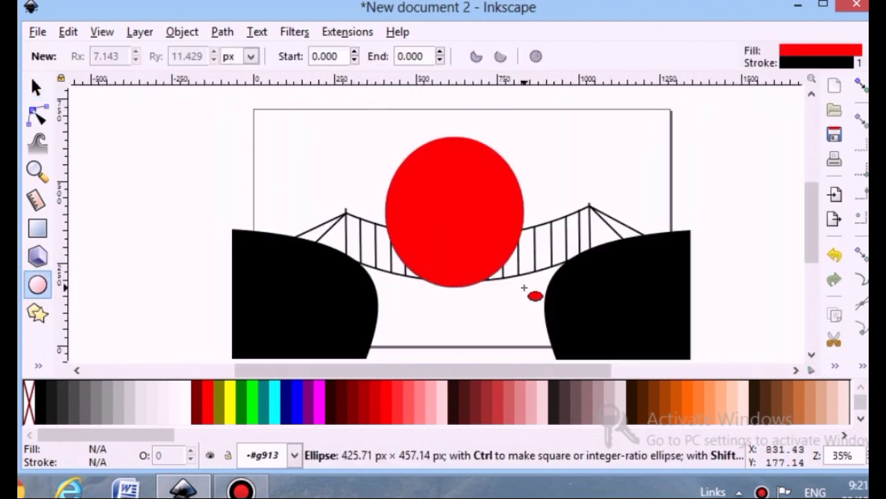
key("s")
left_click_drag(457, 166, 457, 160)
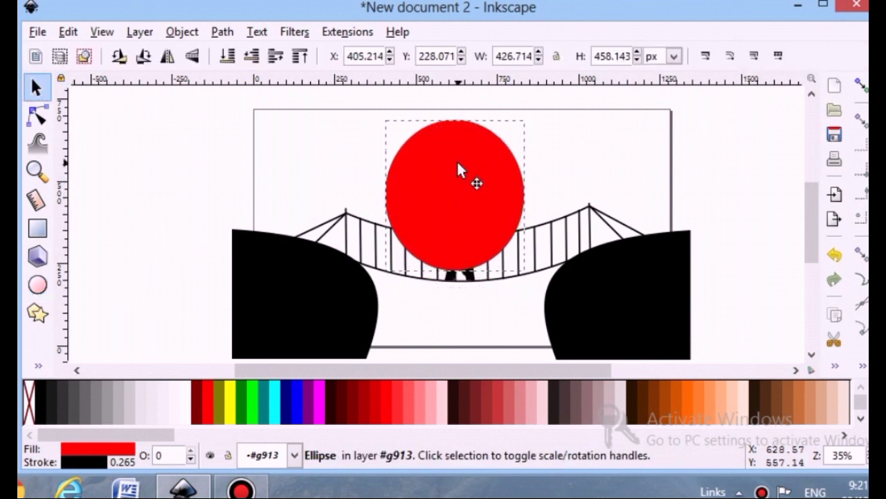
key("ctrl")
mouse_move(530, 196)
left_mouse_down()
mouse_move(536, 184)
mouse_move(548, 197)
left_mouse_up()
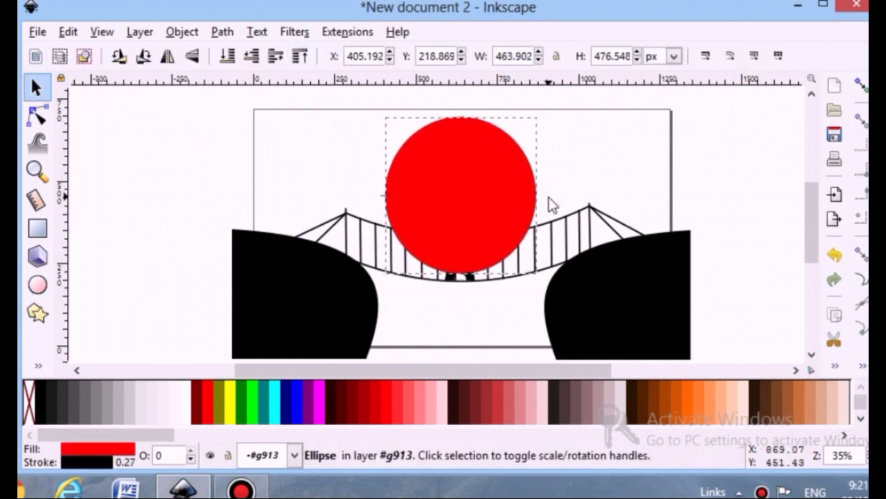
left_click_drag(463, 128, 462, 132)
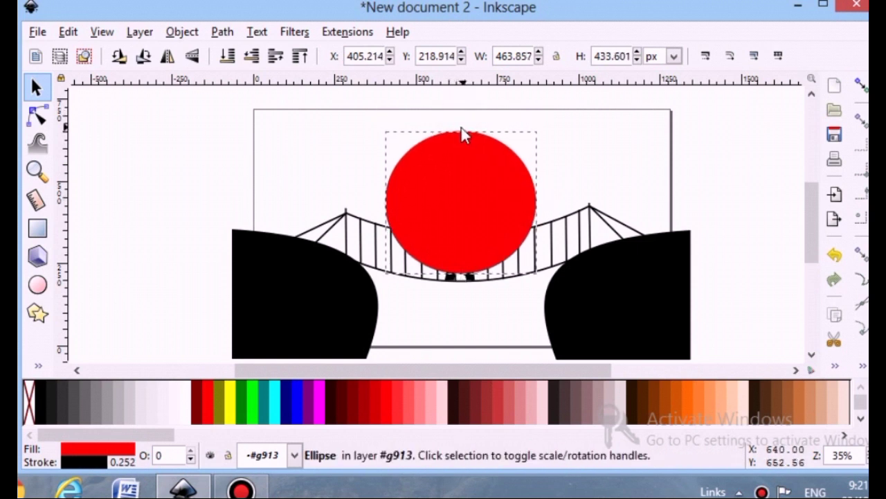
- Give the circle no stroke and a white fill, and lower it to the bottom
left_click(87, 462)
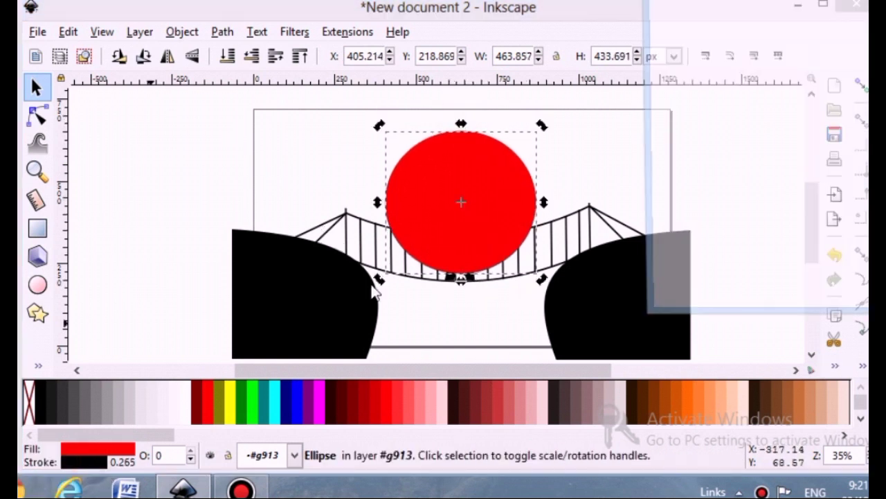
left_click(670, 46)
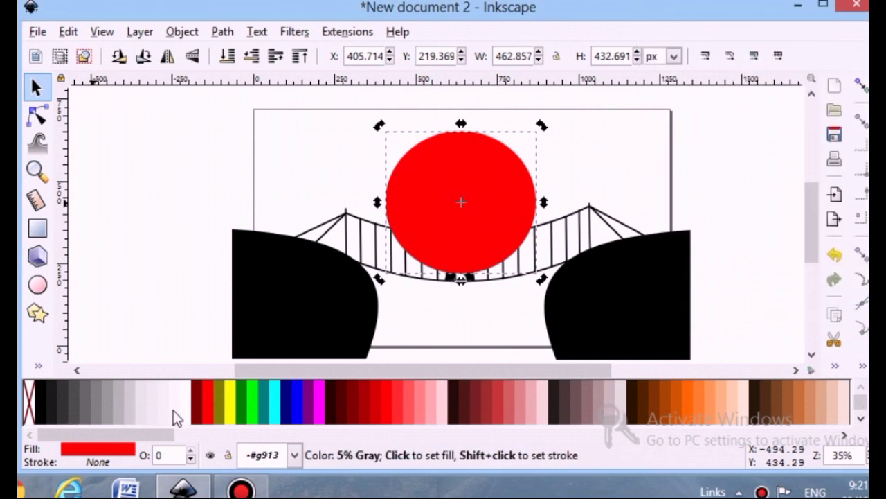
left_click(185, 411)
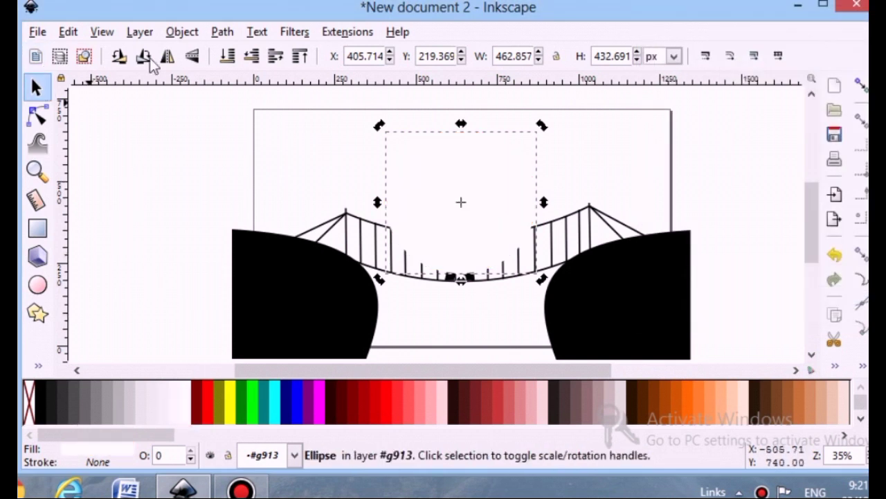
left_click(299, 59)
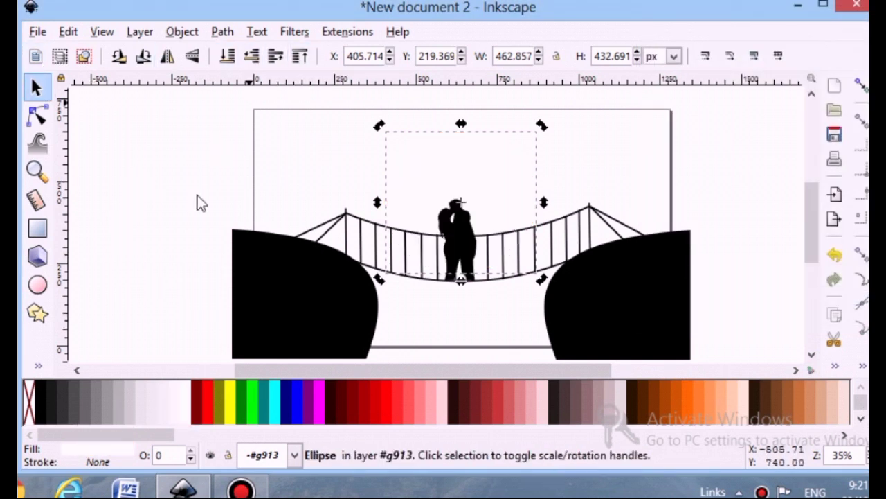
left_click(122, 216)
scroll(122, 210, "down", 1, "ctrl")
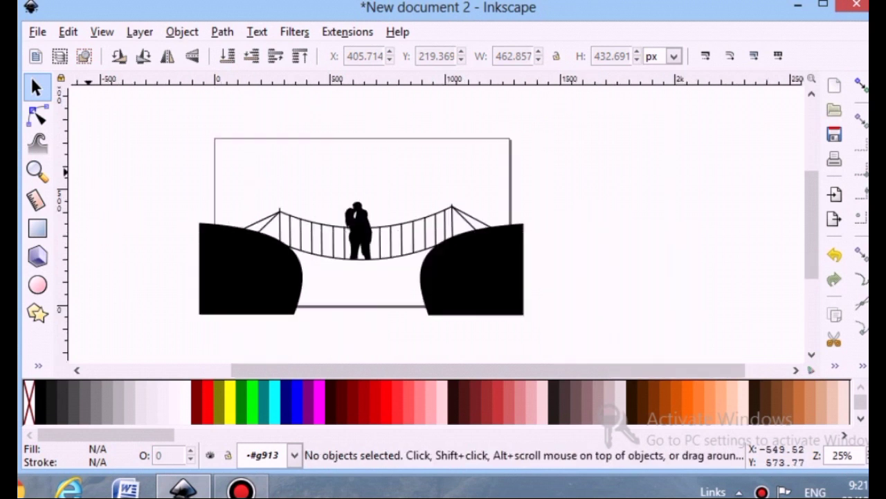
- Draw a light gray rectangle covering the whole scene
left_click(38, 229)
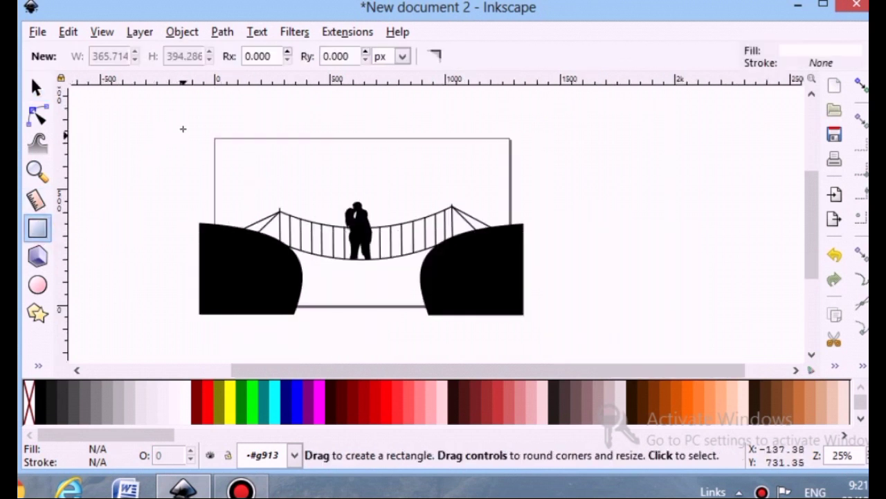
left_click_drag(183, 121, 548, 334)
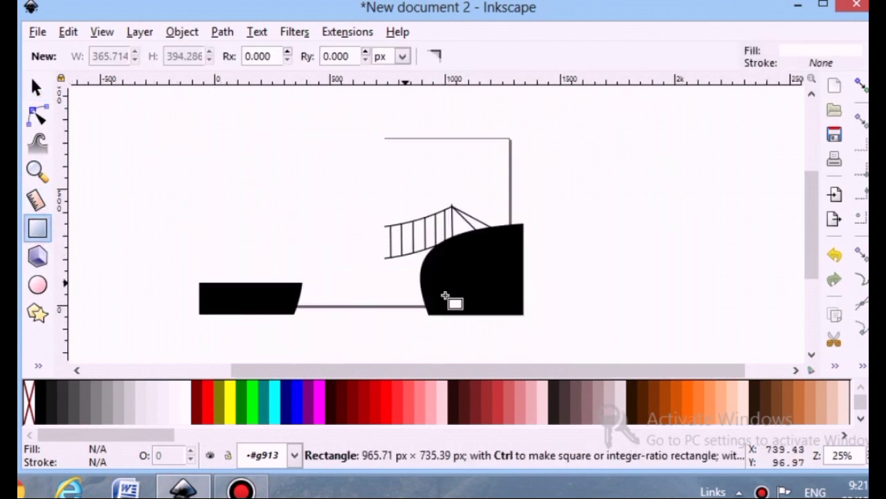
left_click(136, 406)
left_click(37, 90)
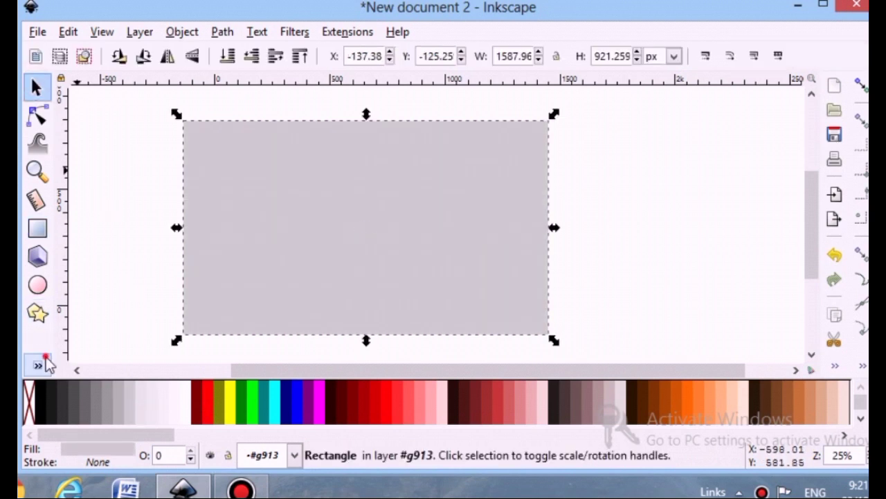
- Apply a radial gradient to the rectangle with an orange centre and red outer edge
left_click(45, 360)
left_click(111, 312)
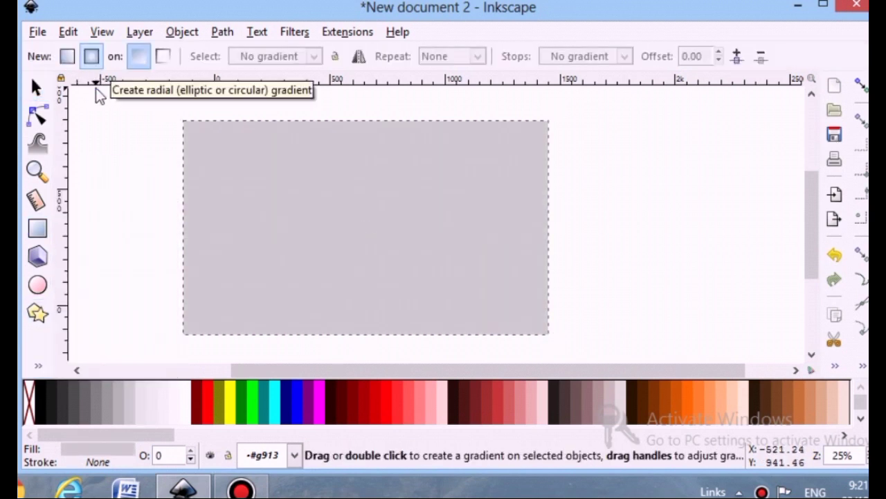
left_click_drag(181, 224, 583, 223)
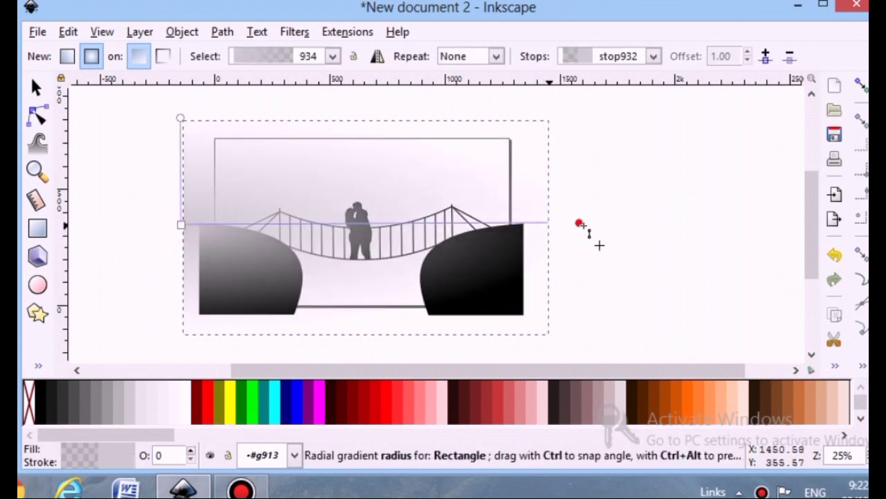
left_click_drag(182, 224, 365, 227)
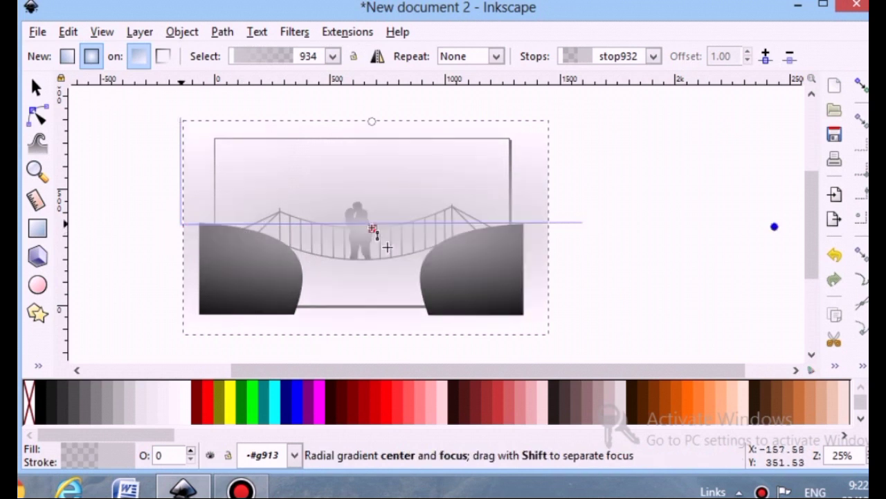
left_click(359, 228)
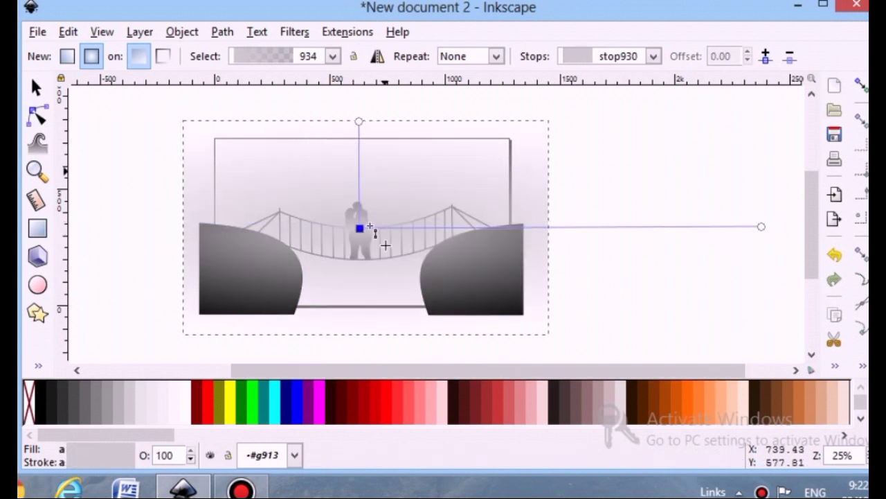
left_click(683, 410)
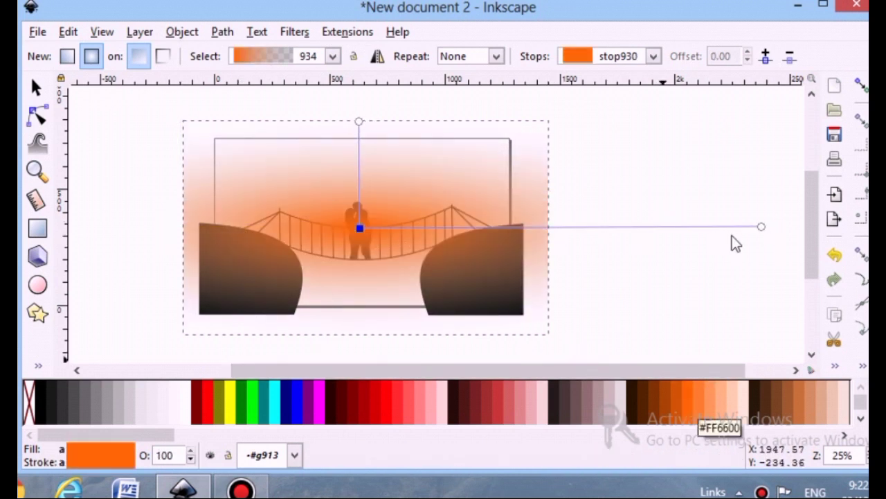
left_click(761, 227)
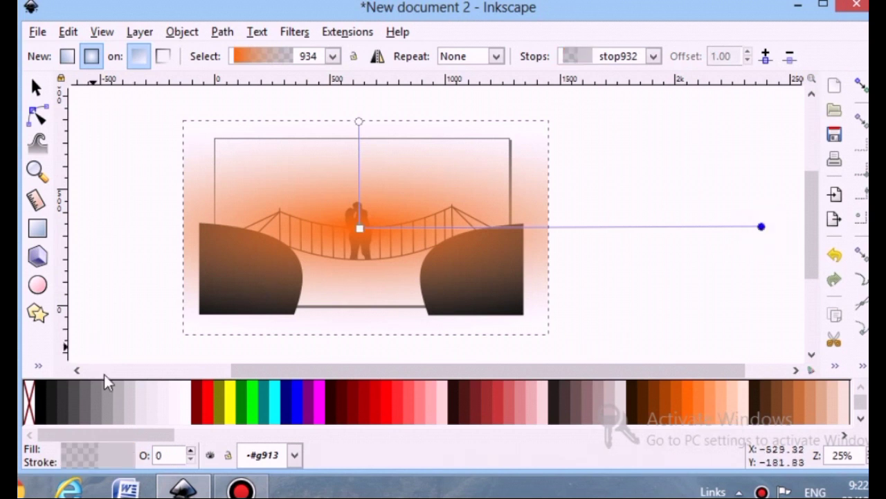
left_click(388, 424)
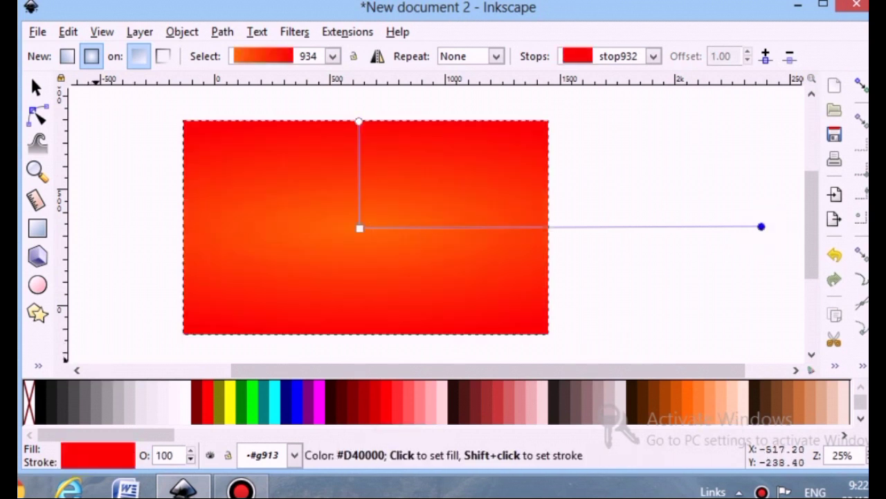
- Stretch the gradient taller and send the gradient rectangle behind the scene
left_click_drag(360, 122, 361, 86)
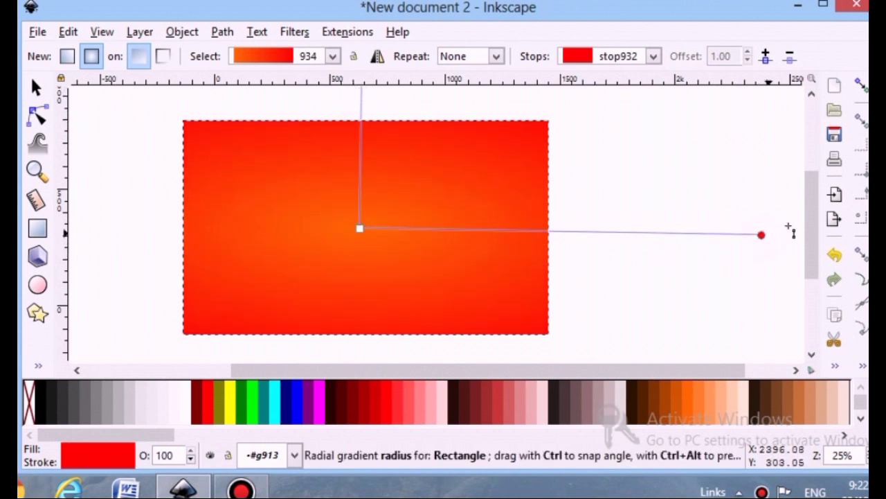
mouse_move(762, 235)
left_mouse_down()
mouse_move(782, 225)
mouse_move(676, 356)
left_mouse_up()
key("ctrl+z")
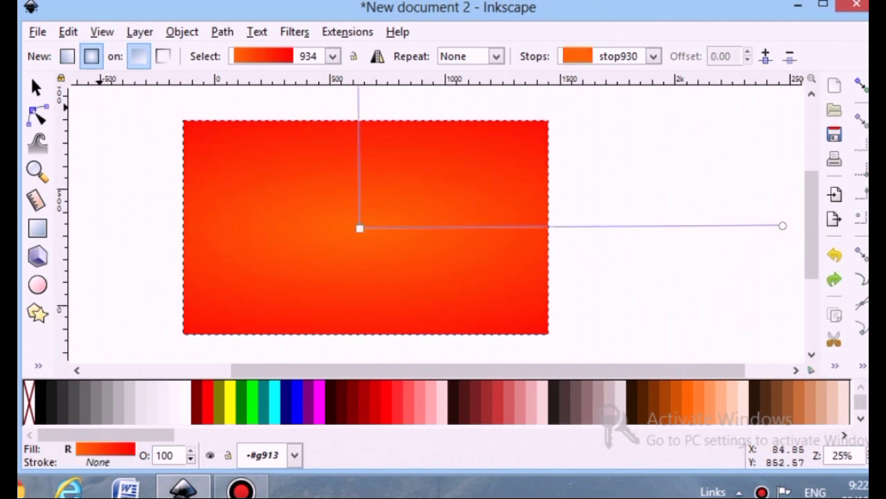
left_click(36, 87)
left_click(228, 56)
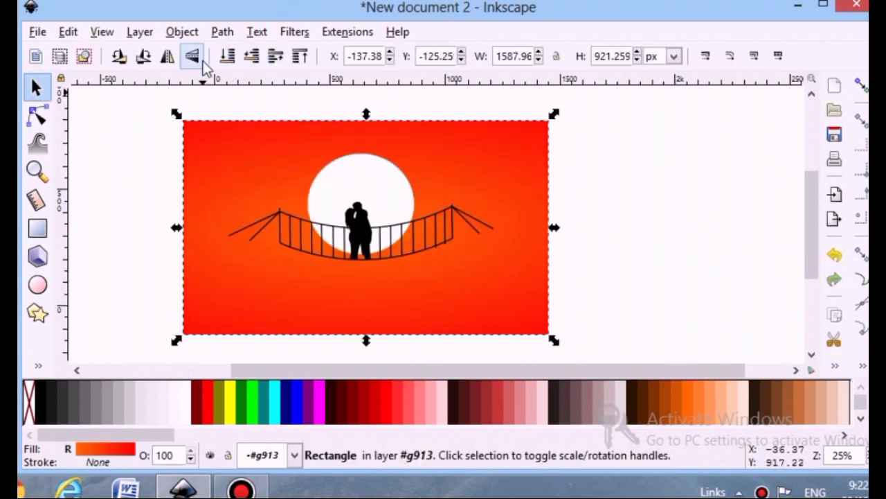
- Bring the left cliff in front of the background, undoing an accidental group of everything
left_click(258, 284)
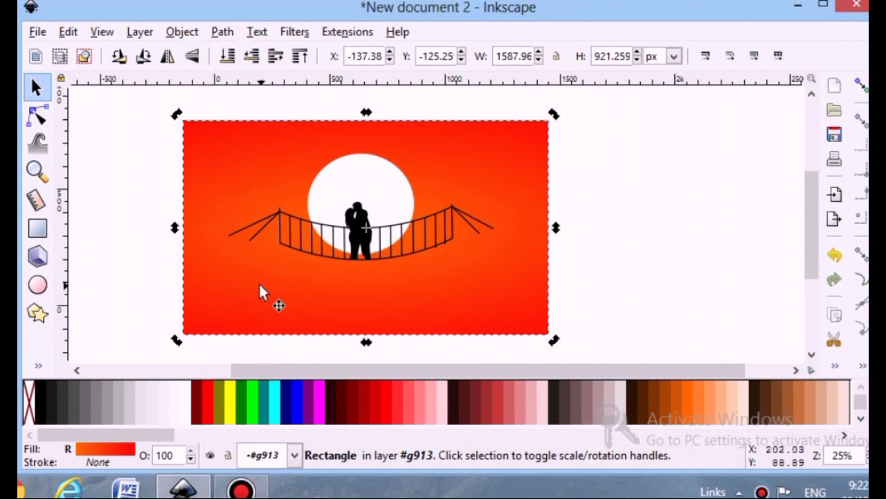
left_click_drag(258, 156, 354, 153)
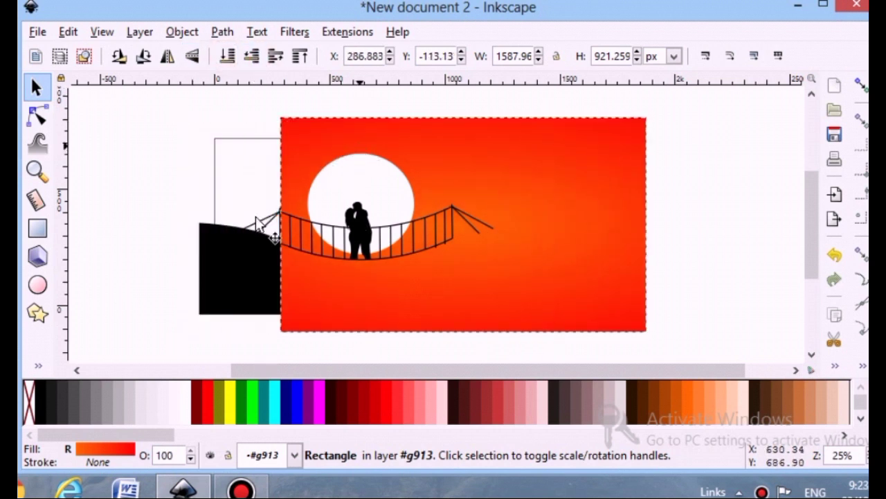
left_click(246, 263)
left_click(300, 55)
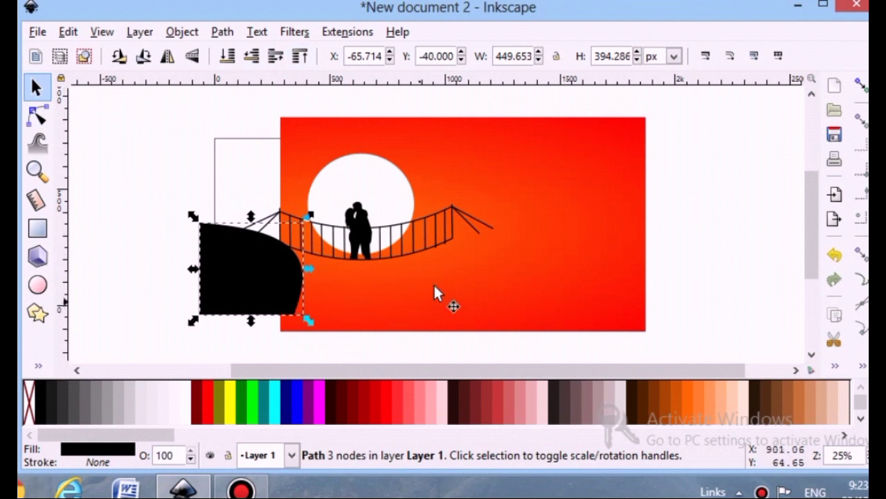
key("ctrl+a")
key("ctrl+g")
mouse_move(434, 286)
left_mouse_down()
mouse_move(372, 288)
mouse_move(423, 288)
left_mouse_up()
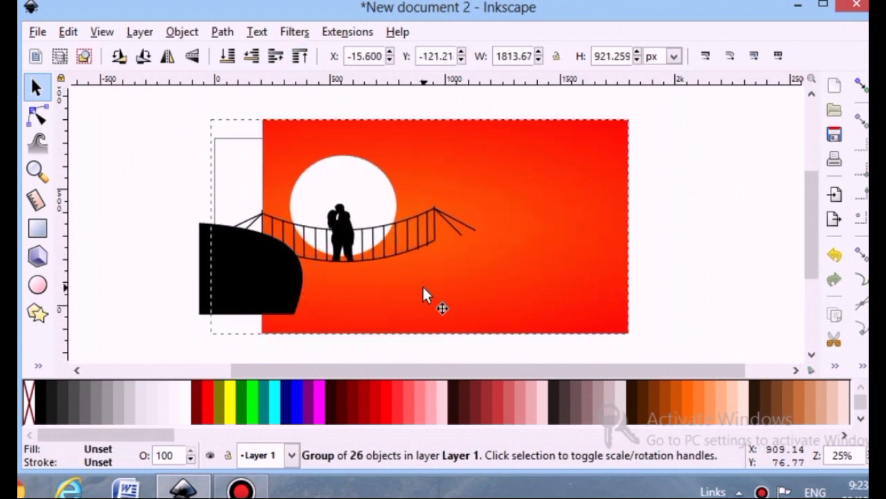
key("ctrl+z")
key("ctrl+z")
key("ctrl+z")
key("ctrl+z")
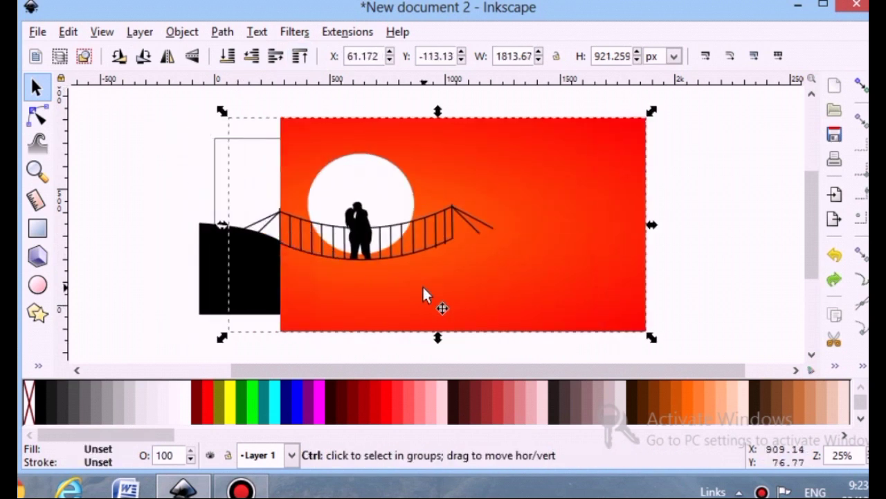
key("ctrl+z")
left_click_drag(480, 178, 643, 183)
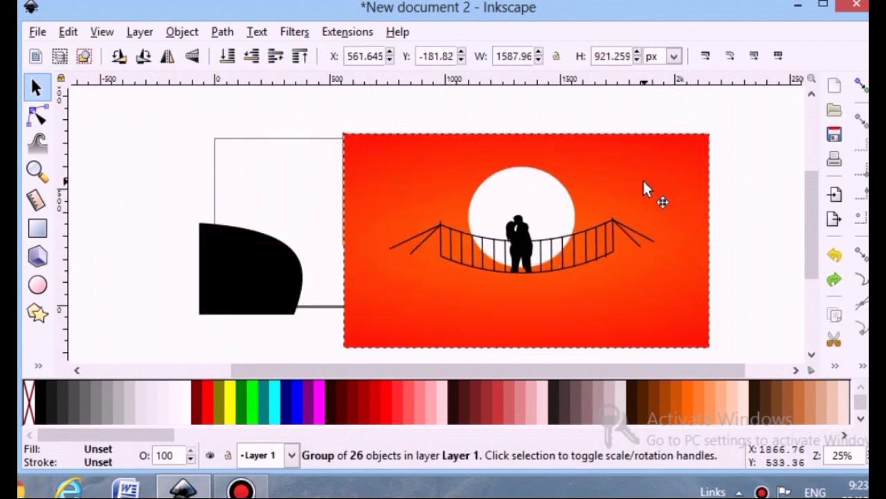
key("ctrl+z")
key("Escape")
- Move the orange background rectangle off to the right of the artwork
left_click(458, 172, "ctrl")
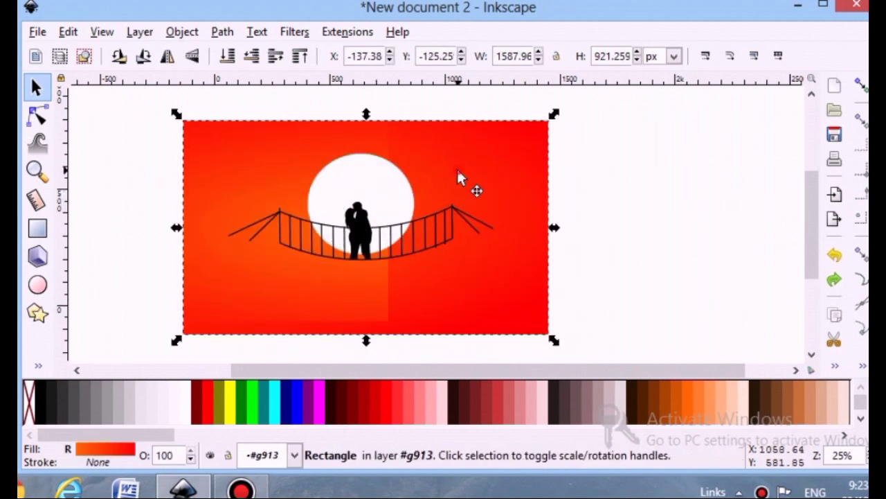
key("r")
left_click(36, 86)
left_click_drag(218, 173, 581, 173)
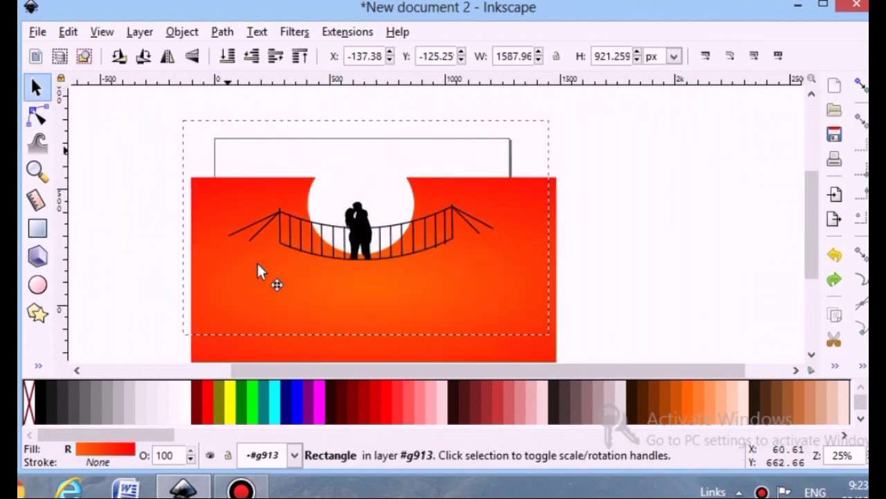
- Group both cliffs, the bridge and the couple, then slide the gradient rectangle back behind them
left_click(452, 277)
left_click(284, 280, "shift")
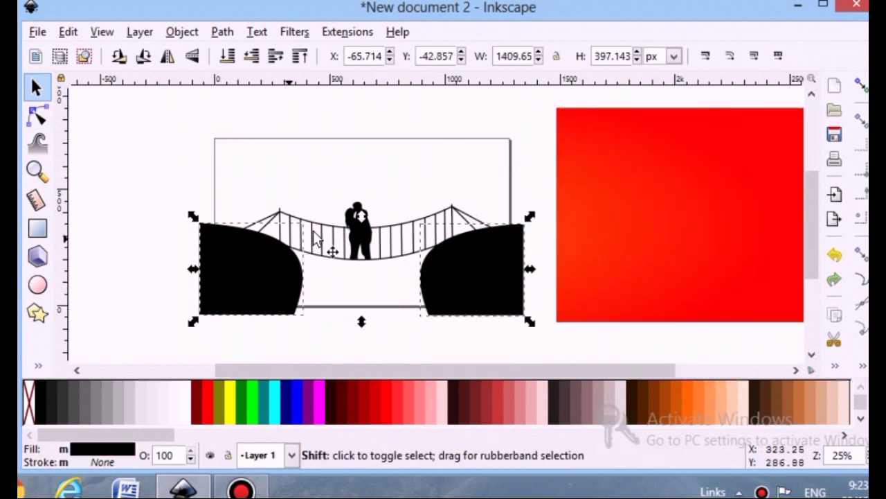
left_click(318, 229, "shift")
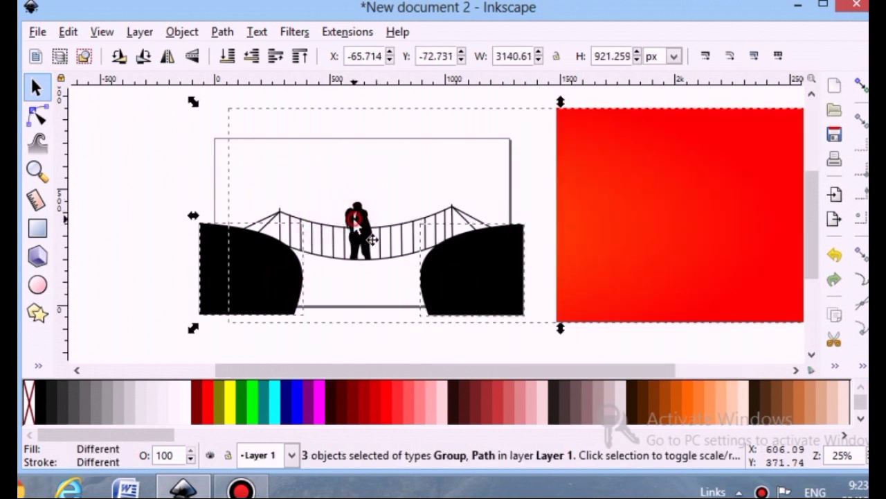
left_click(340, 236)
left_click(340, 239, "shift")
left_click_drag(138, 169, 543, 350)
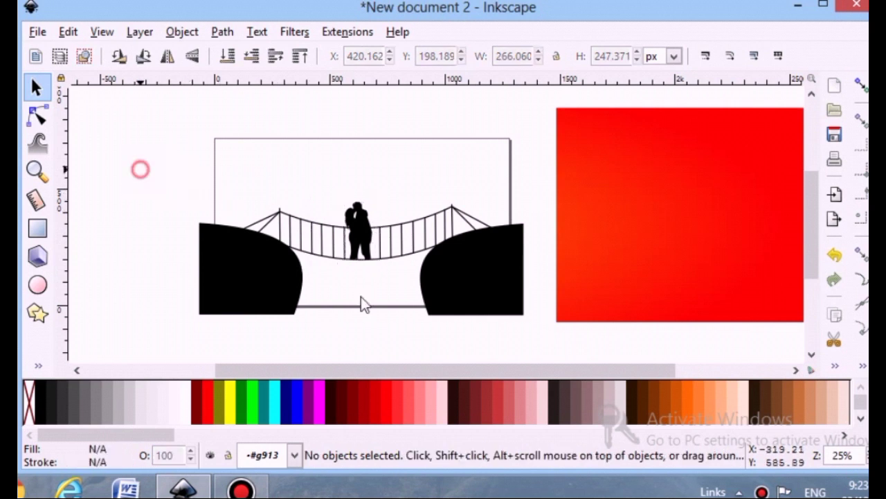
key("ctrl+g")
mouse_move(631, 262)
left_mouse_down()
mouse_move(320, 281)
mouse_move(303, 274)
mouse_move(340, 295)
left_mouse_up()
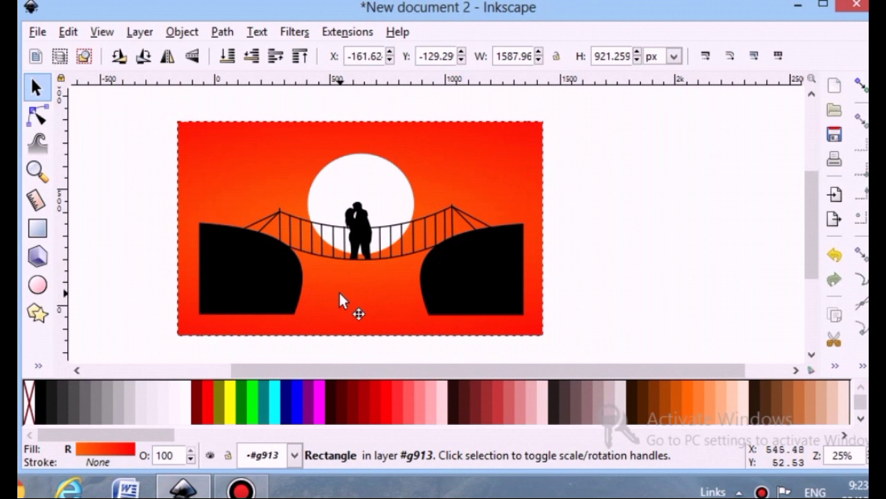
- Line the gradient rectangle up with the cliffs and shrink it to their width
left_click(73, 241)
scroll(266, 248, "up", 1, "ctrl")
scroll(263, 245, "down", 1, "ctrl")
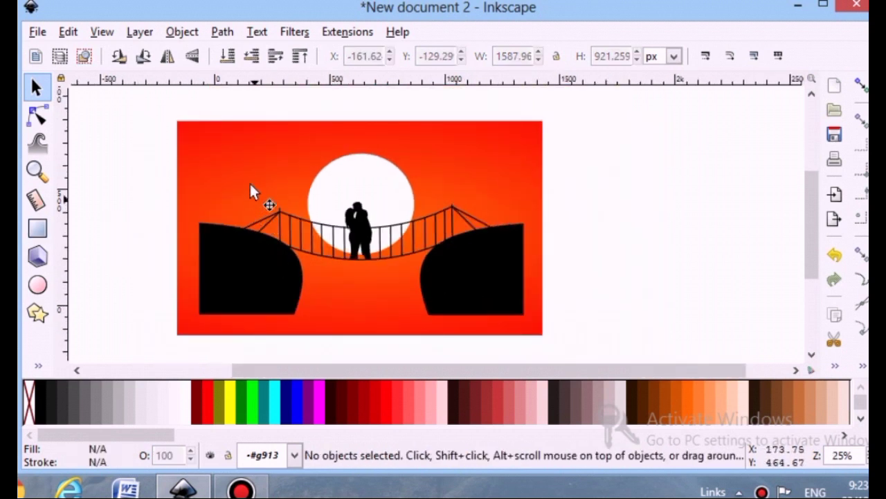
left_click(251, 187)
left_click_drag(248, 178, 286, 196)
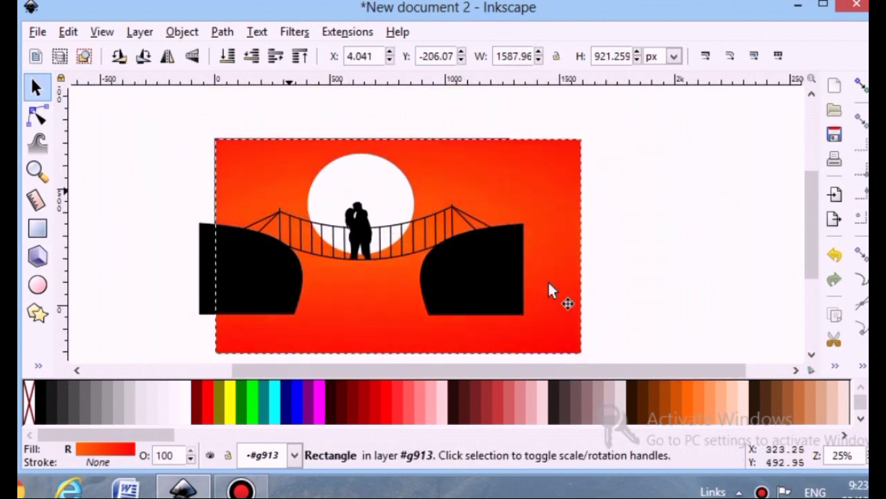
left_click_drag(586, 357, 519, 316)
- Adjust the background's bottom edge and stretch its top edge upward to fit the scene
left_click(624, 308)
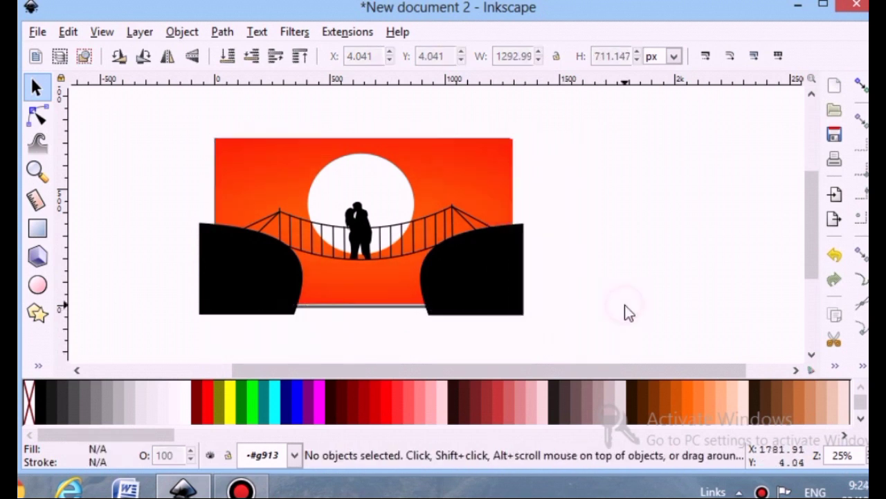
scroll(363, 277, "up", 1)
left_click(364, 287)
left_click_drag(368, 334, 365, 340)
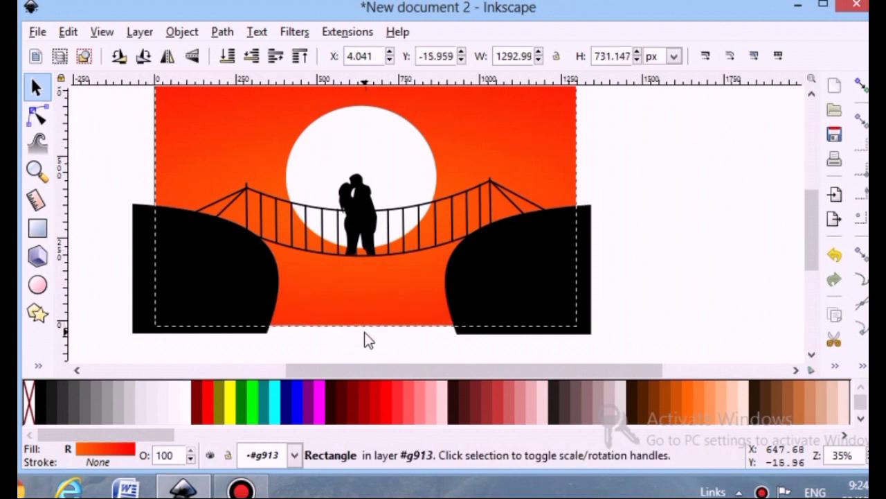
left_click(679, 267)
scroll(678, 267, "up", 1)
left_click(457, 182)
left_click_drag(363, 118, 365, 110)
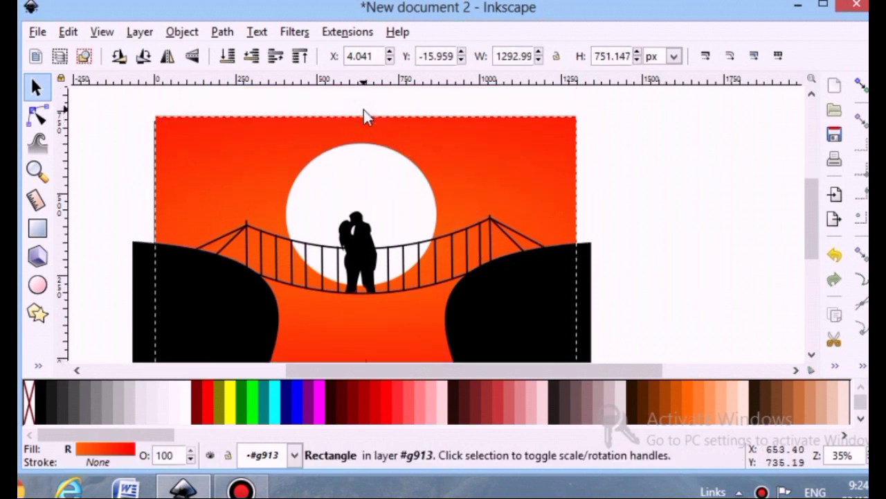
left_click(686, 221)
scroll(589, 250, "down", 1)
scroll(653, 267, "up", 1)
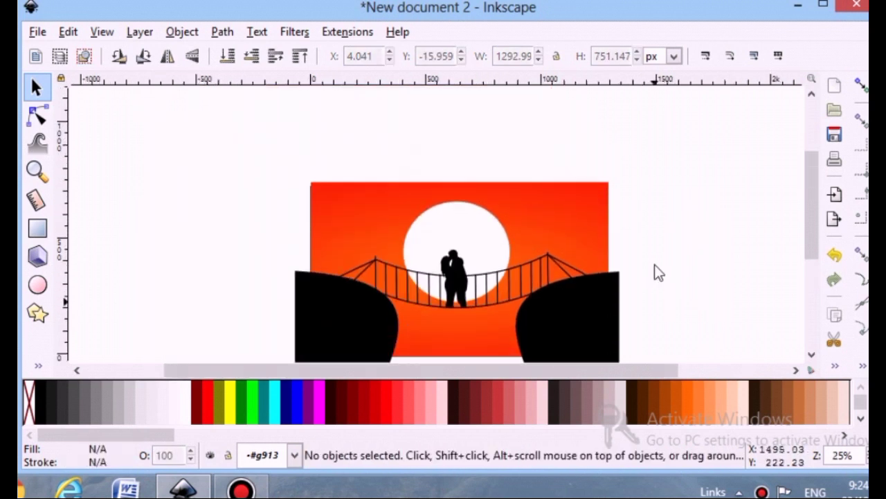
left_click_drag(368, 371, 410, 371)
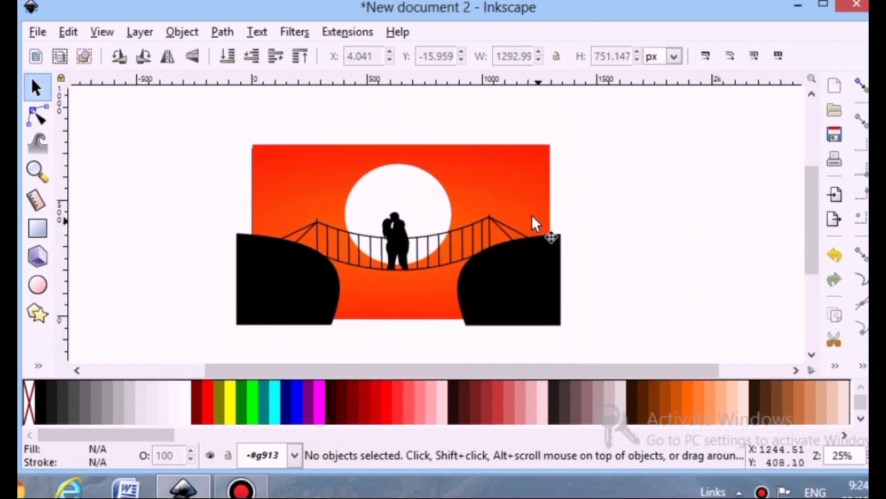
- Cut the background along the cliff-and-bridge group using a Path menu operation
left_click(543, 260)
left_click(545, 268, "shift")
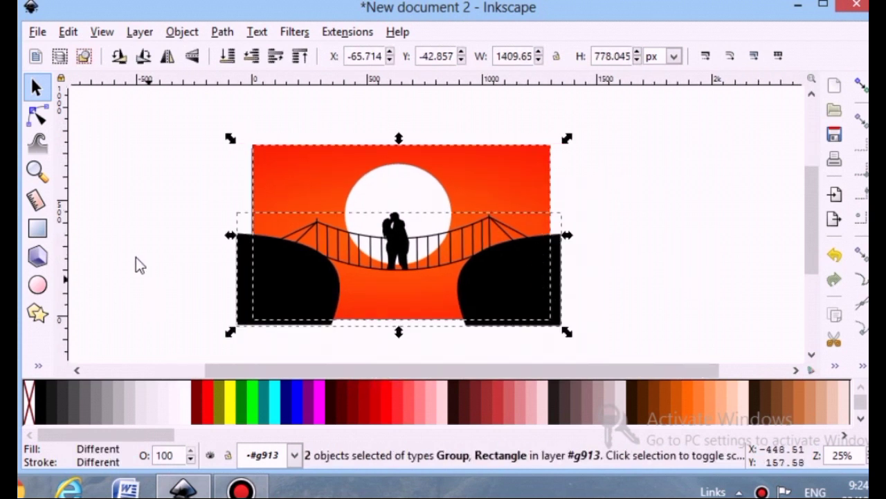
left_click(181, 32)
mouse_move(223, 31)
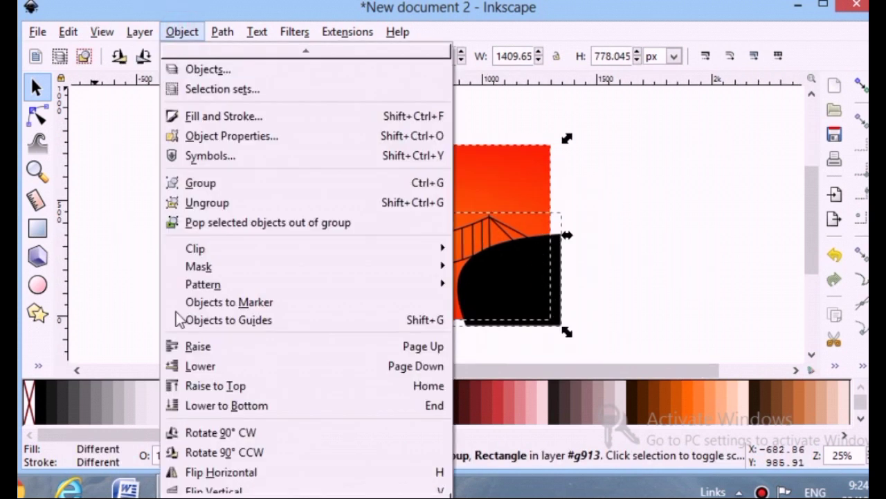
left_click(278, 220)
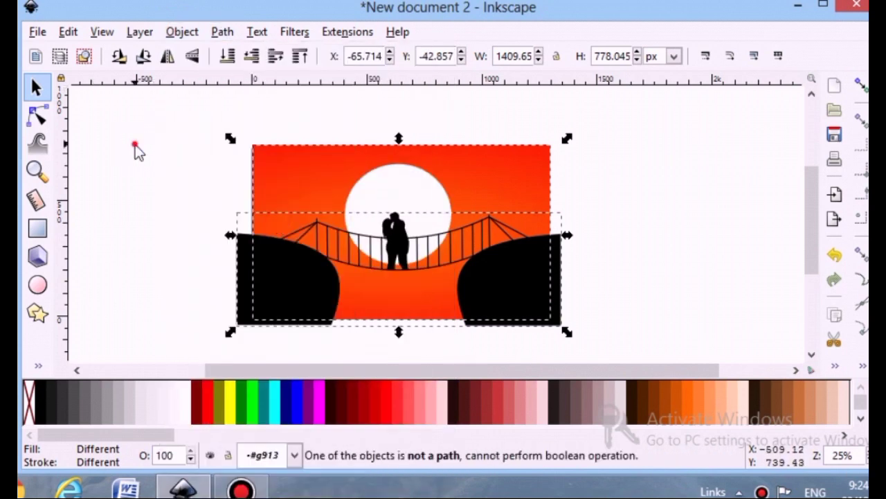
left_click(673, 271)
left_click(548, 275)
left_click(170, 249)
- Pick the Pen (Bezier) tool to start drawing new paths
scroll(446, 278, "up", 1)
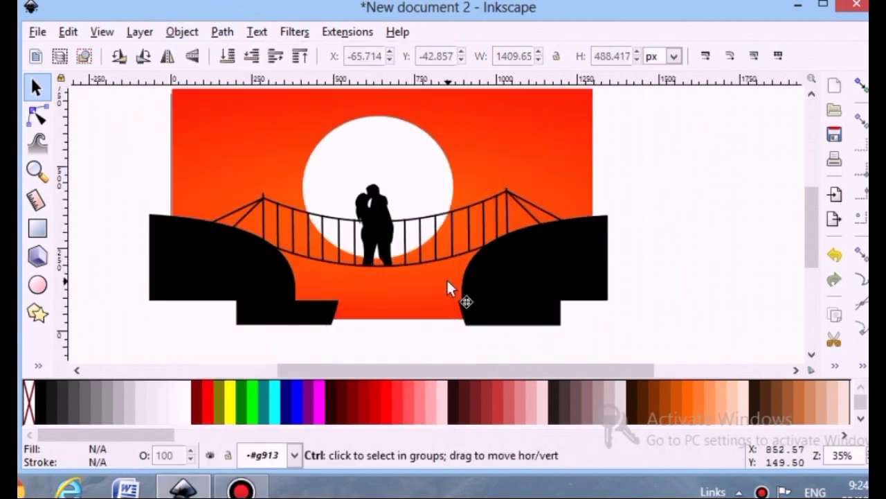
scroll(430, 251, "up", 3)
scroll(439, 257, "left", 3)
scroll(558, 277, "up", 2)
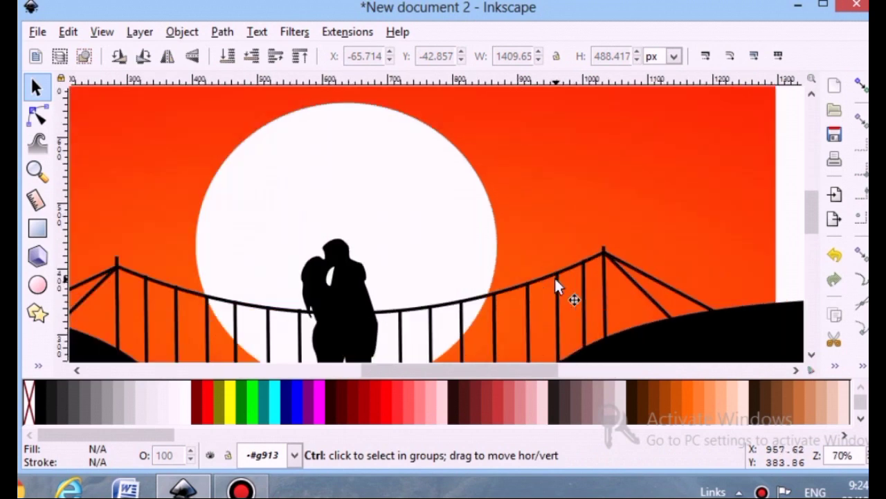
scroll(555, 277, "down", 2)
left_click_drag(299, 373, 406, 387)
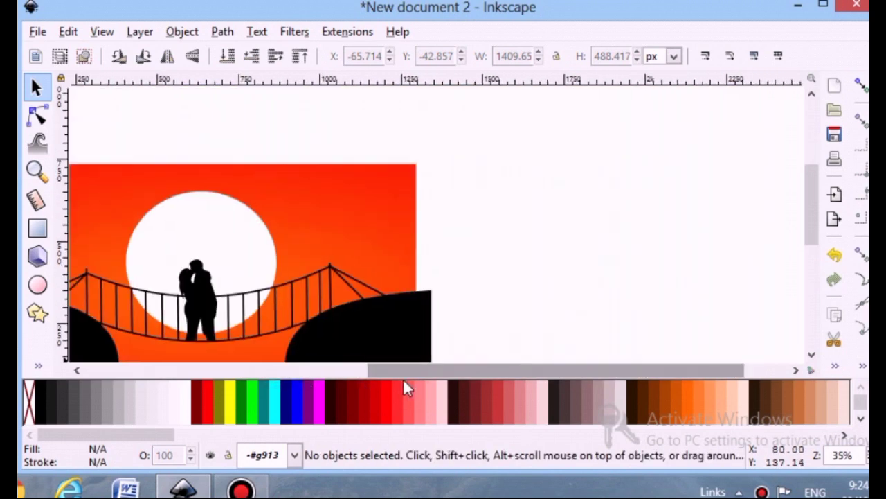
left_click(38, 365)
left_click(88, 204)
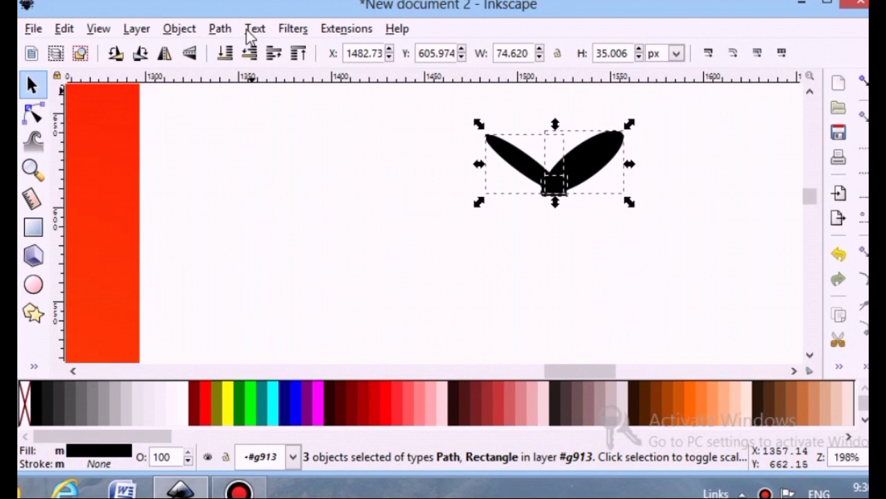
- Union the bird's wing shapes into a single black path
left_click(220, 28)
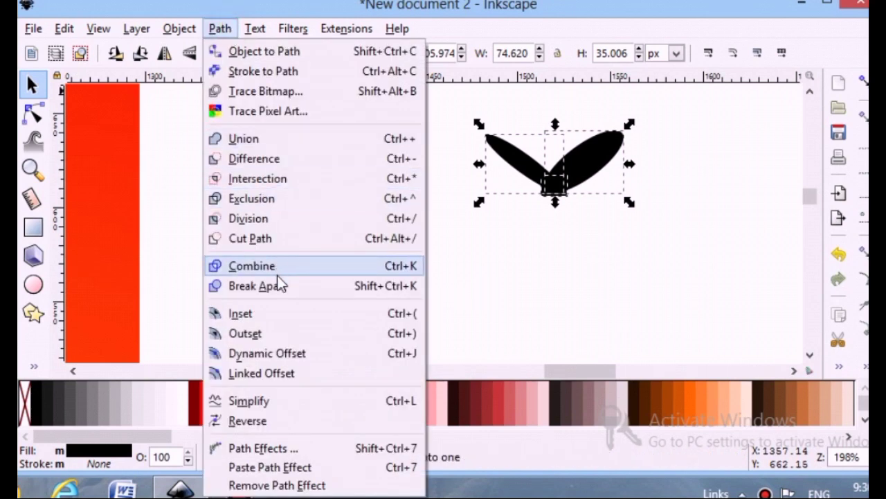
left_click(252, 137)
left_click(404, 257)
scroll(405, 259, "down", 1)
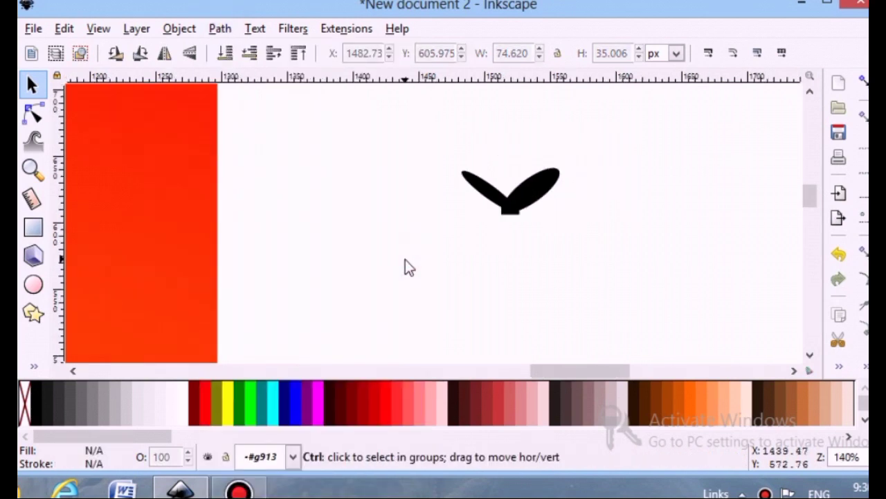
scroll(406, 259, "down", 2)
- Move the bird in front of the white sun
left_click_drag(509, 367, 396, 369)
double_click(728, 230)
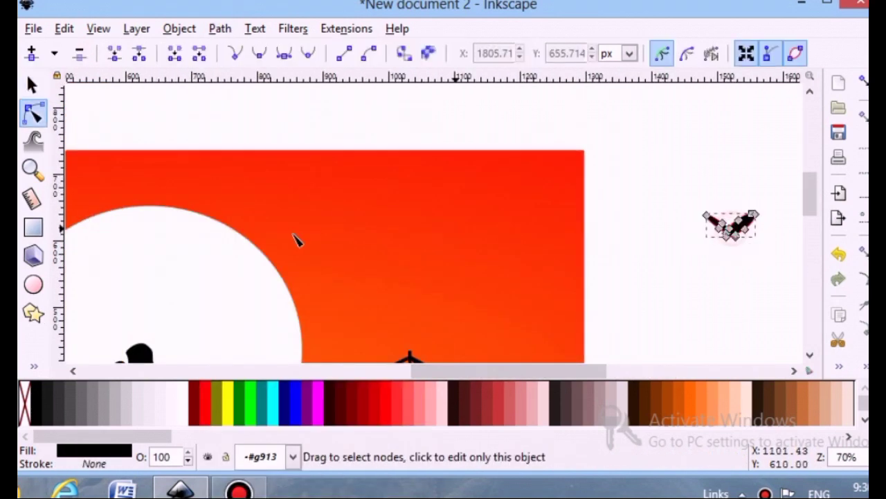
key("s")
left_click_drag(651, 228, 243, 277)
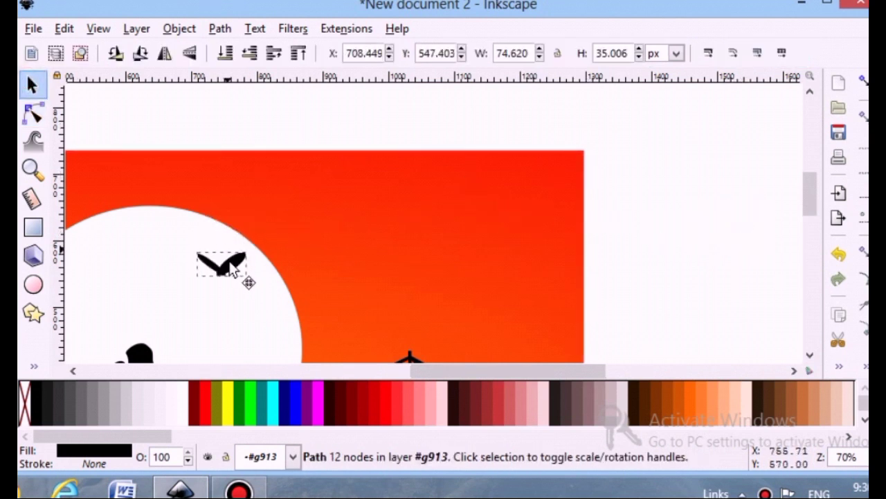
scroll(243, 277, "down", 2)
scroll(242, 277, "down", 1)
left_click_drag(394, 371, 342, 371)
left_click(220, 149)
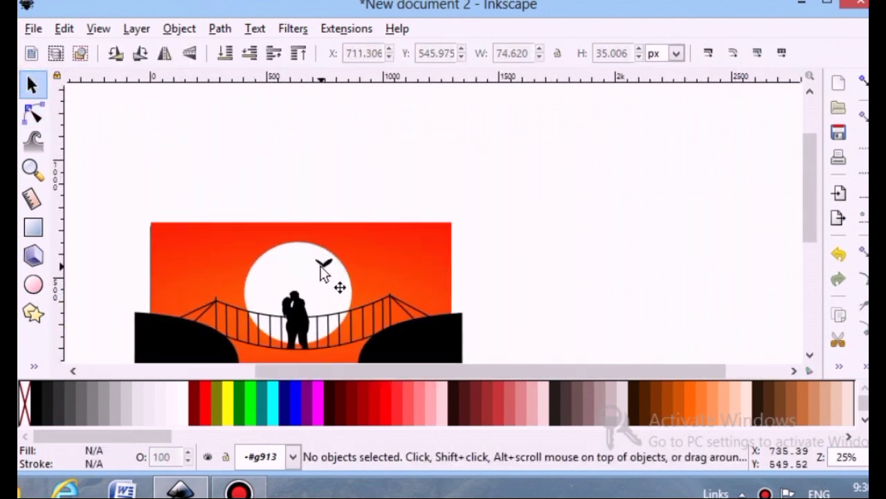
scroll(326, 273, "up", 1)
scroll(277, 283, "up", 1)
left_click(372, 257)
- Duplicate the bird with Ctrl+D and spread the copies across the sky for four birds
key("ctrl+d")
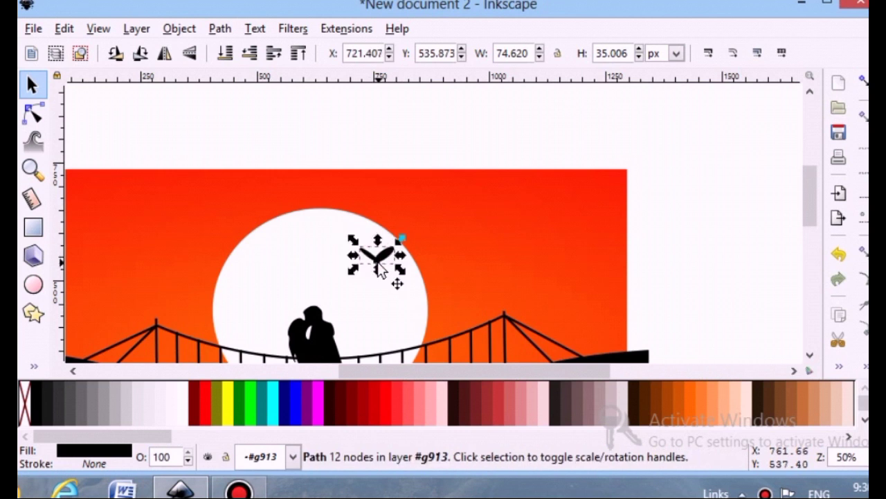
mouse_move(374, 259)
left_mouse_down()
mouse_move(490, 205)
mouse_move(484, 210)
mouse_move(521, 251)
mouse_move(162, 225)
mouse_move(180, 228)
mouse_move(170, 226)
left_mouse_up()
key("ctrl+d")
key("ctrl+d")
left_click(165, 218)
left_click(258, 181, "ctrl")
scroll(240, 207, "down", 1)
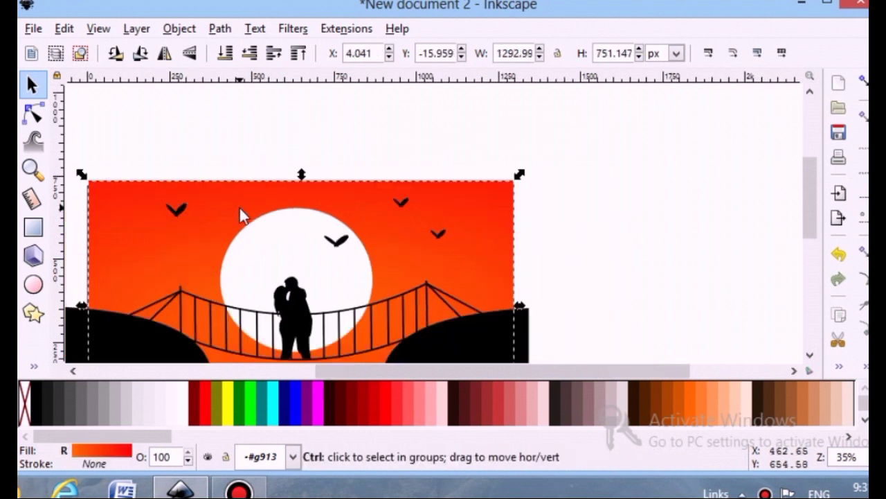
scroll(346, 277, "down", 1)
left_click_drag(495, 368, 438, 372)
left_click(567, 268)
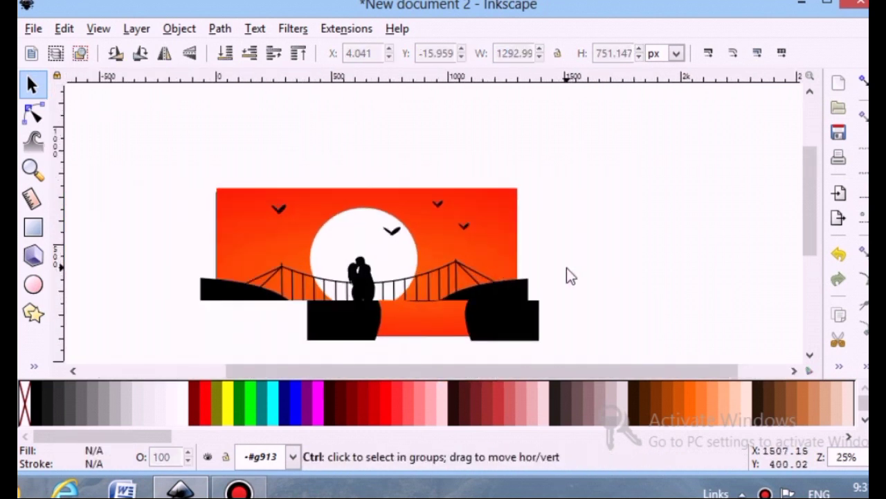
scroll(559, 269, "up", 1, "ctrl")
scroll(376, 337, "down", 2)
scroll(376, 336, "up", 2)
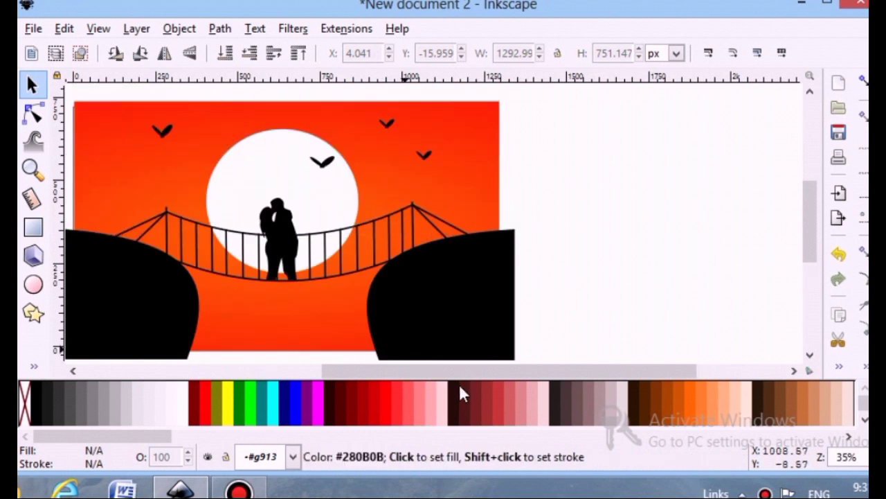
left_click_drag(459, 373, 434, 373)
scroll(636, 246, "down", 1)
scroll(636, 245, "up", 1)
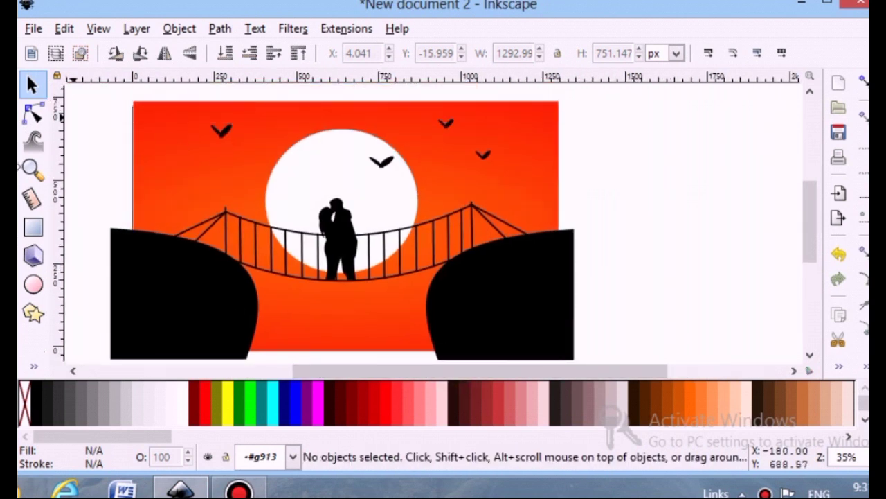
- Draw a 34 px circle right of the picture with white fill and no stroke
left_click(33, 284)
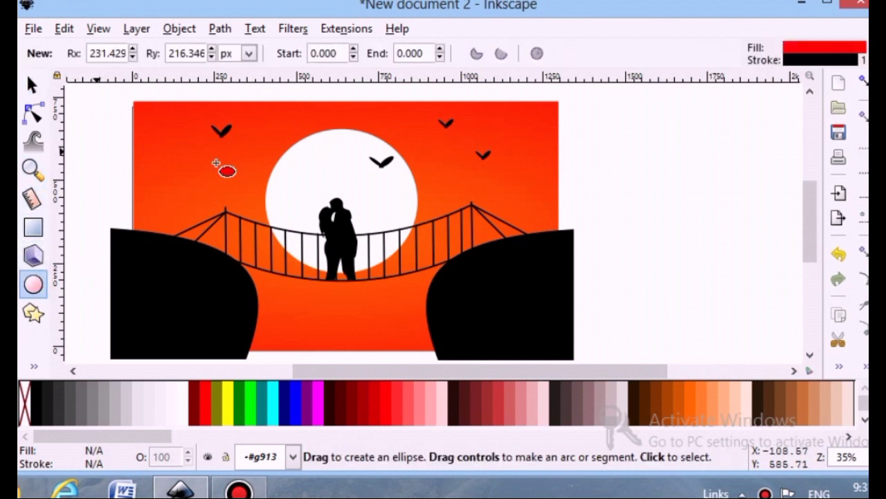
left_click_drag(619, 149, 629, 157)
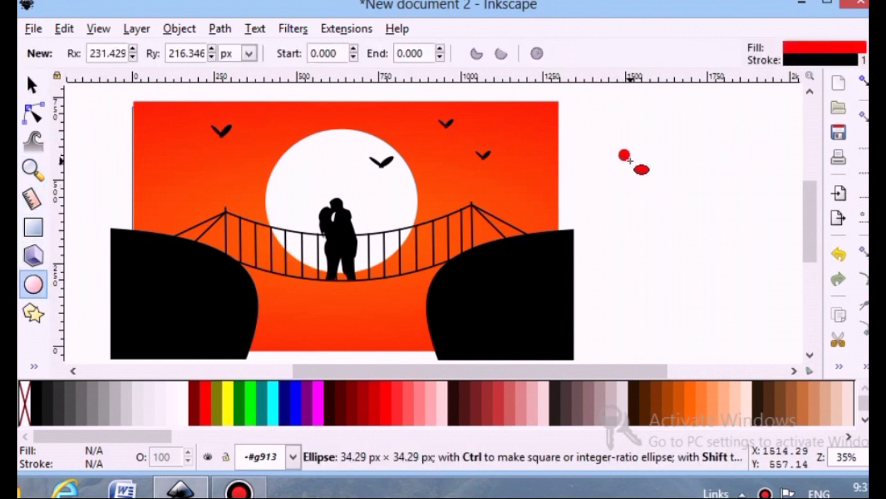
key("s")
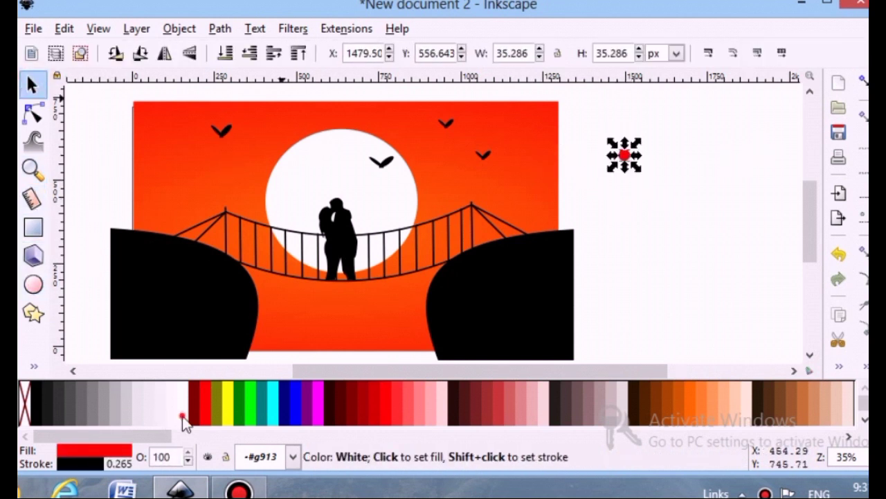
left_click(181, 405)
double_click(83, 464)
left_click(672, 44)
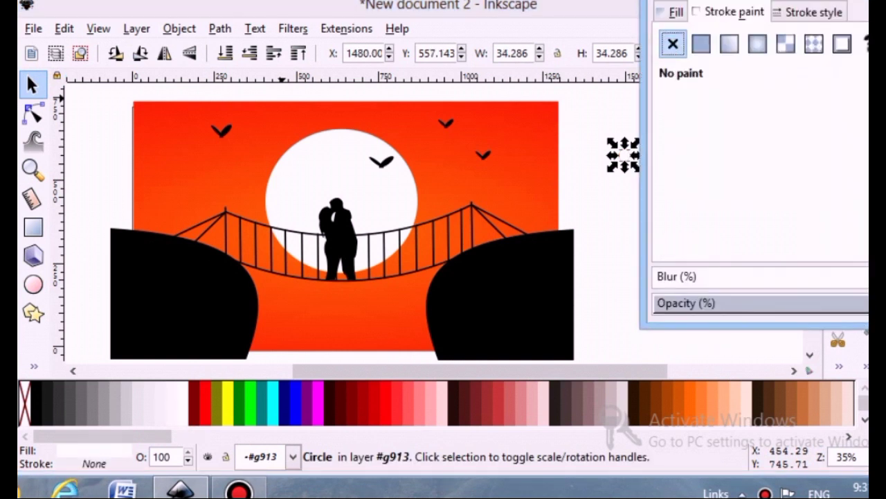
key("ctrl+shift+f")
left_click(34, 365)
- Test-spray white dots over the sky, set spray width 2 and amount 19, then undo the dots
left_click(92, 255)
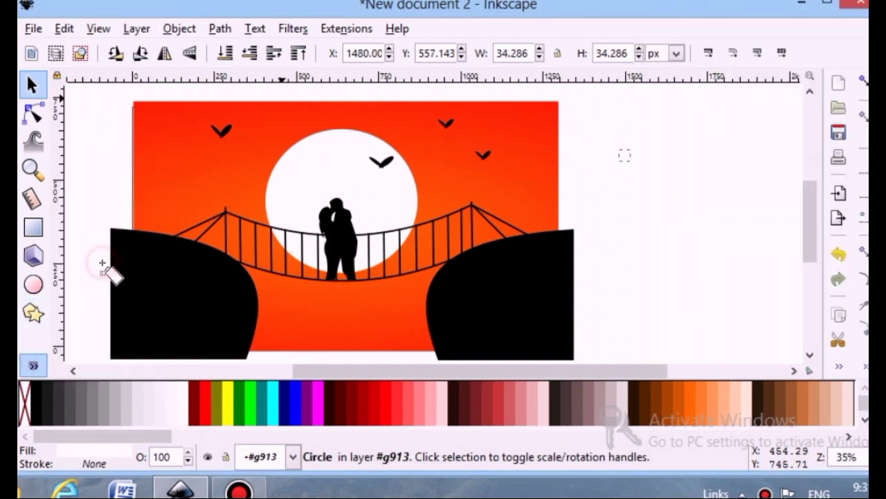
left_click(200, 167)
left_click(257, 138)
left_click(416, 173)
left_click(466, 149)
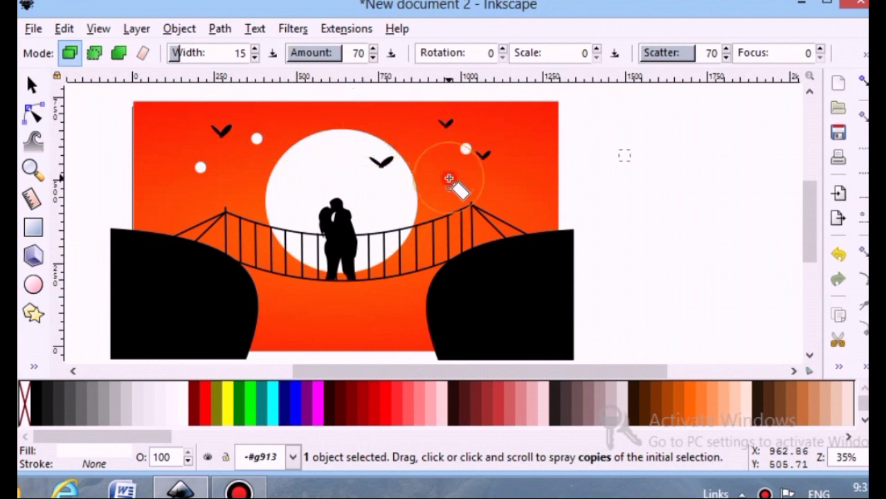
left_click(503, 130)
left_click(494, 171)
left_click(463, 194)
left_click(247, 185)
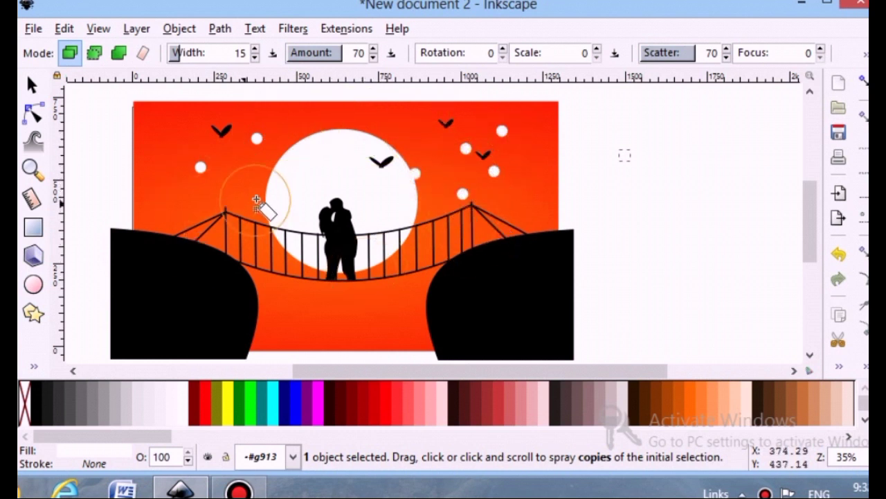
left_click(340, 111)
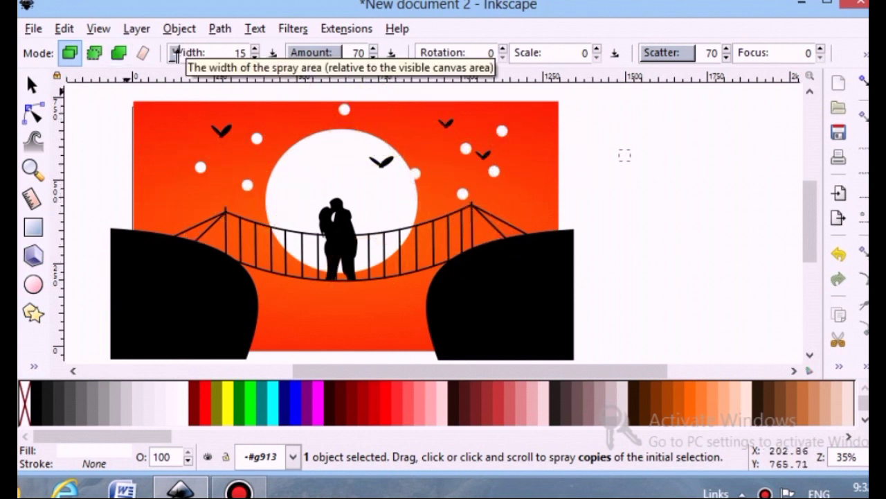
left_click(255, 58)
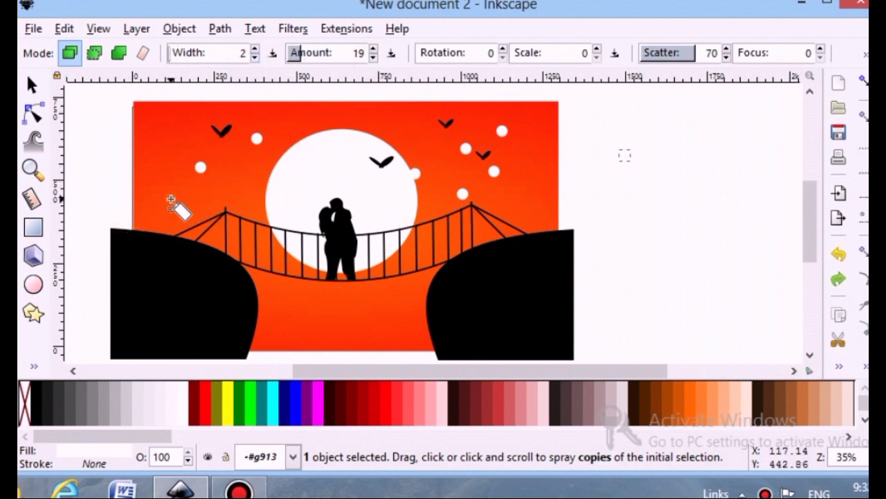
key("ctrl+z")
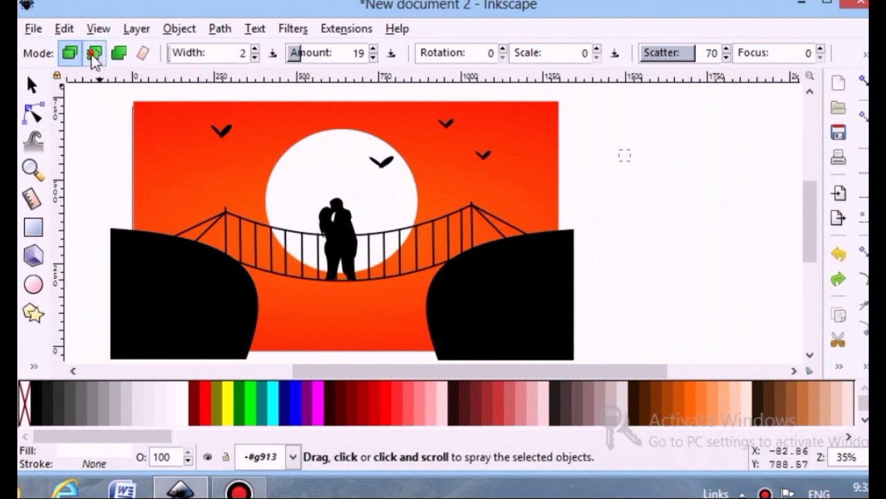
- Set the spray mode to clones, then give the small circle no stroke and a light gray fill
left_click(94, 53)
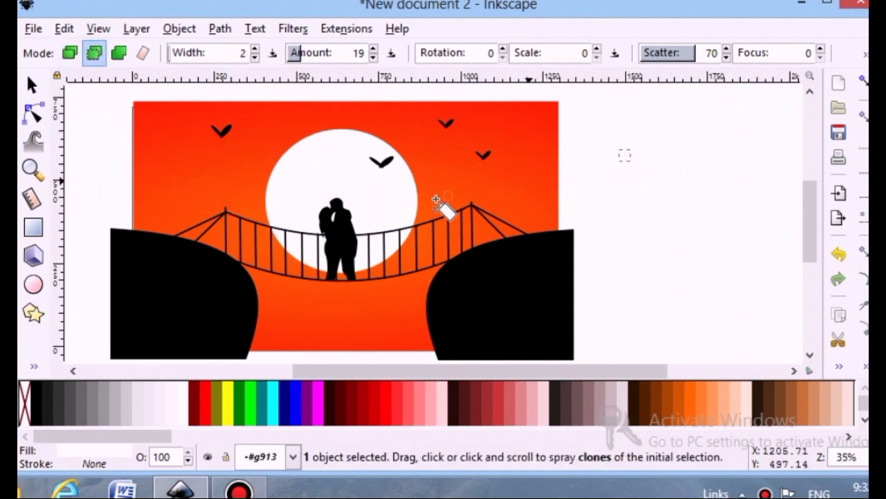
left_click(265, 135)
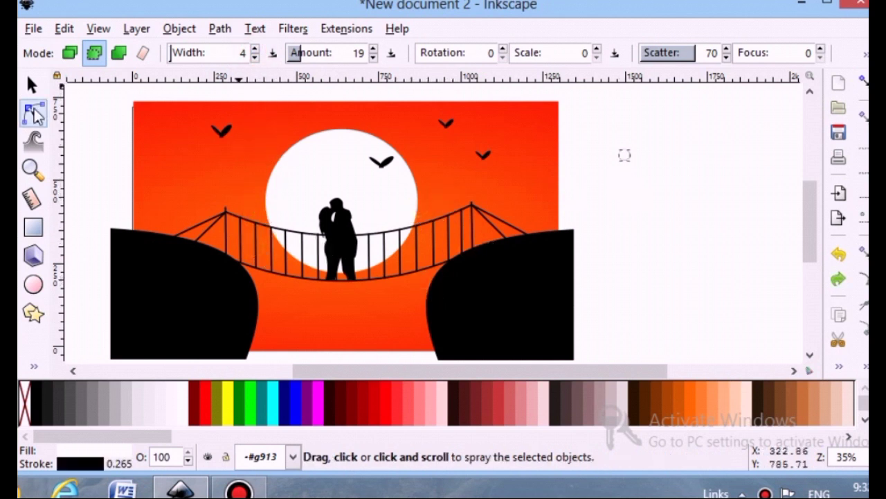
left_click(31, 83)
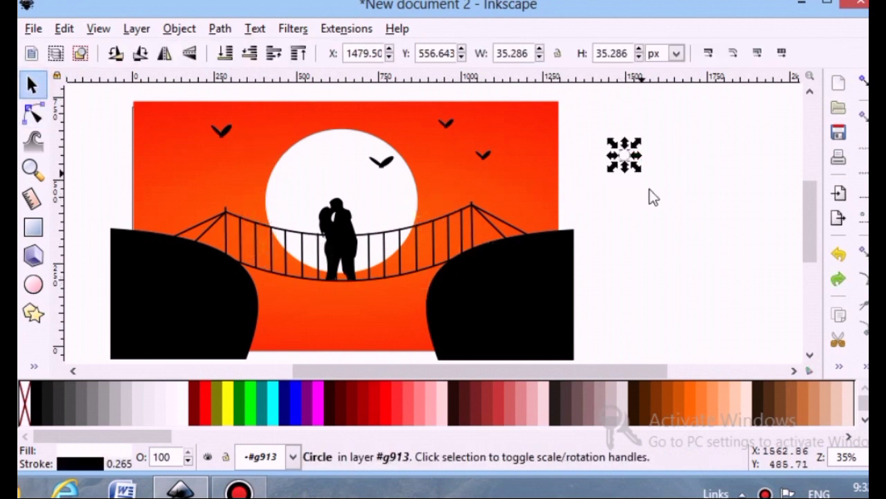
left_click(76, 466)
left_click(672, 40)
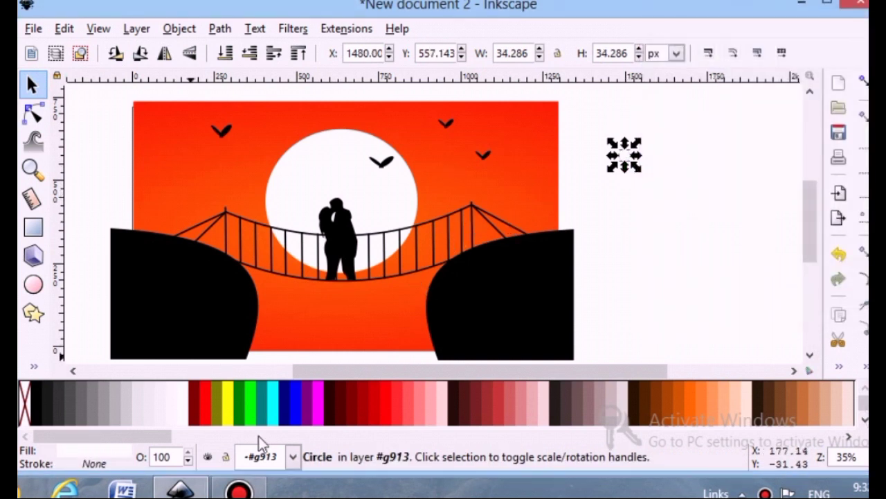
left_click(138, 409)
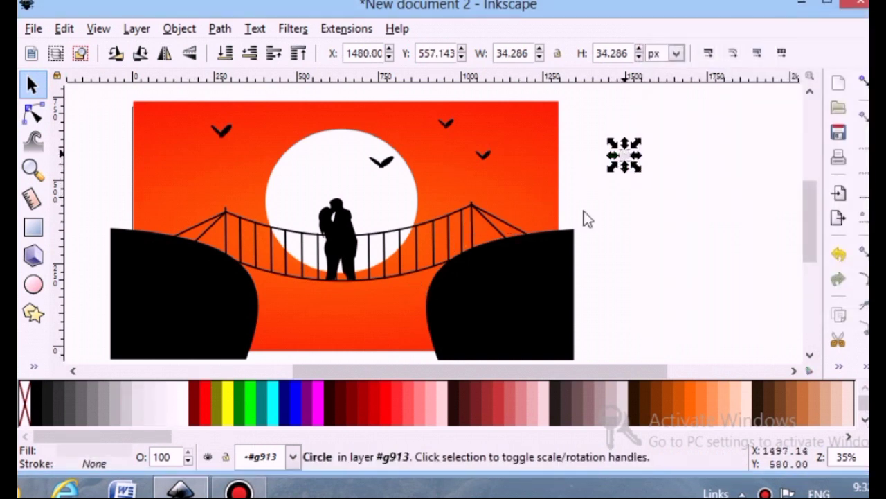
- Lighten the small circle to 2.5% Gray and move it onto the orange sky
left_click(173, 414)
mouse_move(631, 166)
left_mouse_down()
mouse_move(426, 184)
mouse_move(459, 195)
mouse_move(451, 189)
left_mouse_up()
scroll(435, 189, "up", 1)
scroll(444, 194, "up", 1)
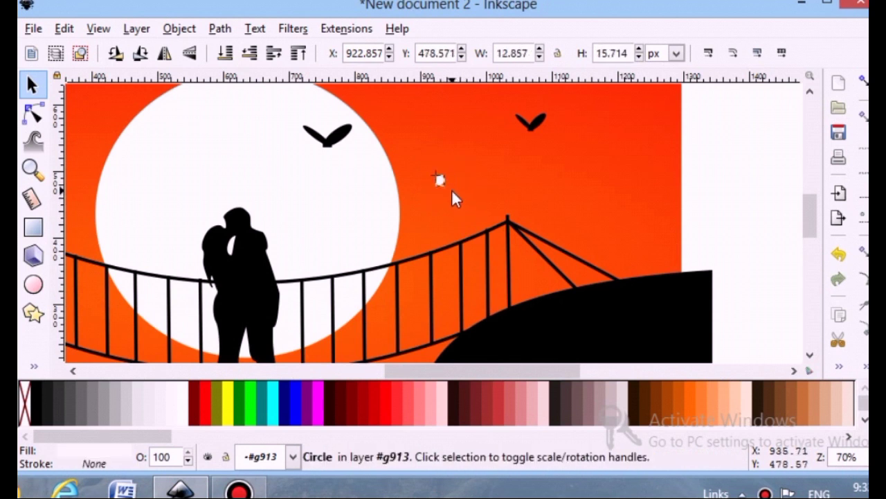
left_click(714, 205)
scroll(728, 210, "up", 4)
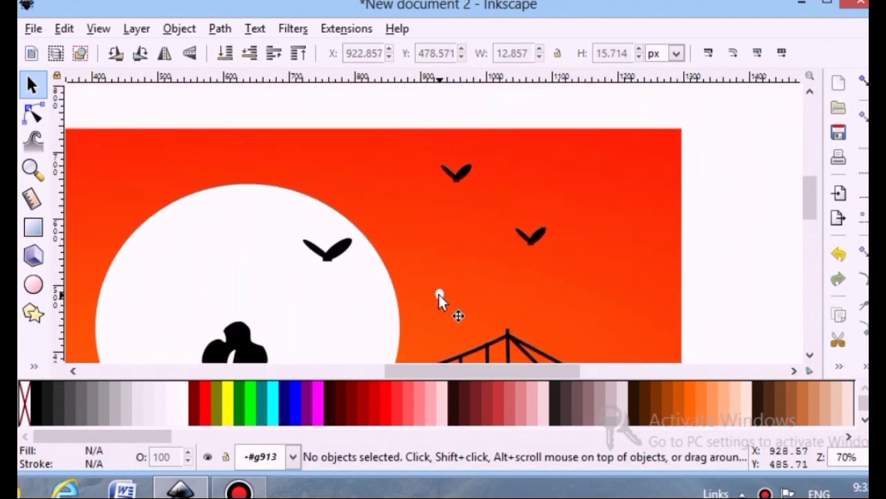
left_click(439, 294, "ctrl")
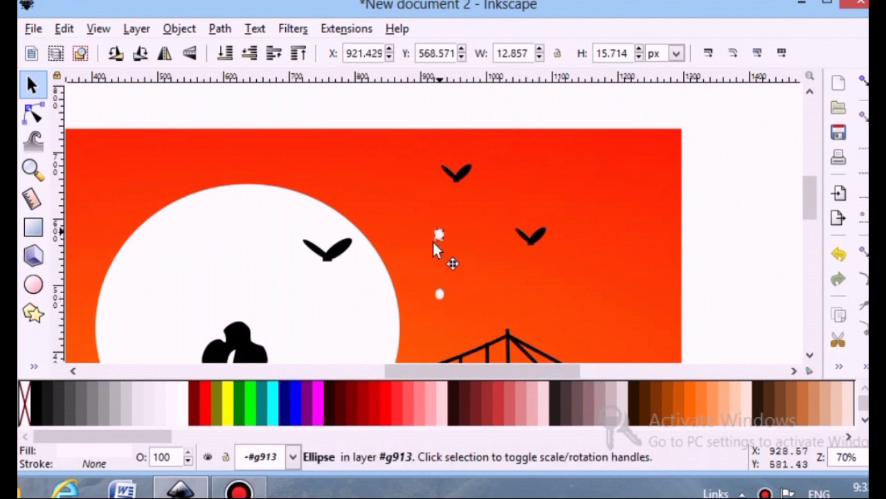
mouse_move(434, 243)
left_mouse_down()
mouse_move(405, 187)
mouse_move(587, 201)
left_mouse_up()
- Duplicate the white dot twice to add more star dots
key("ctrl+d")
key("ctrl")
key("ctrl+d")
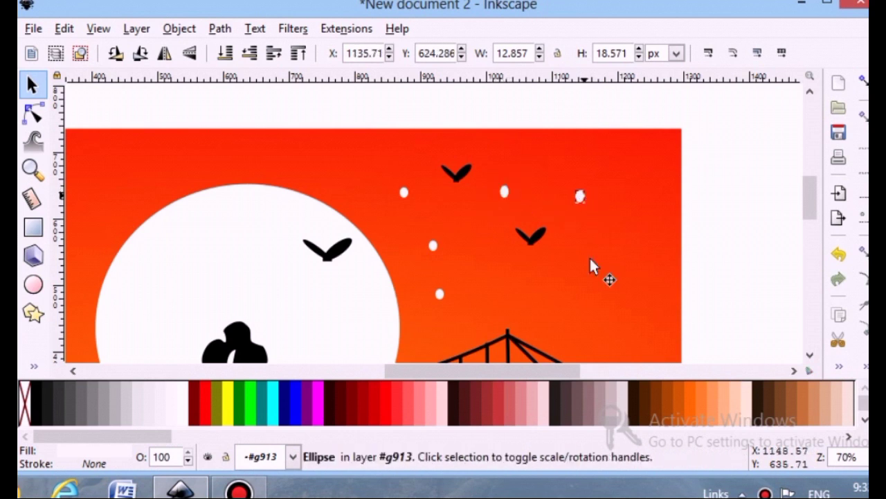
left_click(589, 263, "ctrl")
scroll(590, 268, "down", 3)
scroll(591, 268, "down", 1)
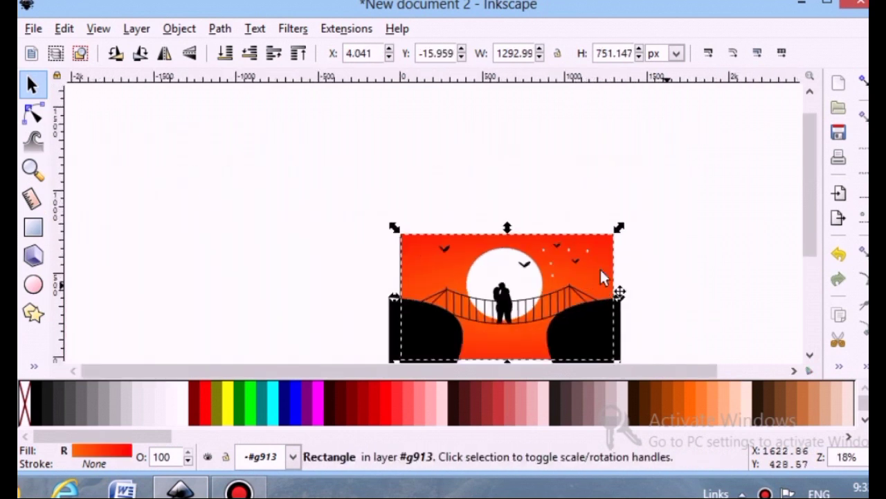
scroll(437, 269, "up", 3)
scroll(445, 236, "down", 4)
scroll(446, 229, "up", 2)
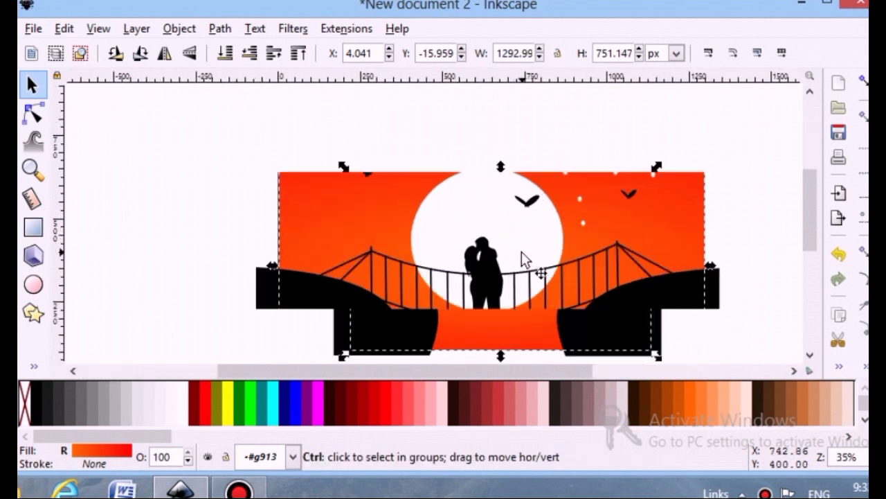
left_click(769, 259)
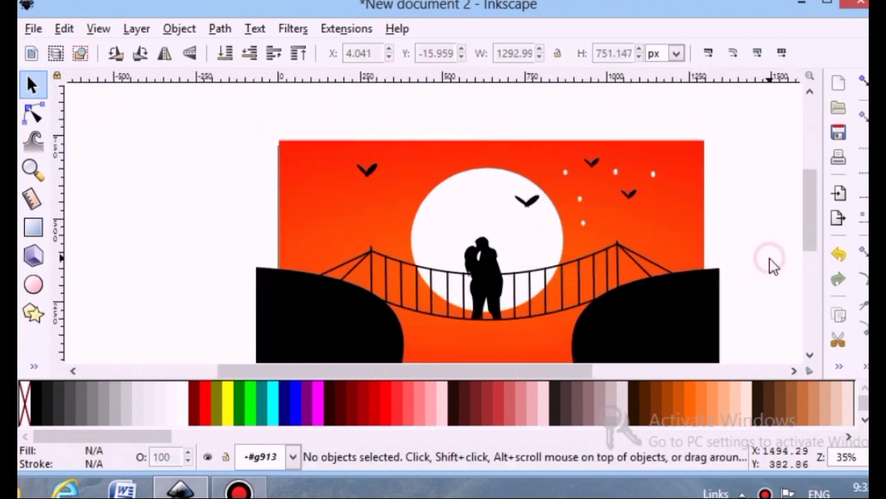
- Adjust a star dot's shape, undoing an accidental vertical stretch
left_click(651, 173)
left_click_drag(665, 180, 667, 179)
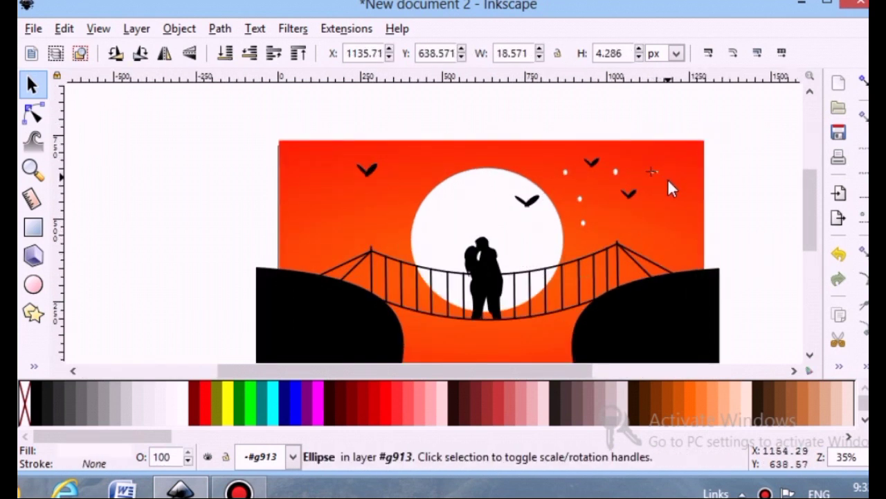
left_click(783, 213)
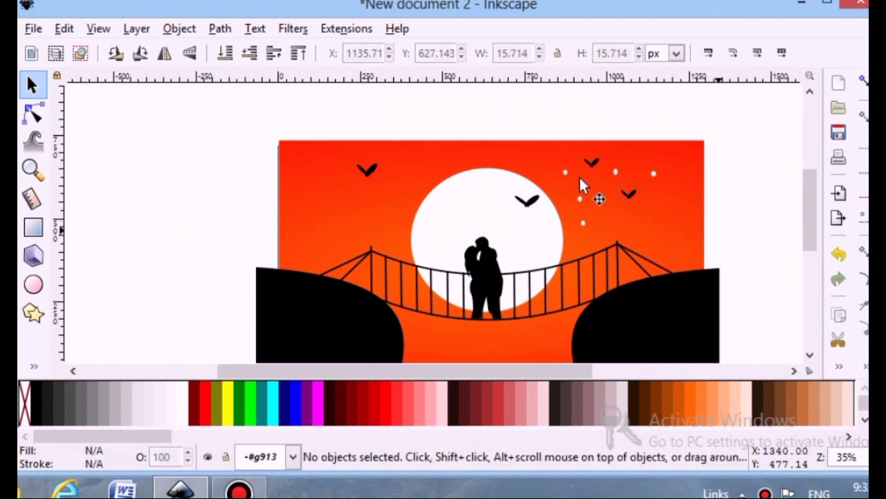
left_click(655, 173)
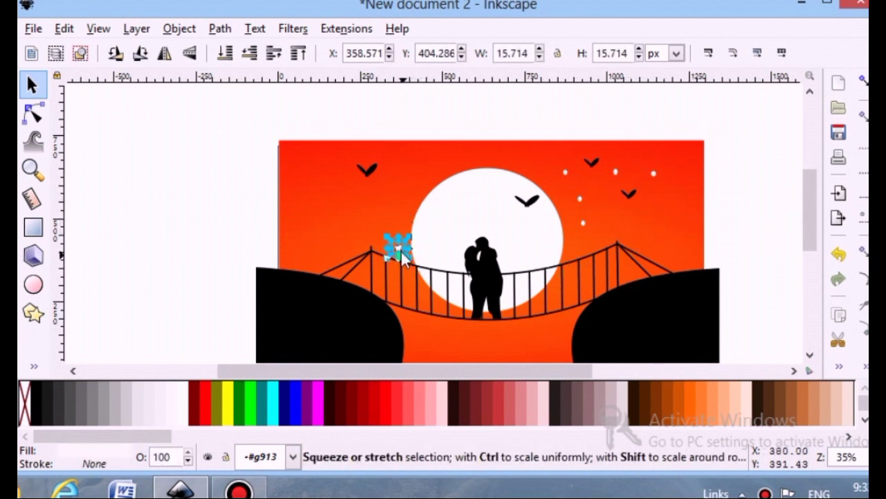
mouse_move(398, 239)
left_mouse_down()
mouse_move(366, 206)
mouse_move(383, 237)
mouse_move(352, 210)
mouse_move(379, 186)
left_mouse_up()
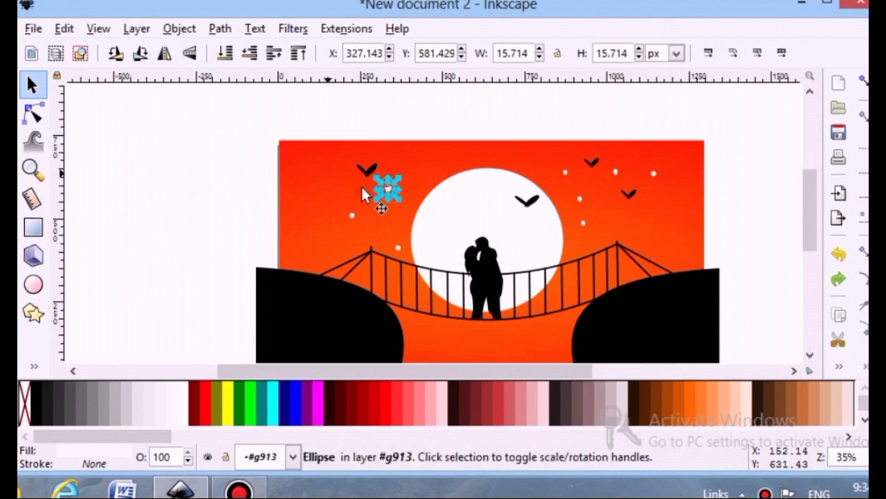
left_click_drag(388, 196, 370, 199)
key("ctrl+z")
left_click(199, 214)
scroll(198, 214, "down", 2, "ctrl")
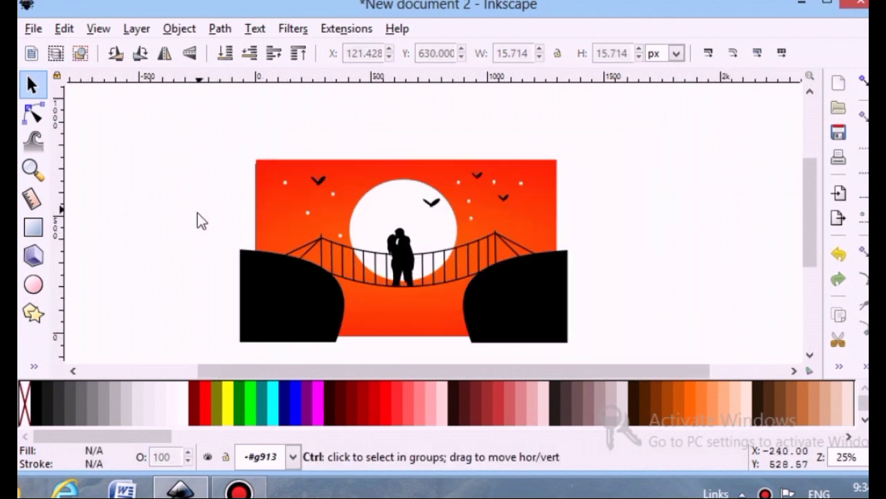
scroll(242, 205, "down", 1)
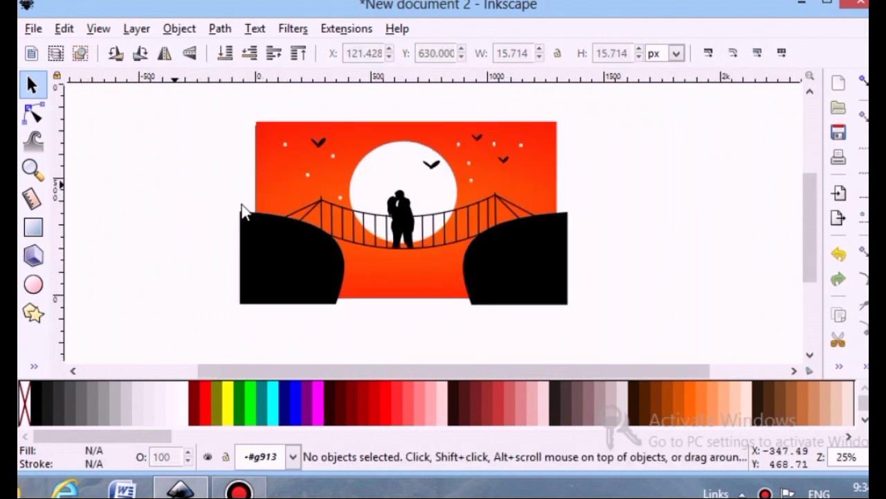
- Resize the first white star dots, shrinking the top one
left_click(469, 165)
left_click_drag(469, 161, 418, 151)
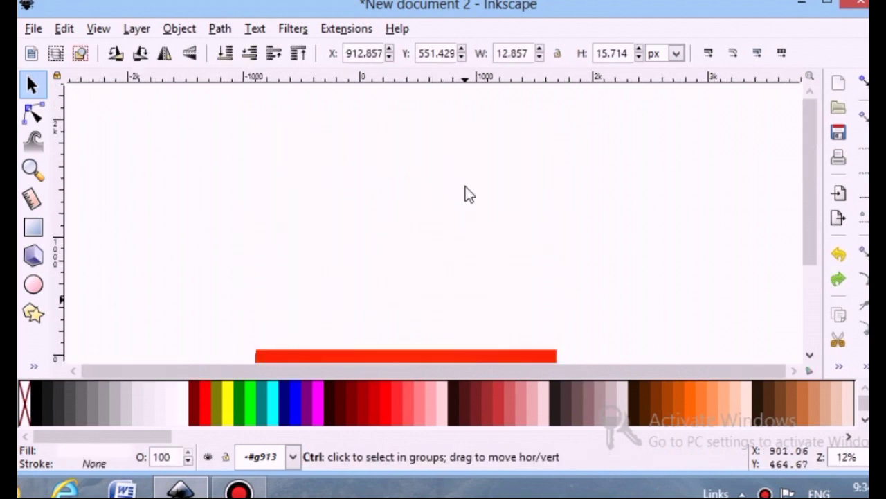
scroll(466, 187, "up", 1)
scroll(443, 237, "up", 4)
left_click_drag(479, 371, 514, 371)
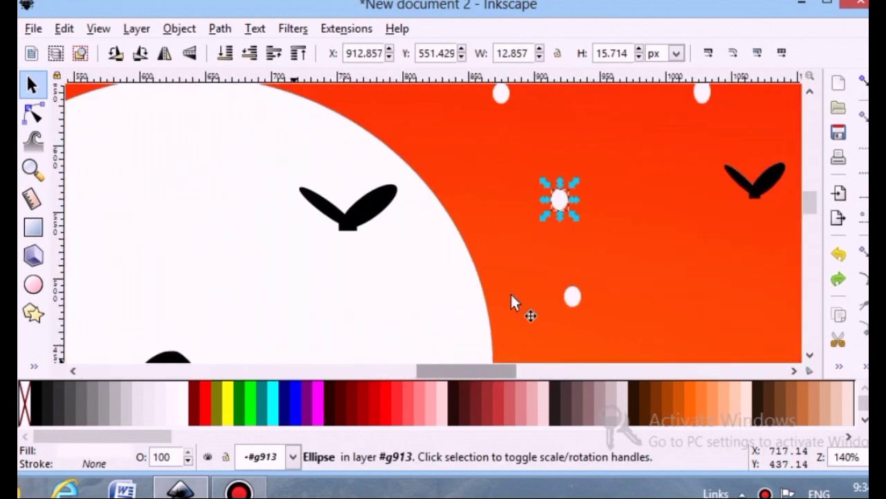
left_click_drag(541, 215, 572, 189)
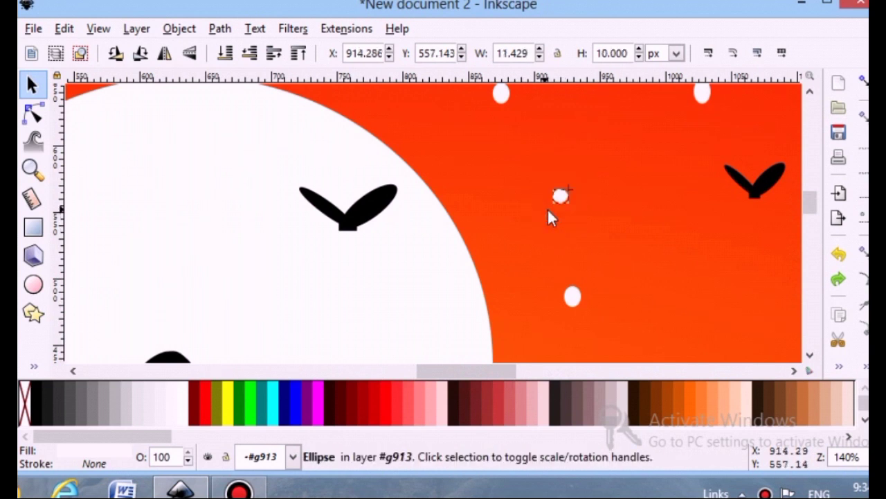
left_click(501, 93)
left_click_drag(514, 109, 511, 104)
scroll(523, 259, "down", 1)
scroll(692, 255, "down", 2)
left_click(747, 250)
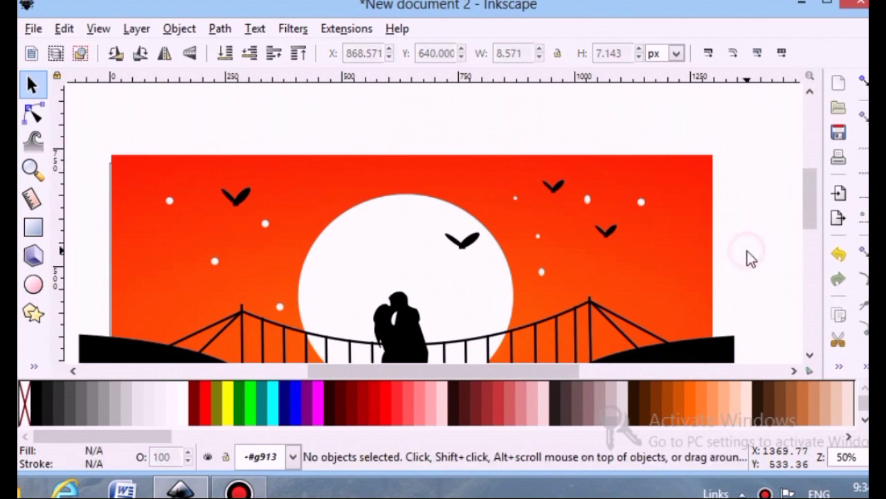
- Shrink two more dots, one to about half size and one to about a third
left_click(267, 223, "ctrl")
scroll(269, 238, "up", 2)
scroll(267, 242, "up", 1)
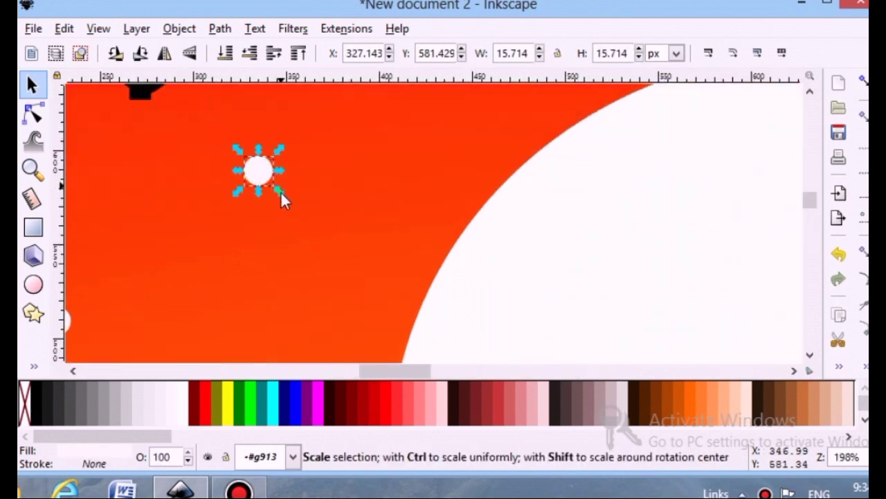
left_click_drag(281, 193, 265, 182)
scroll(265, 182, "down", 3)
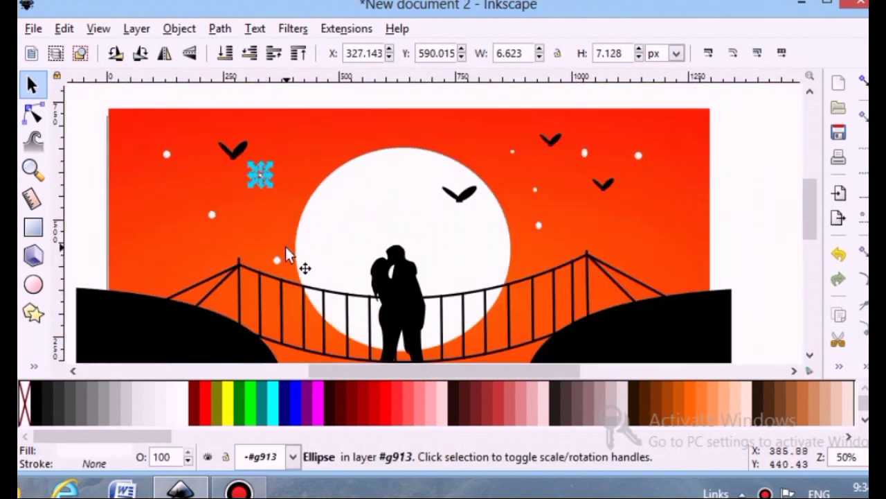
left_click(275, 261, "ctrl")
scroll(276, 269, "up", 2)
scroll(297, 262, "up", 2)
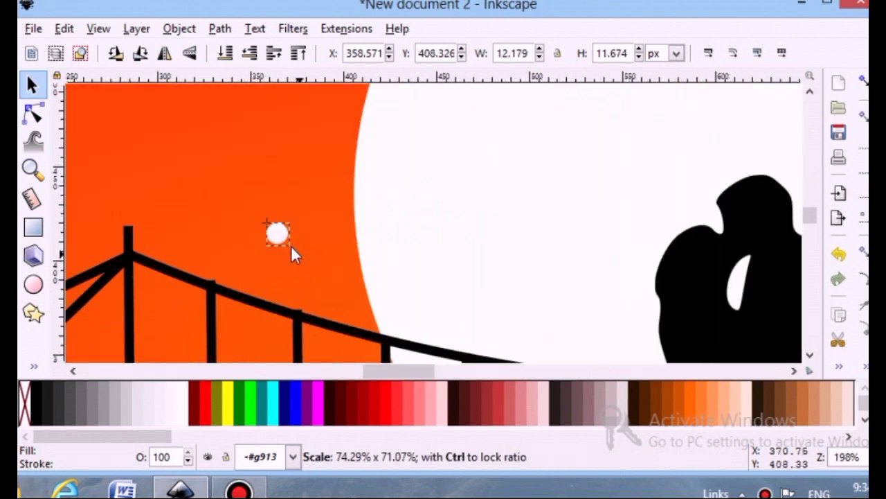
left_click_drag(299, 268, 277, 235)
scroll(228, 252, "down", 1)
scroll(202, 246, "down", 1)
scroll(205, 251, "down", 1)
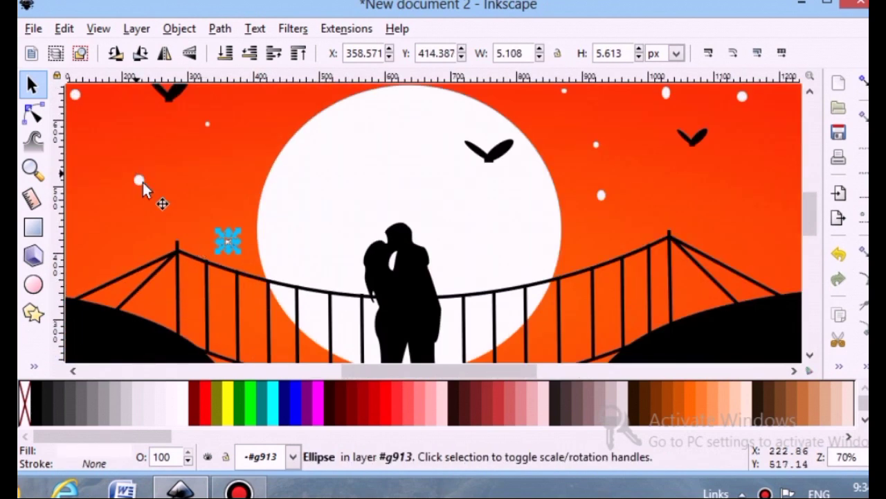
- Shrink one dot slightly and another to about half size
left_click(142, 182, "ctrl")
left_click_drag(149, 190, 147, 188)
left_click(176, 196, "ctrl")
scroll(177, 196, "down", 1)
scroll(178, 201, "down", 1)
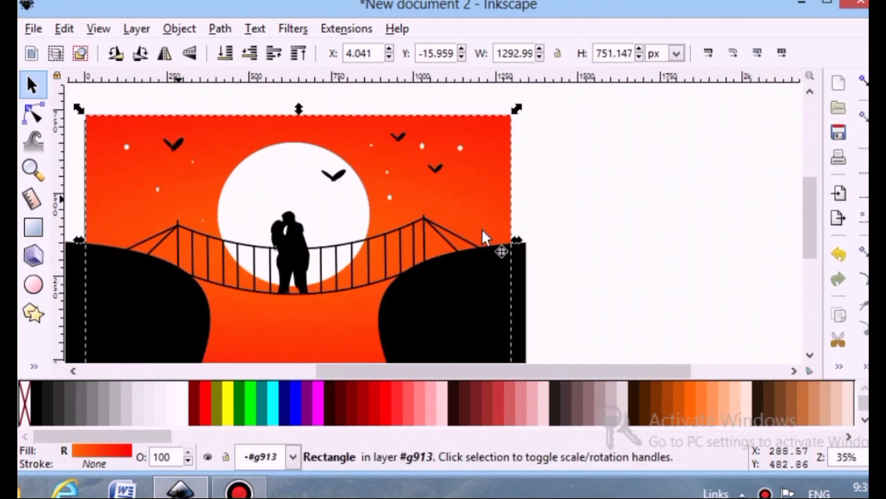
left_click(390, 198, "ctrl")
scroll(390, 212, "up", 3)
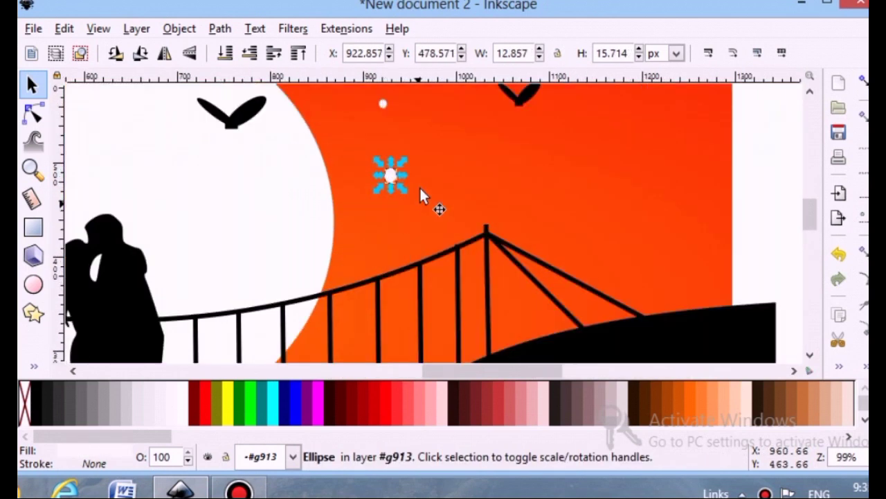
left_click_drag(400, 183, 394, 178)
left_click(500, 195, "ctrl")
scroll(500, 193, "up", 5)
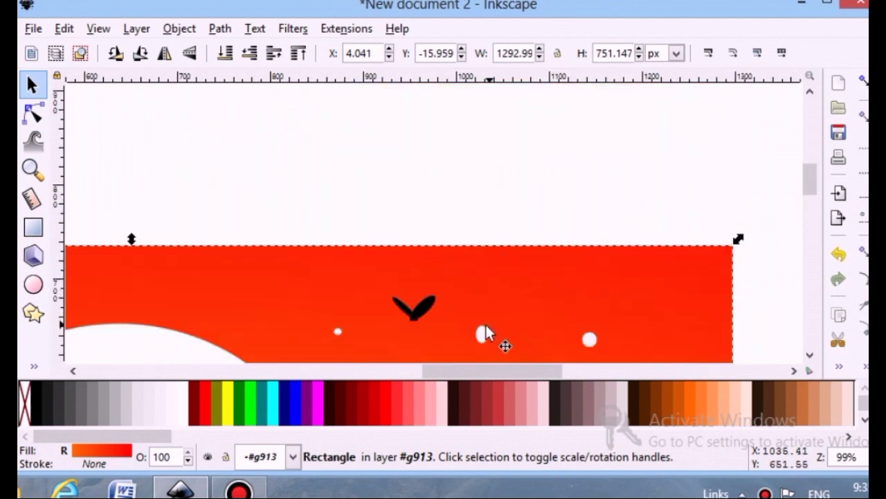
- Shrink the lower left and right dots, the right one to under half
left_click(481, 331, "ctrl")
left_click_drag(494, 348, 491, 345)
left_click(589, 339, "ctrl")
left_click_drag(604, 360, 598, 353)
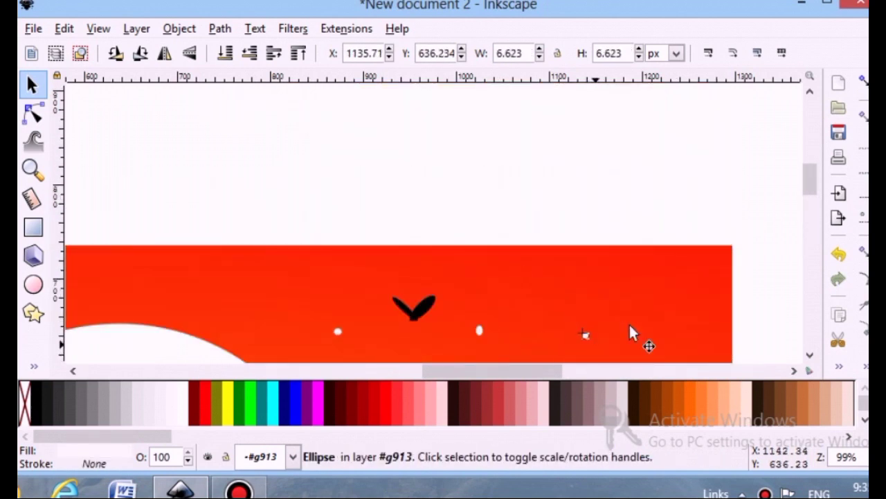
left_click(609, 277, "ctrl")
scroll(576, 212, "down", 3)
scroll(574, 205, "down", 1)
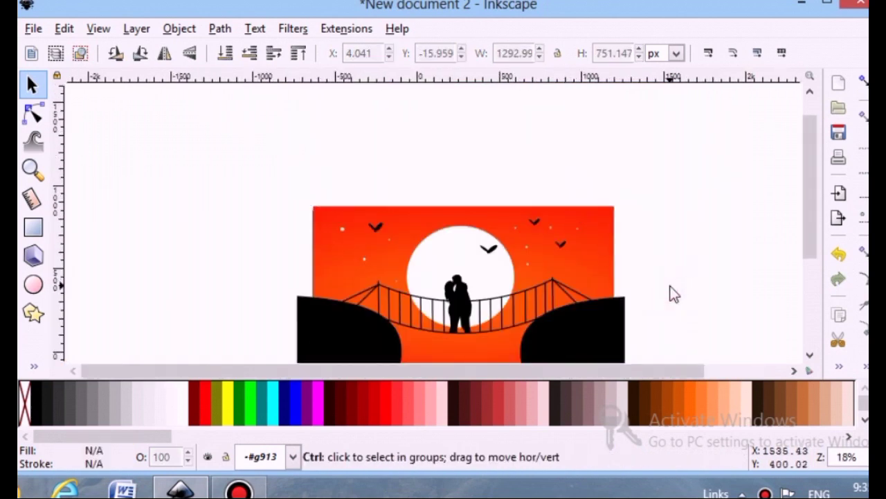
scroll(669, 293, "down", 1)
left_click(669, 293)
scroll(661, 346, "down", 1)
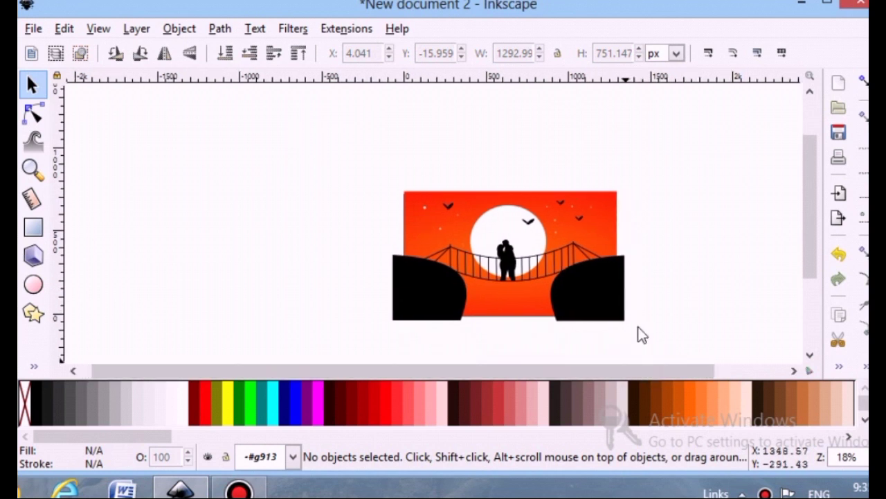
scroll(677, 286, "up", 1)
scroll(677, 286, "up", 1)
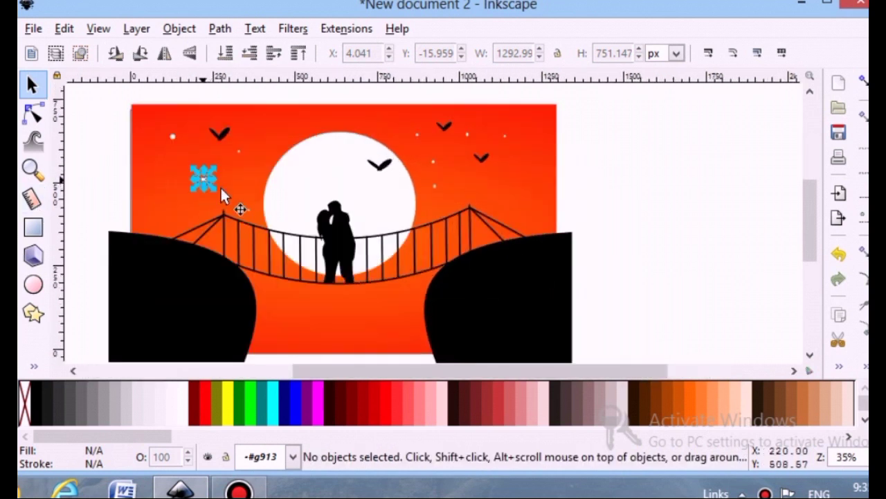
- Nudge the upper-left white dot slightly to the right
left_click(203, 179)
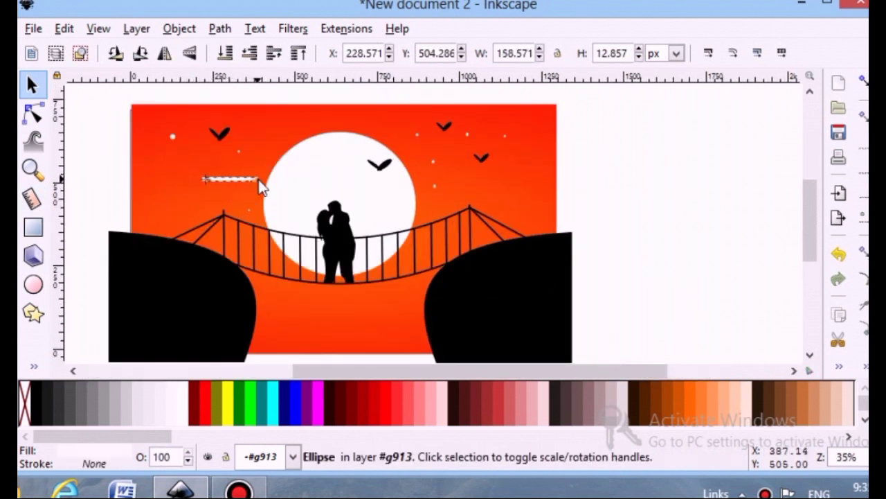
scroll(196, 185, "up", 3)
left_click_drag(220, 173, 332, 167)
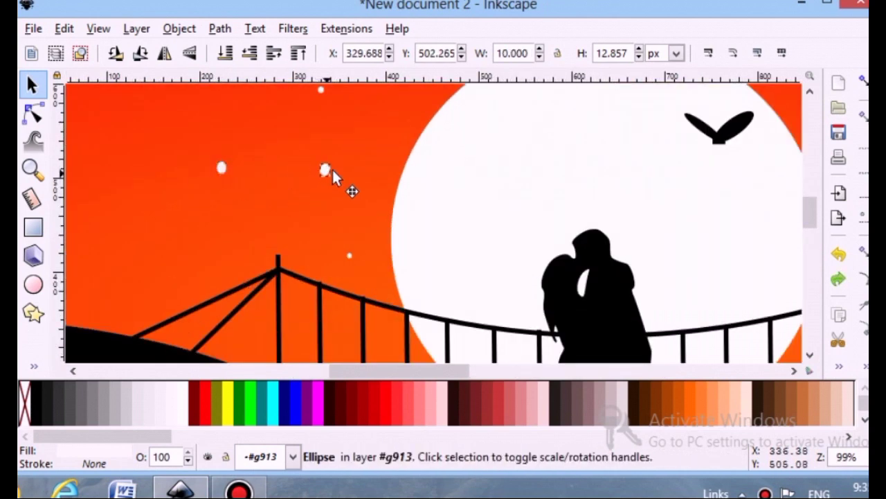
left_click(287, 199)
scroll(288, 200, "down", 4, "ctrl")
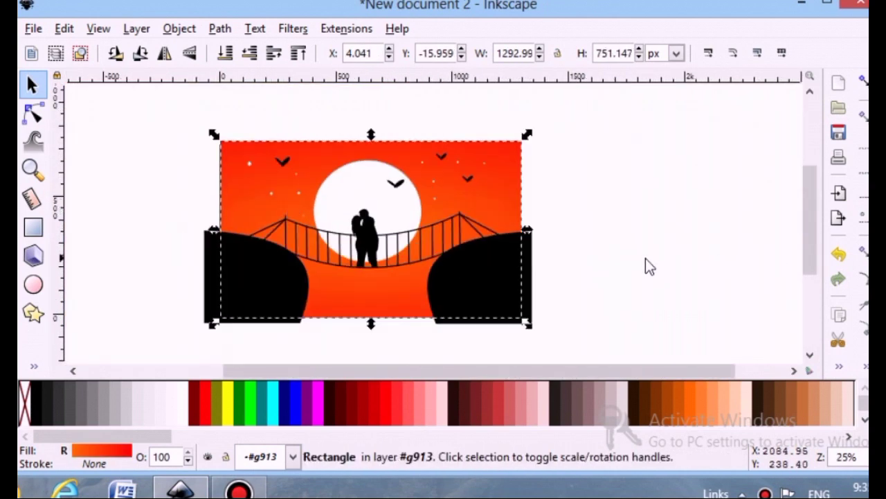
left_click(623, 262)
scroll(623, 262, "down", 1)
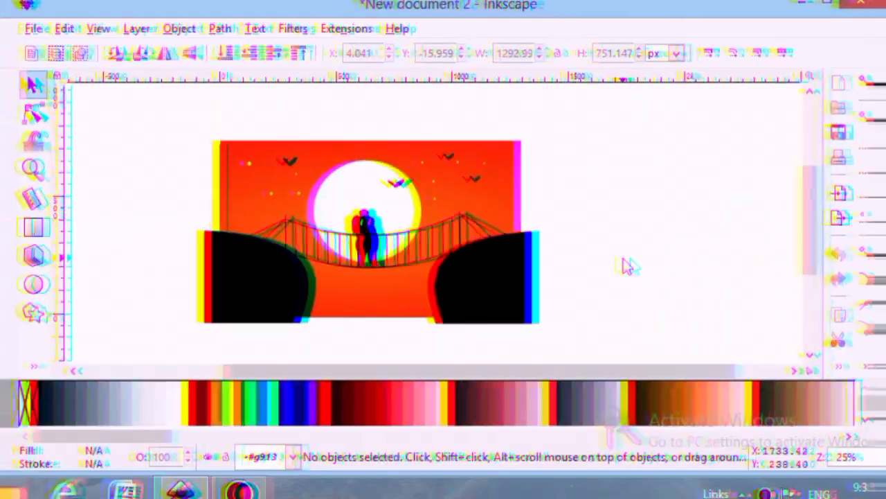